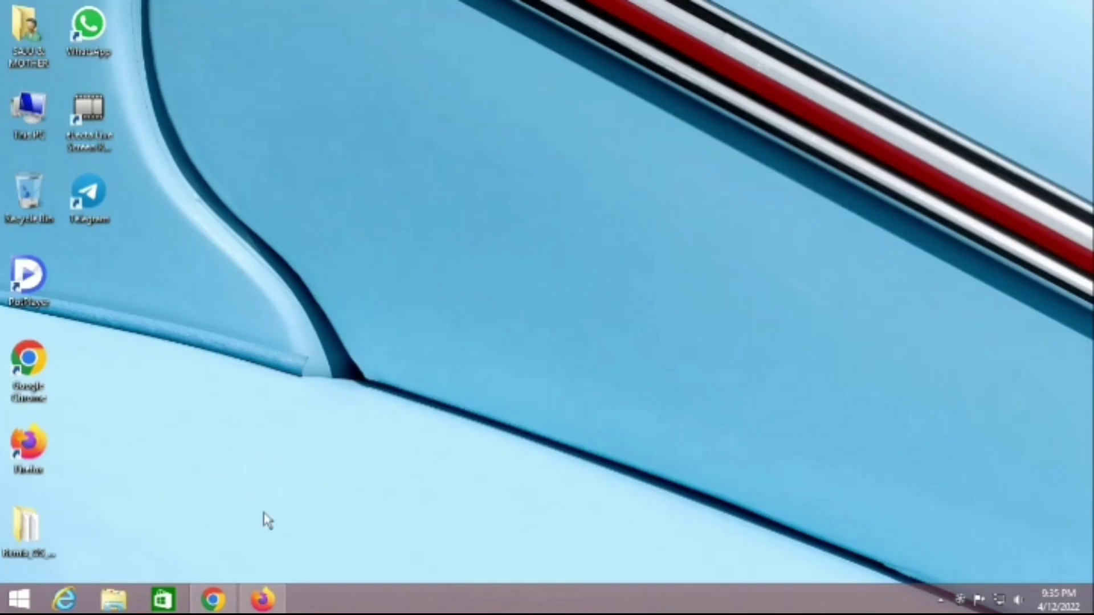
Switch to Chrome and view the My Live Offers list in the CPAFULL publisher dashboard
click(210, 601)
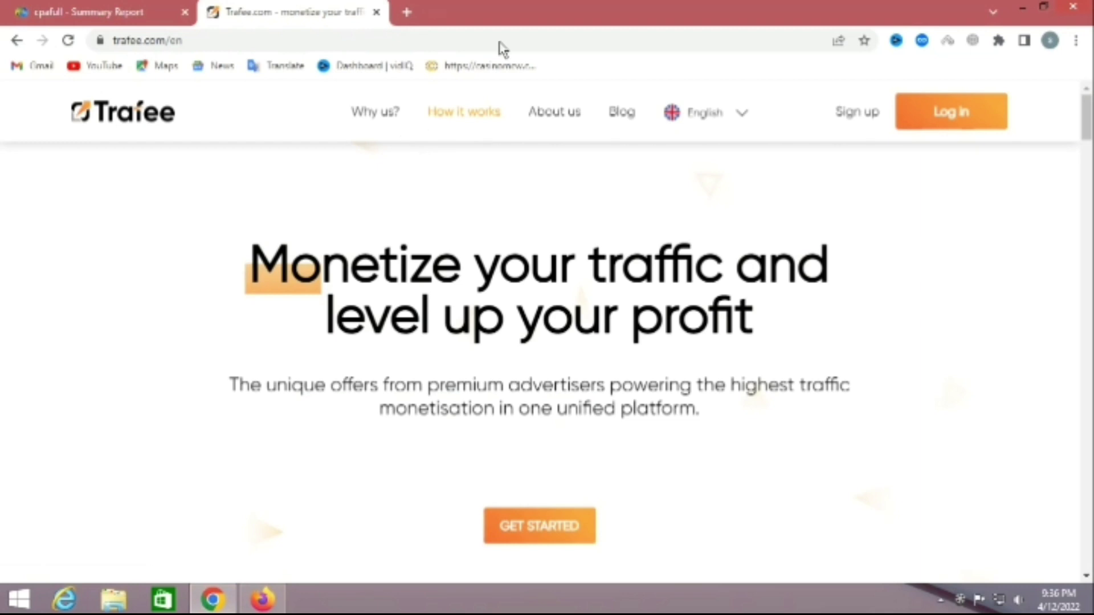
click(131, 10)
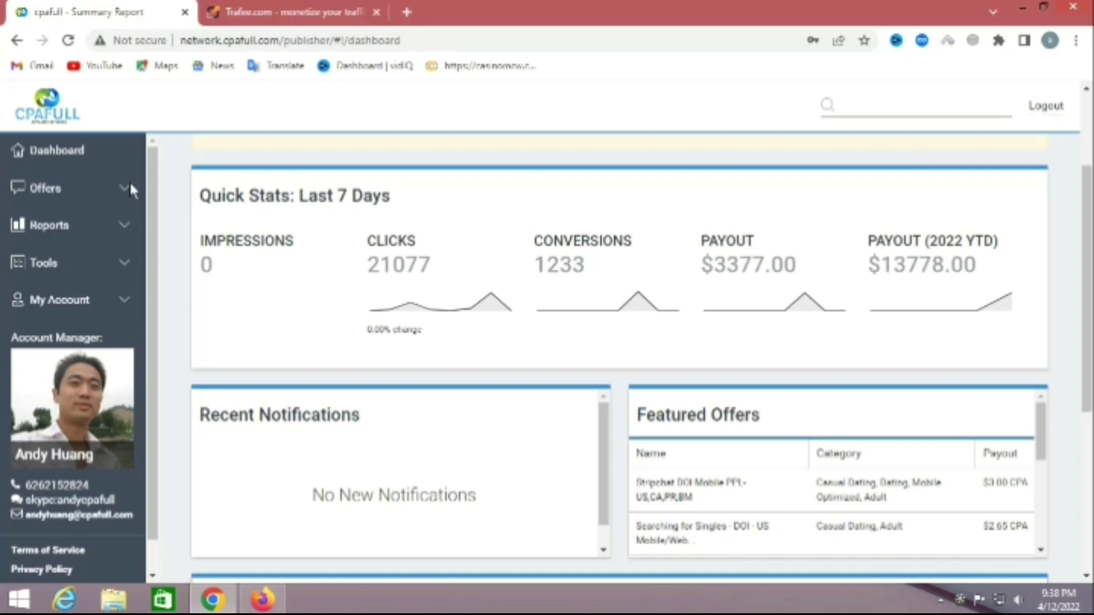
click(109, 189)
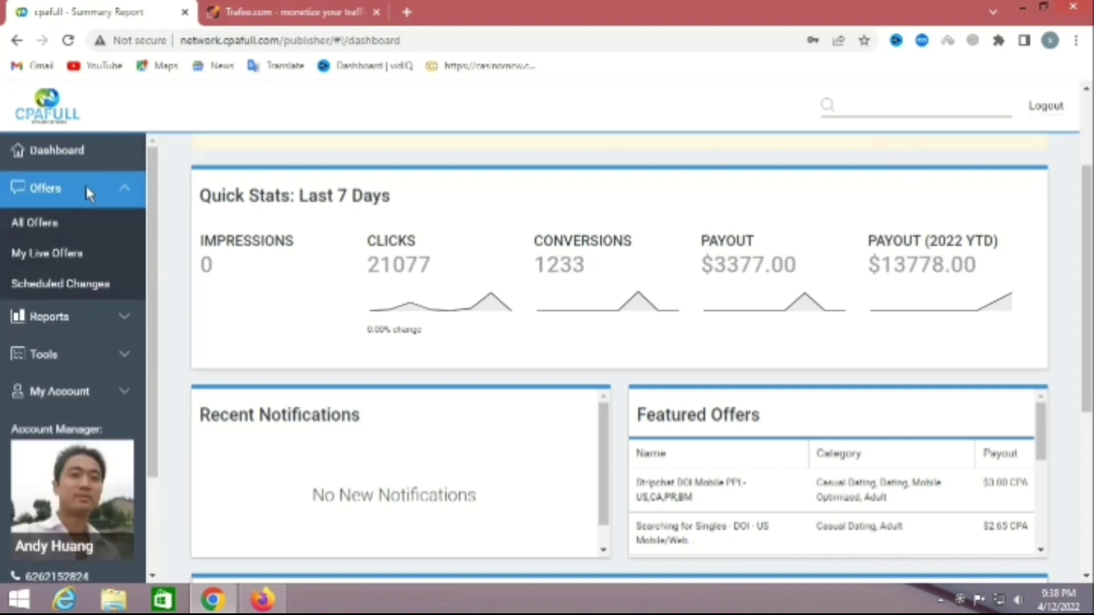
click(57, 253)
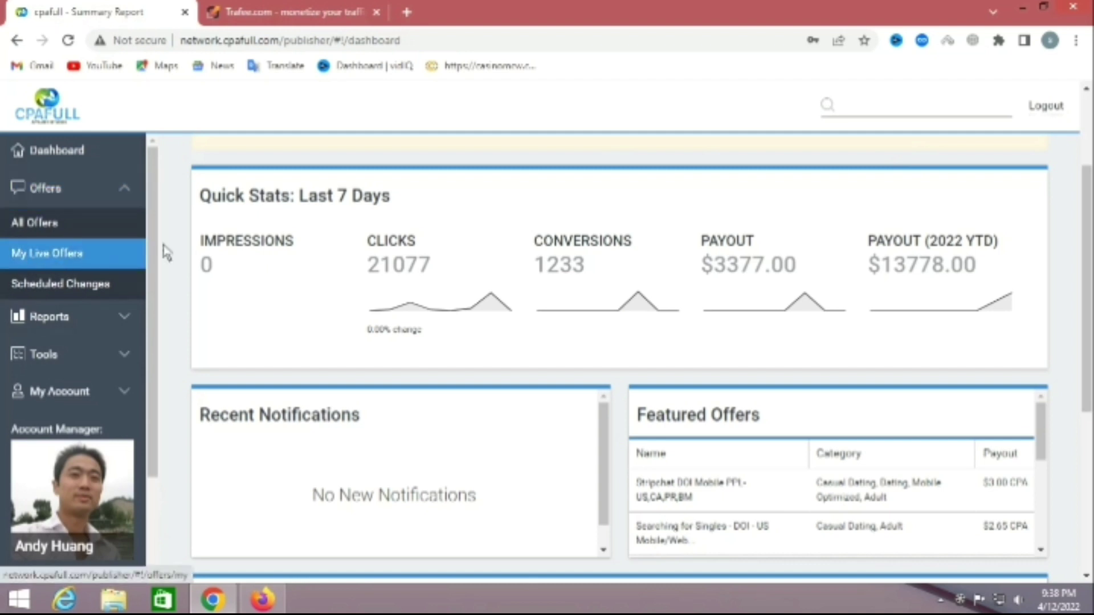
click(56, 253)
click(104, 212)
click(110, 190)
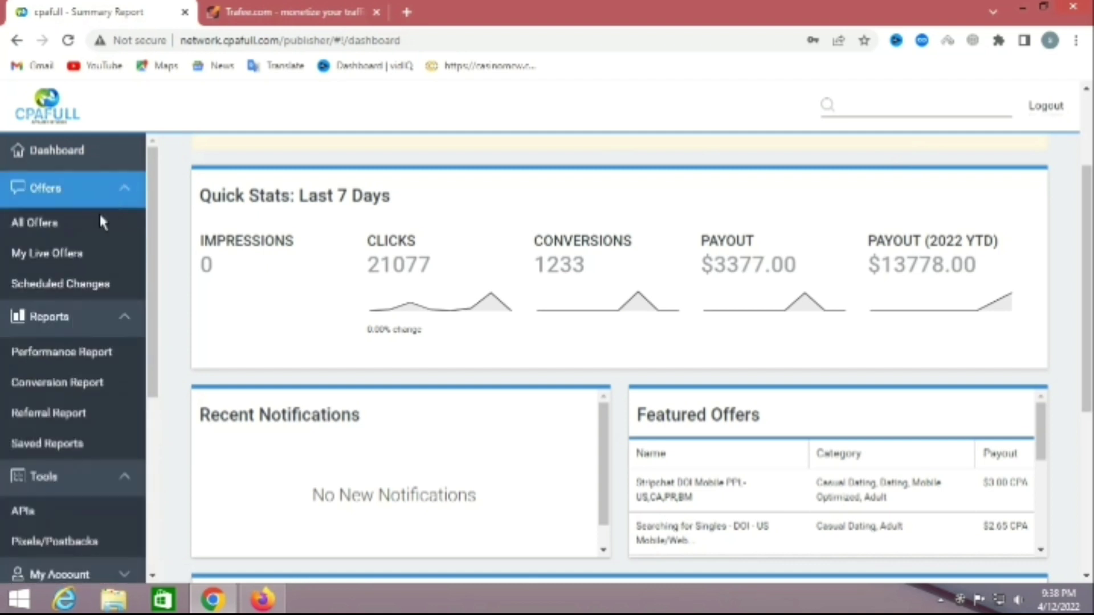
click(67, 255)
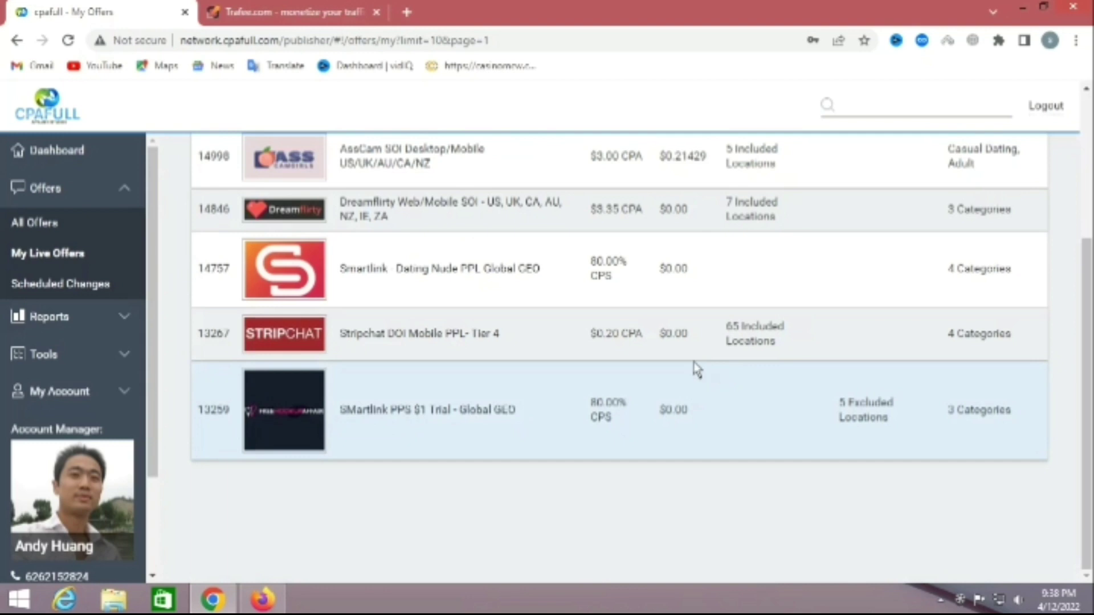
scroll(530, 379, up, 2)
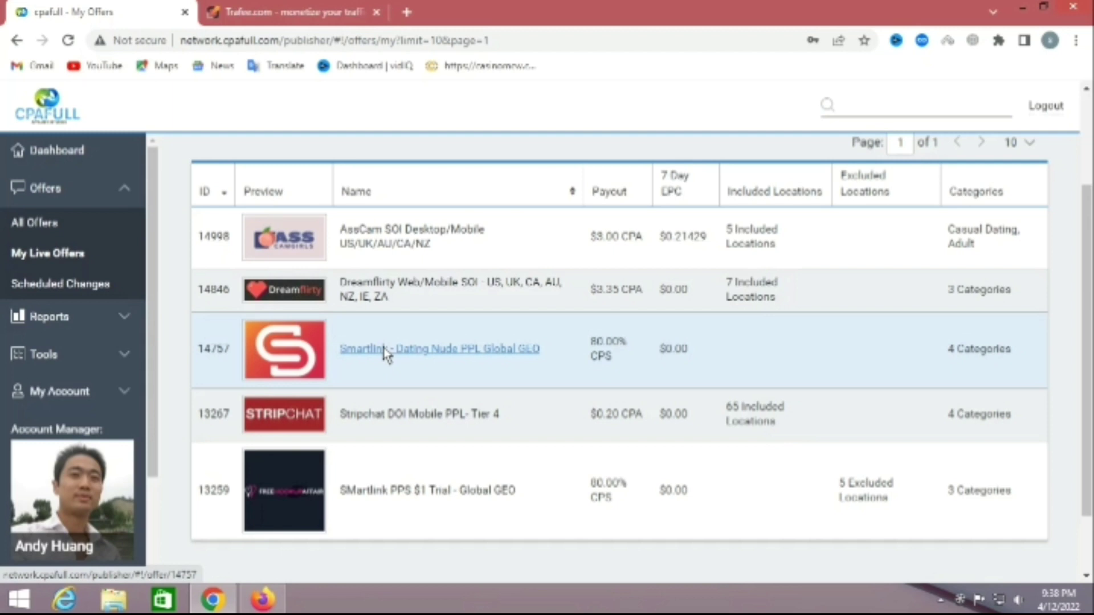
Open a new blank tab and close the CPAFULL and Trafee tabs
click(407, 12)
click(184, 12)
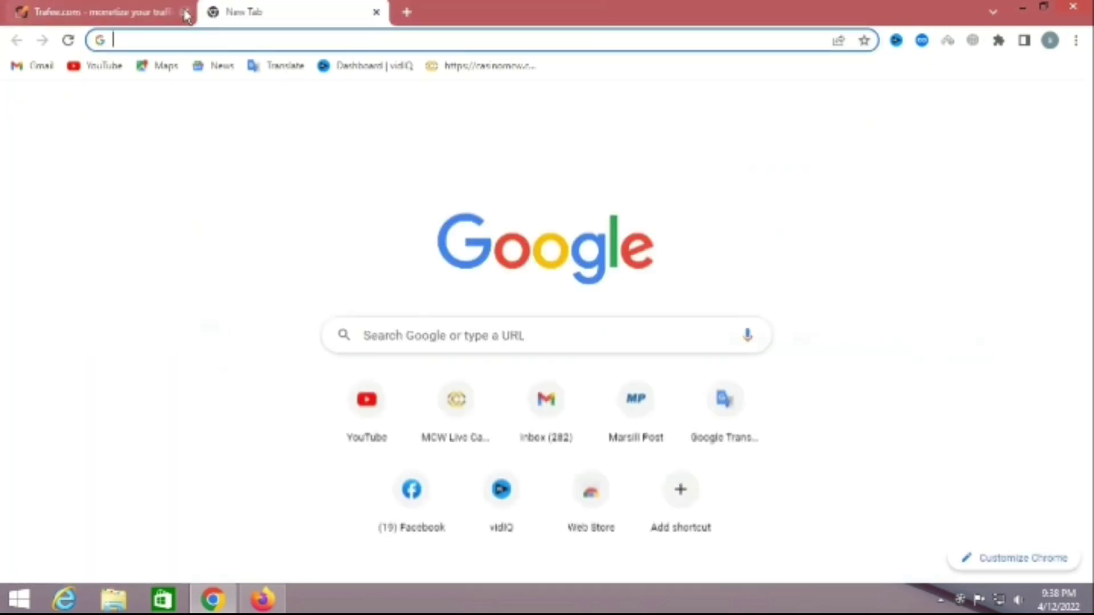
click(178, 17)
click(184, 12)
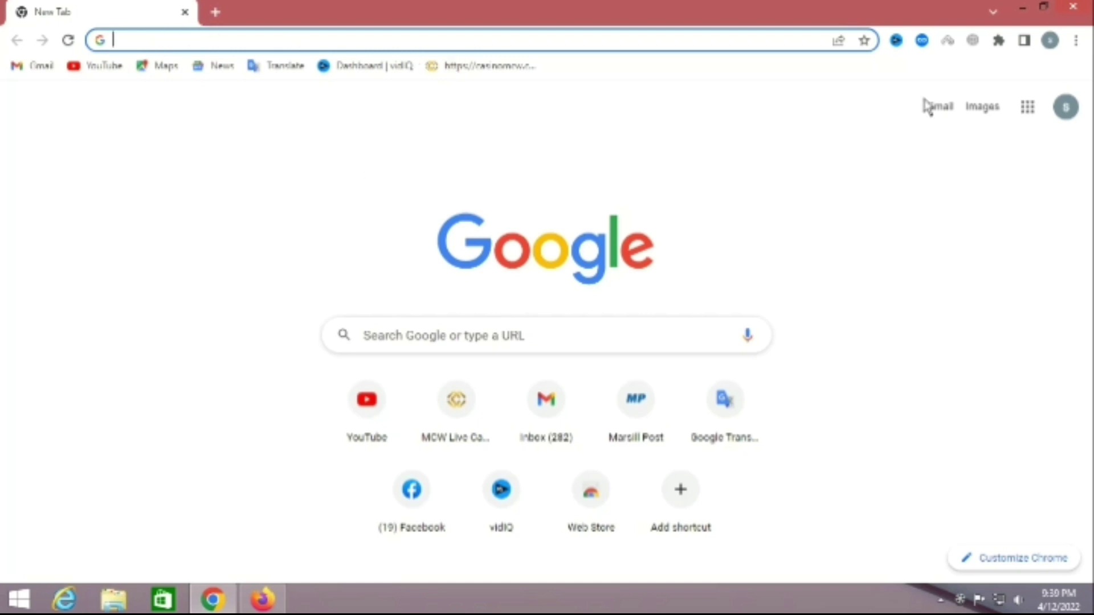
View the status of the installed Browsec VPN extension and dismiss its window
click(972, 41)
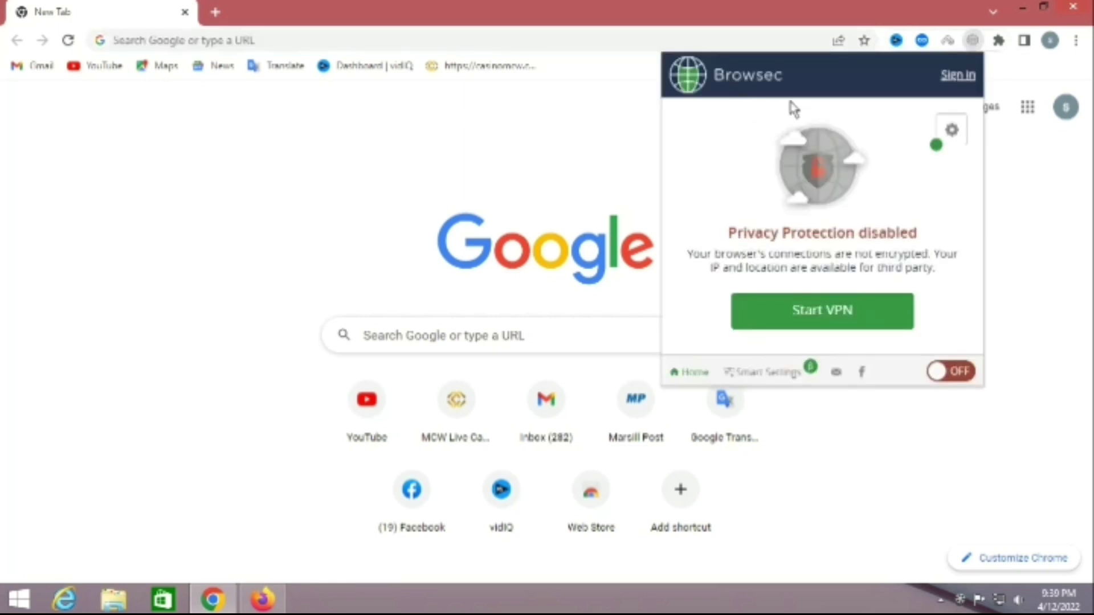
click(1028, 226)
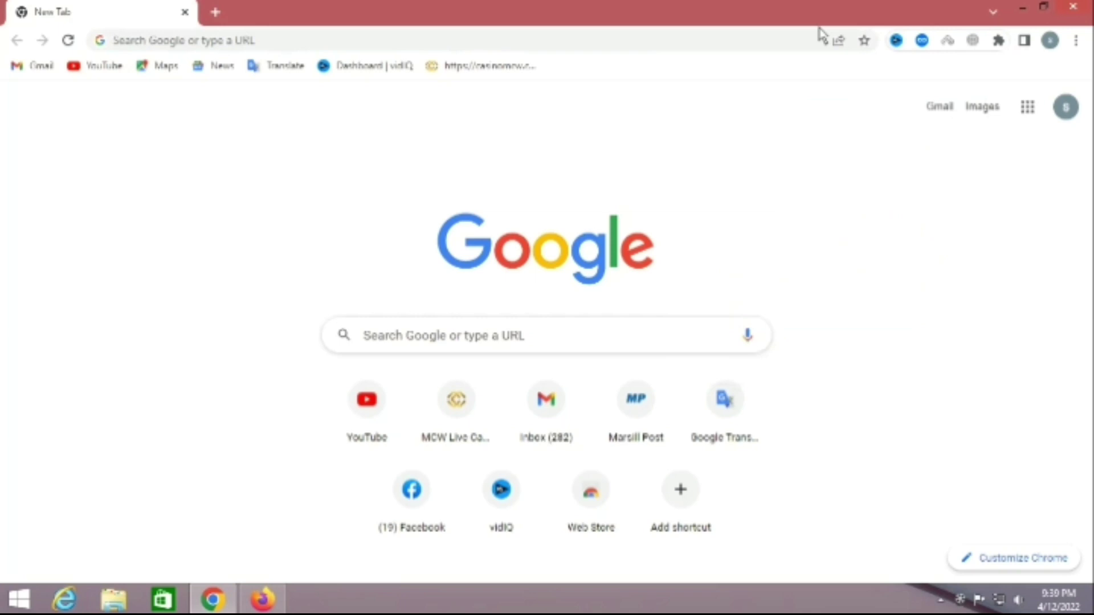
Search Google for "web store" in a new tab and open the Chrome Web Store result
click(215, 12)
click(174, 43)
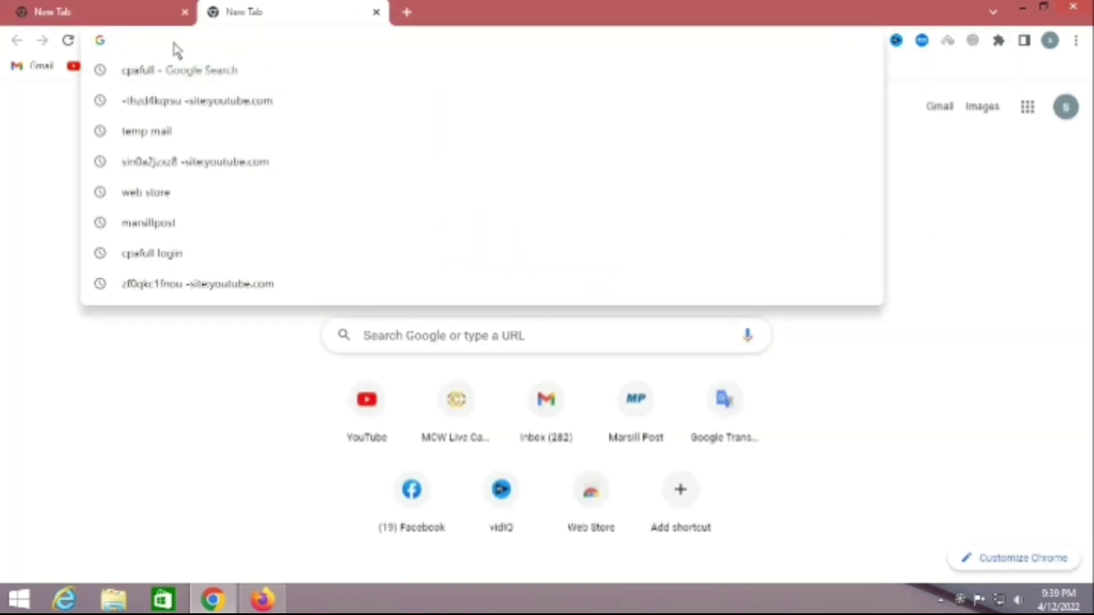
text(web)
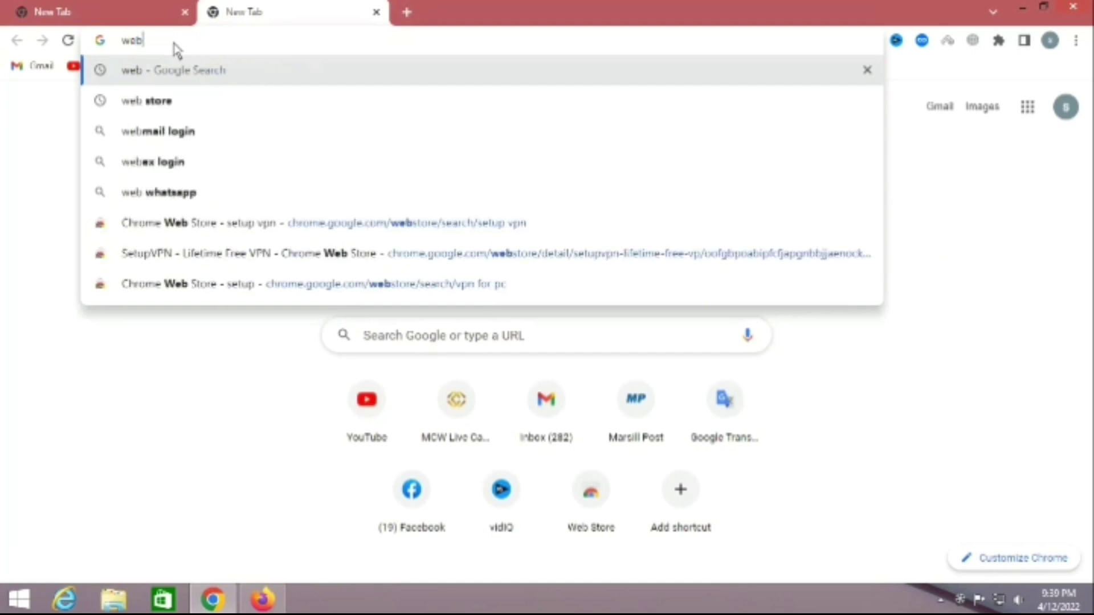
click(152, 105)
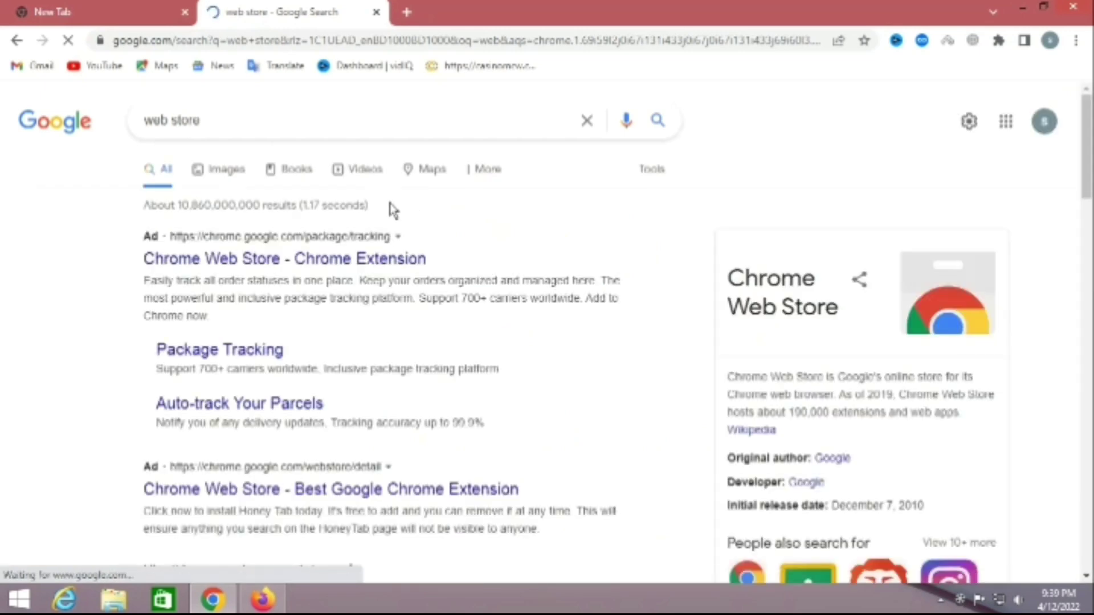
scroll(390, 331, down, 3)
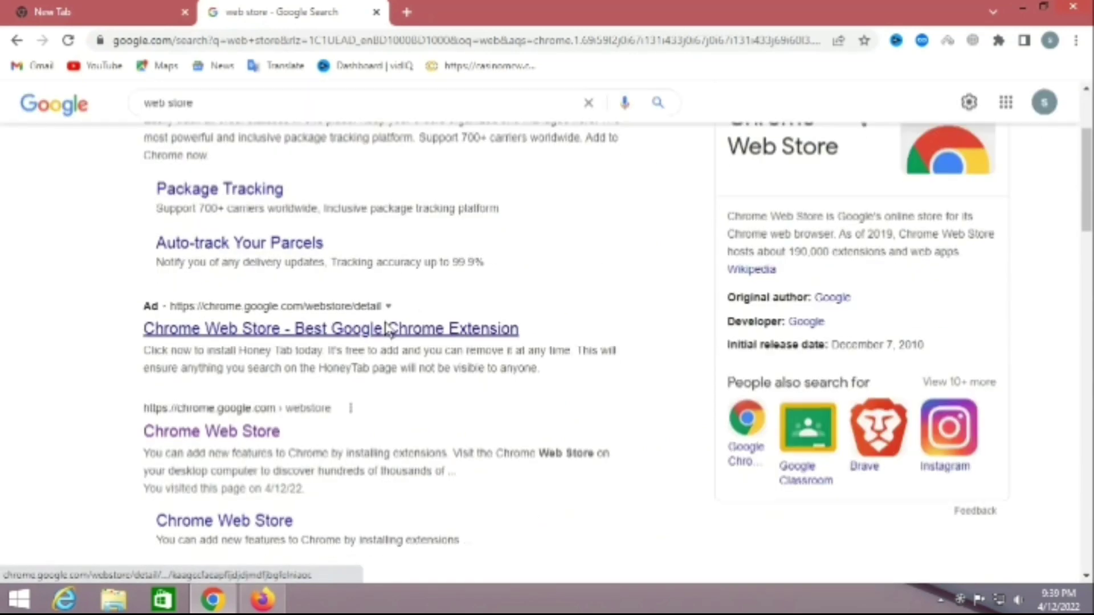
click(181, 433)
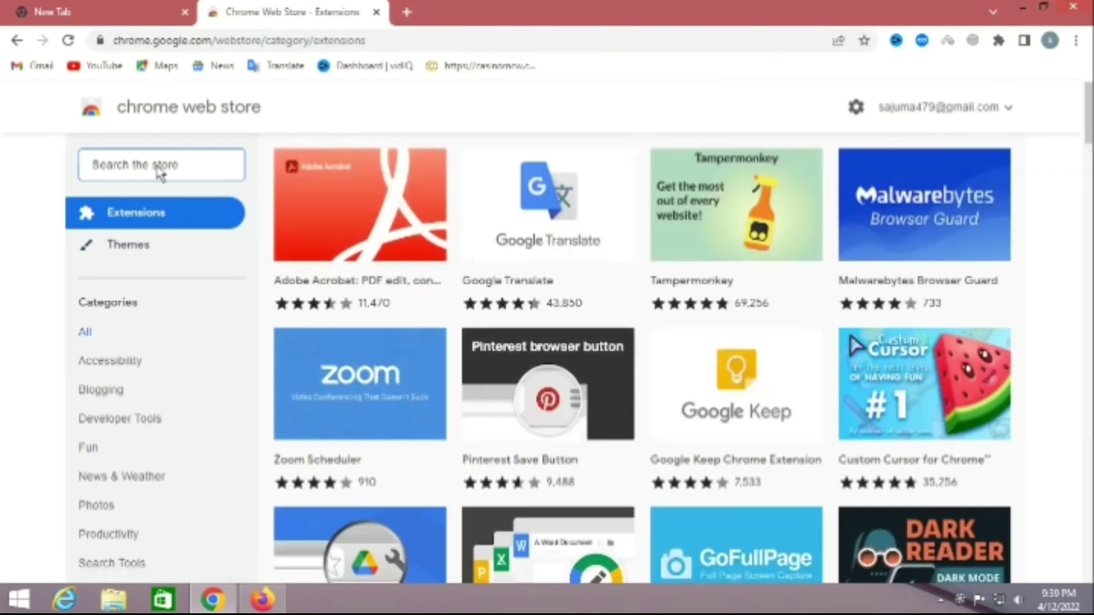
Search the Chrome Web Store for "free vpn" and look over the results
text(fi)
text(ee v)
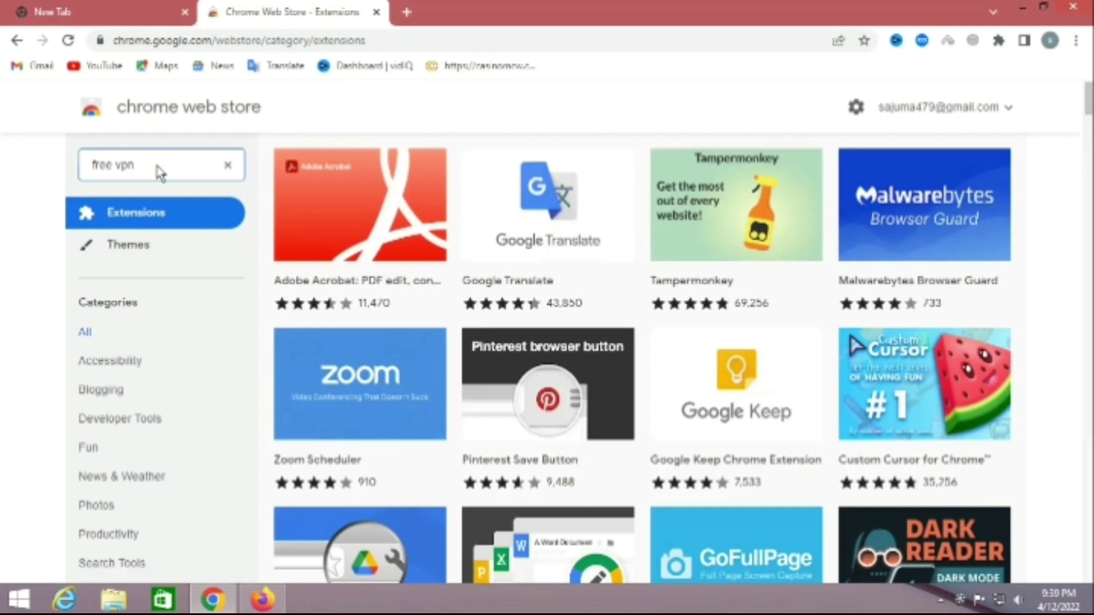
text(pn)
key(Return)
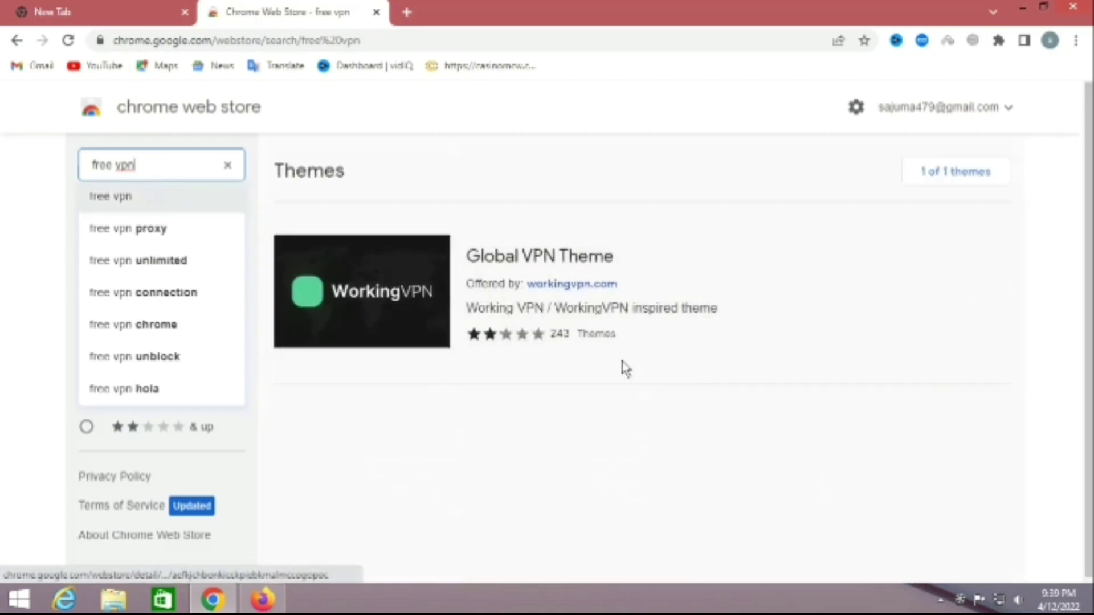
click(117, 209)
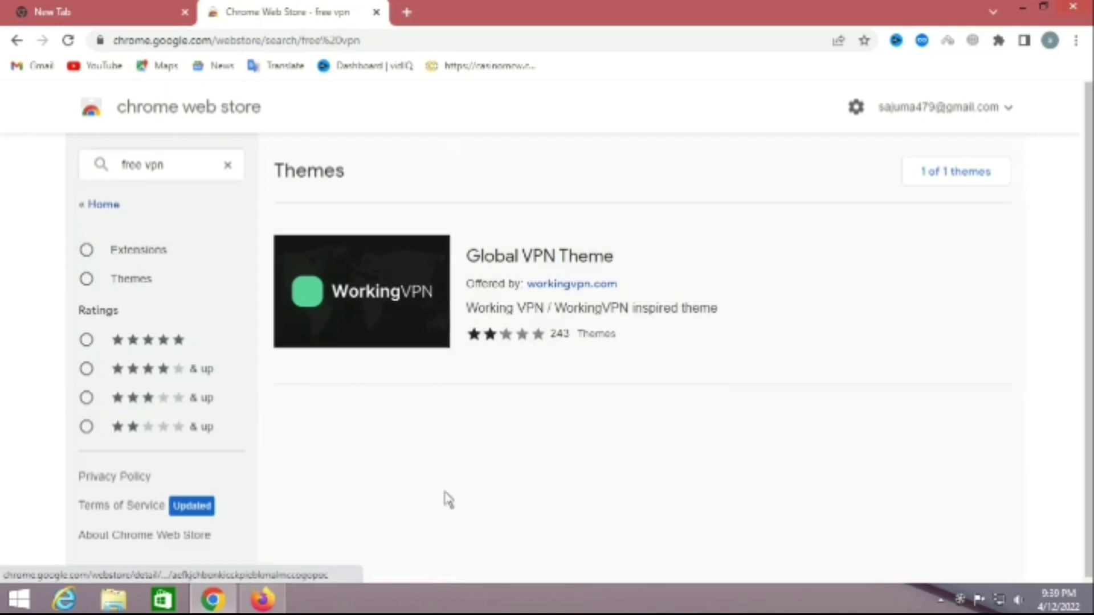
click(103, 173)
triple_click(85, 173)
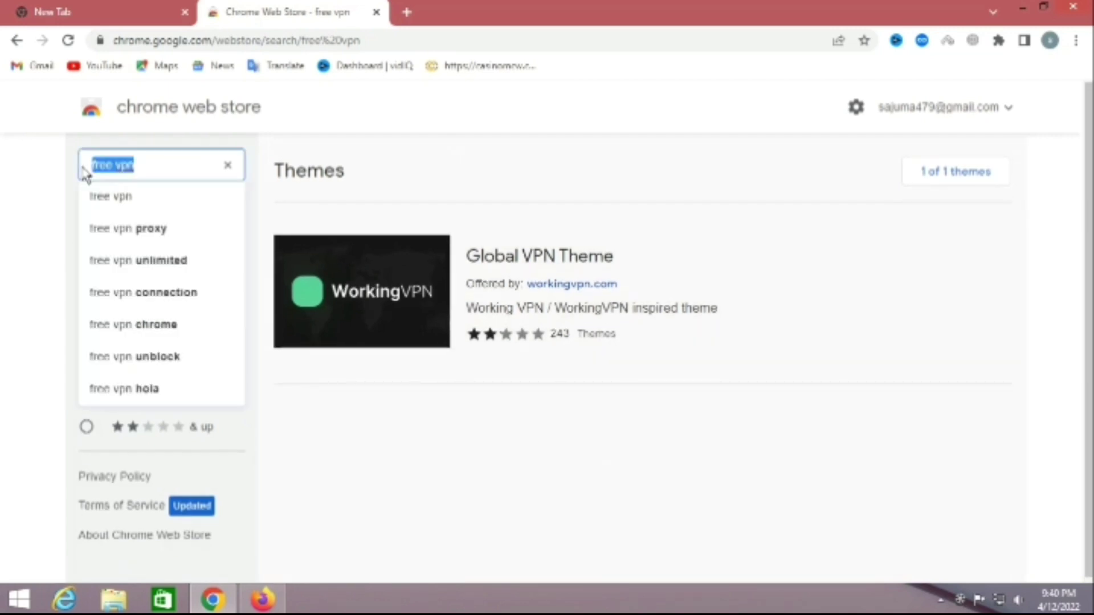
key(Escape)
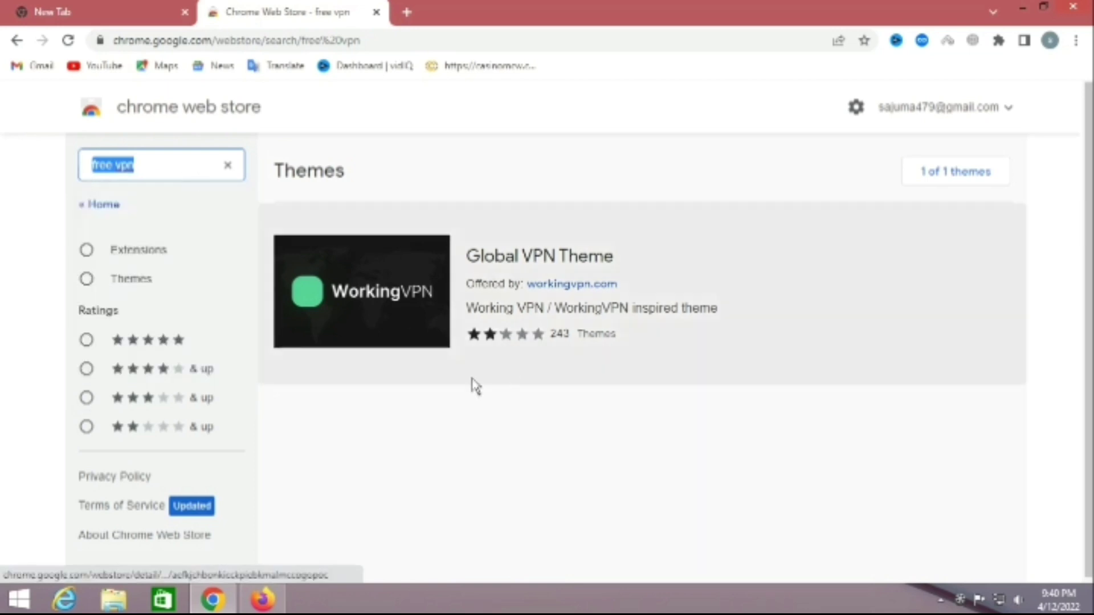
scroll(422, 410, down, 1)
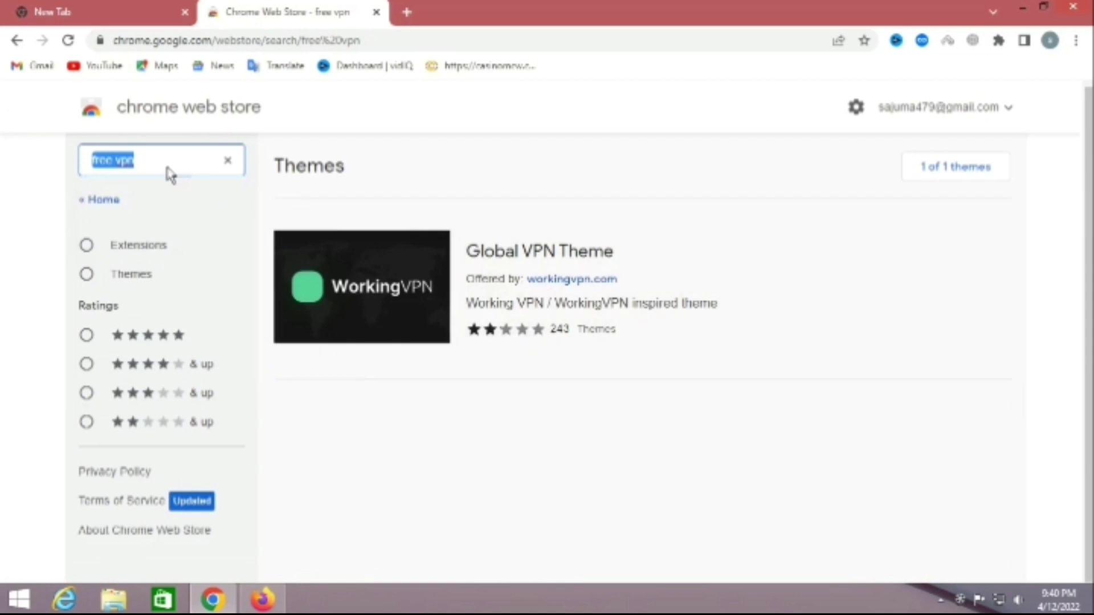
Search the store for "chrom free vpn" instead and look through the listed extensions
click(228, 162)
text(c)
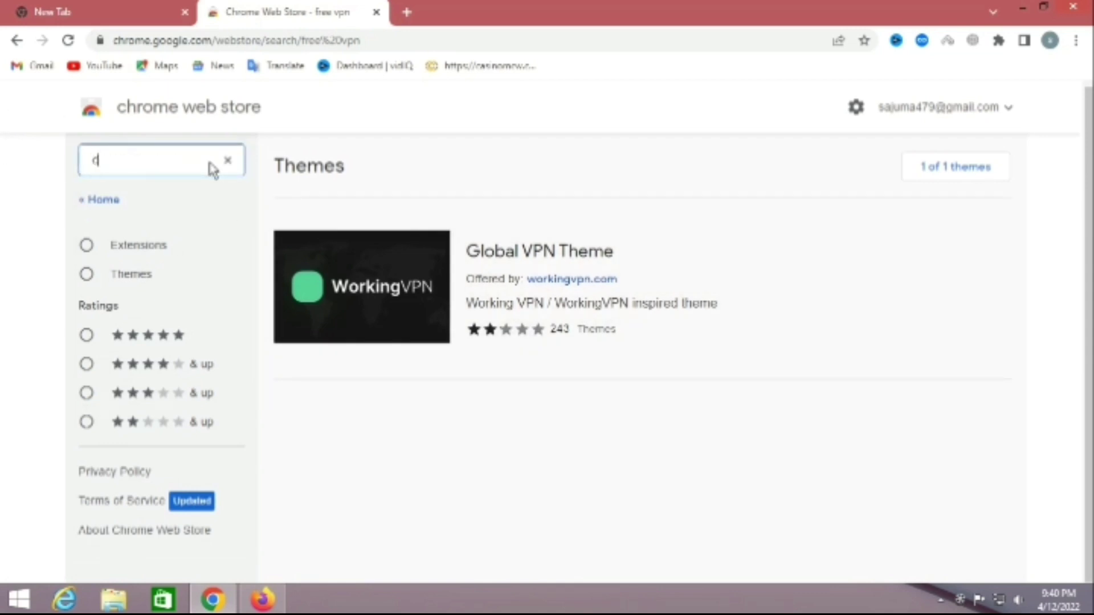
text(hrom )
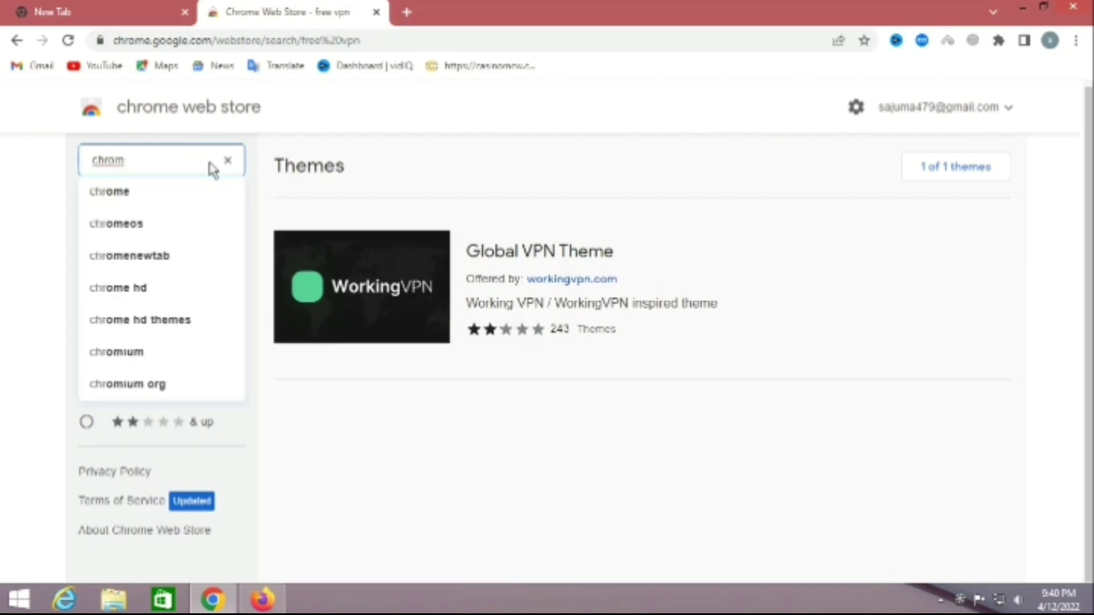
text(free)
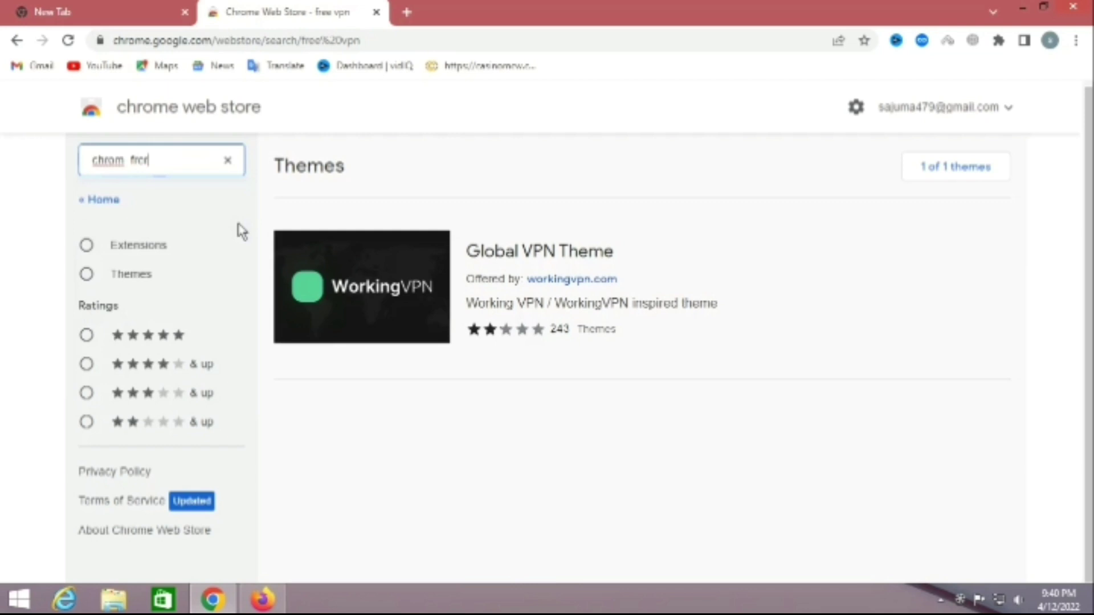
key(BackSpace)
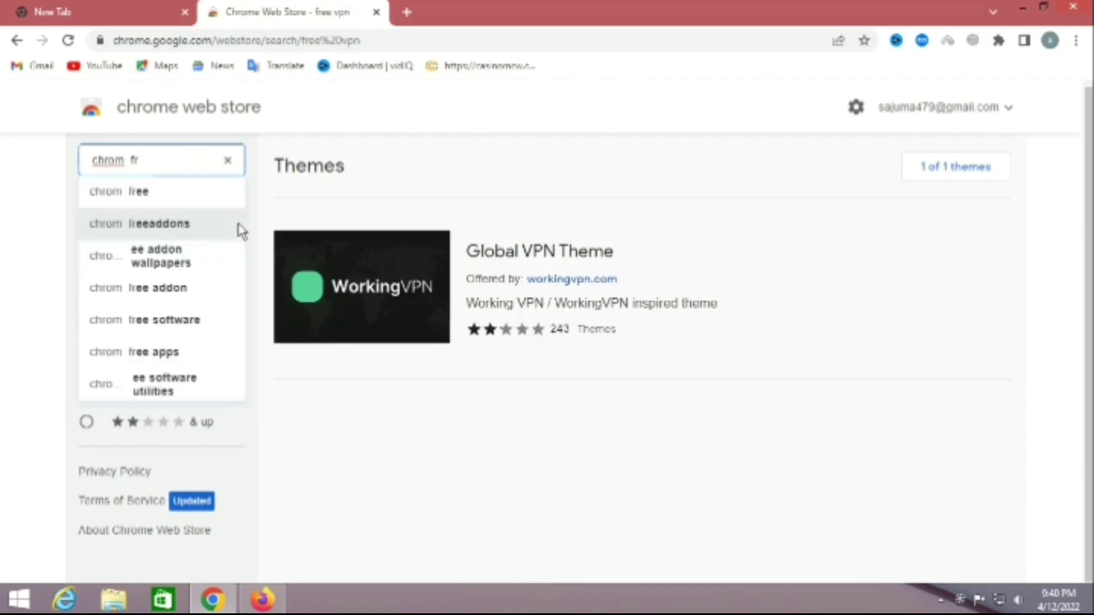
click(161, 197)
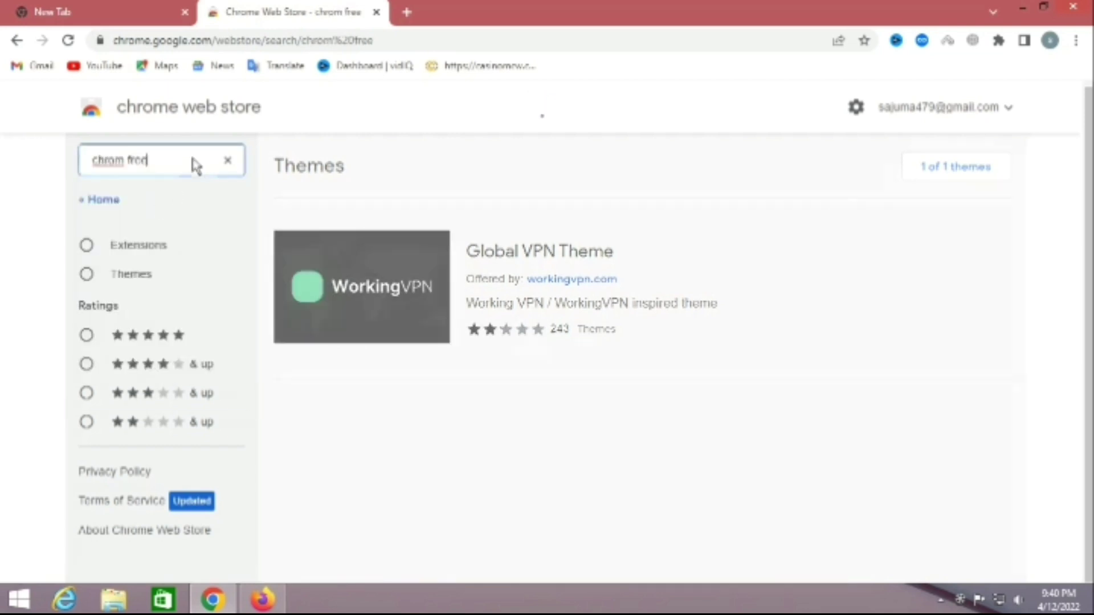
text(vpn)
key(Return)
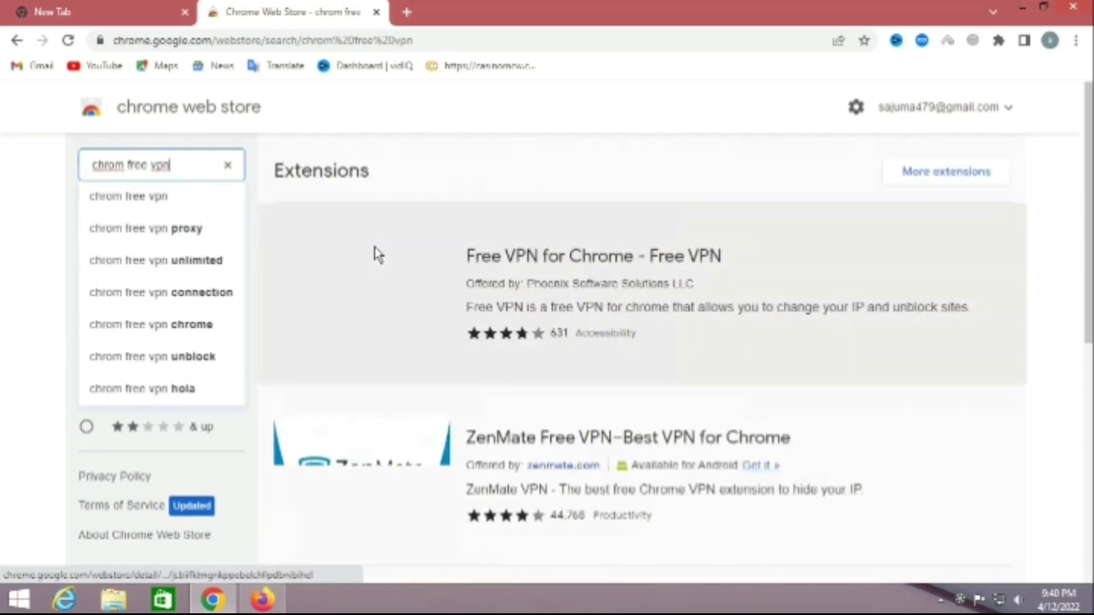
scroll(558, 365, down, 5)
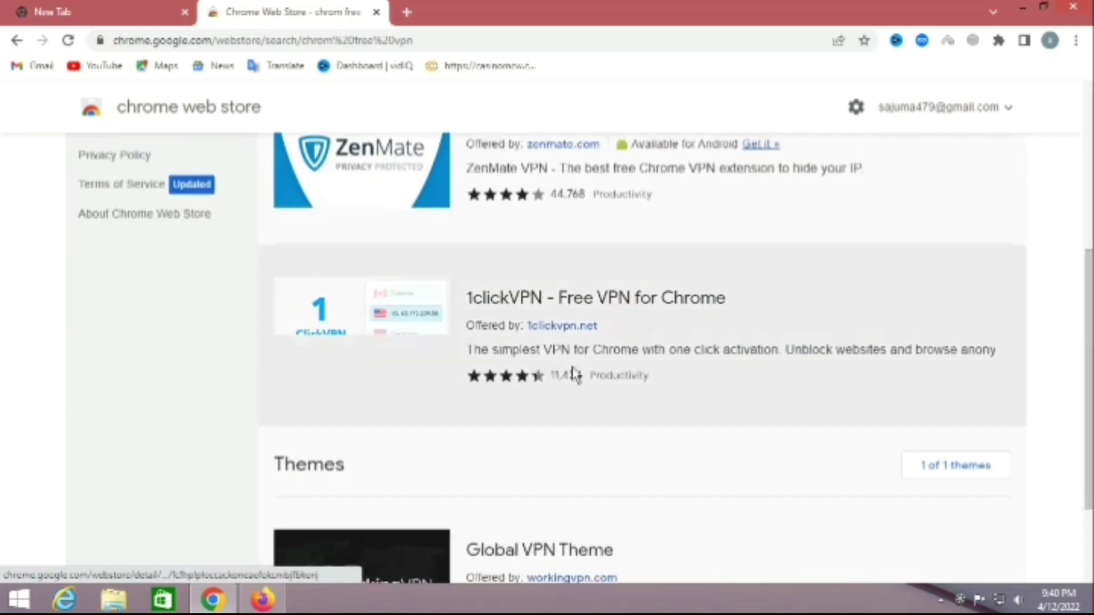
scroll(556, 361, down, 2)
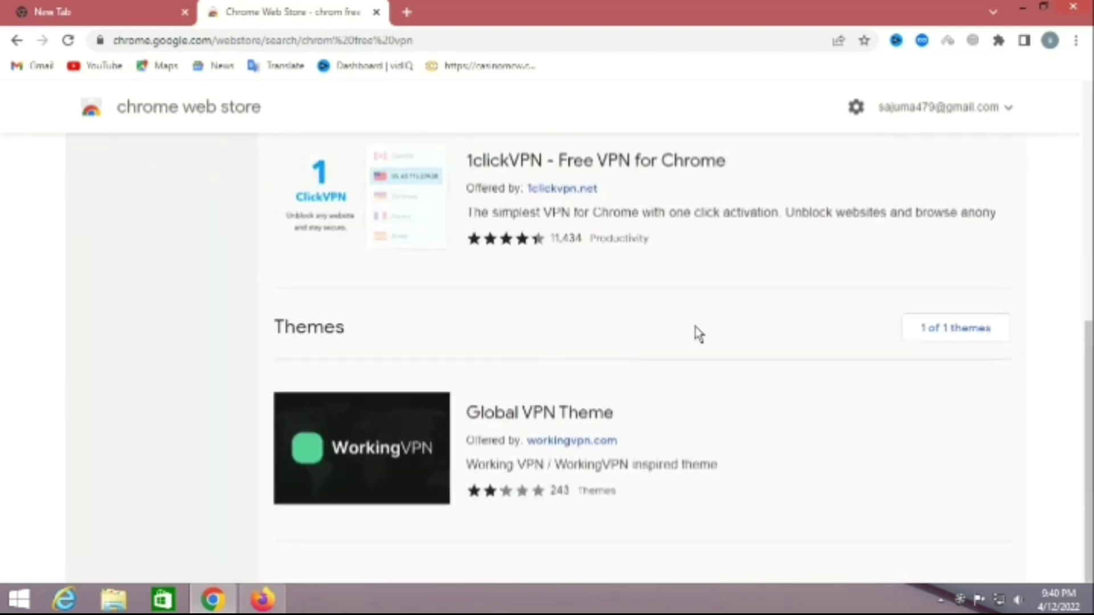
scroll(700, 334, up, 3)
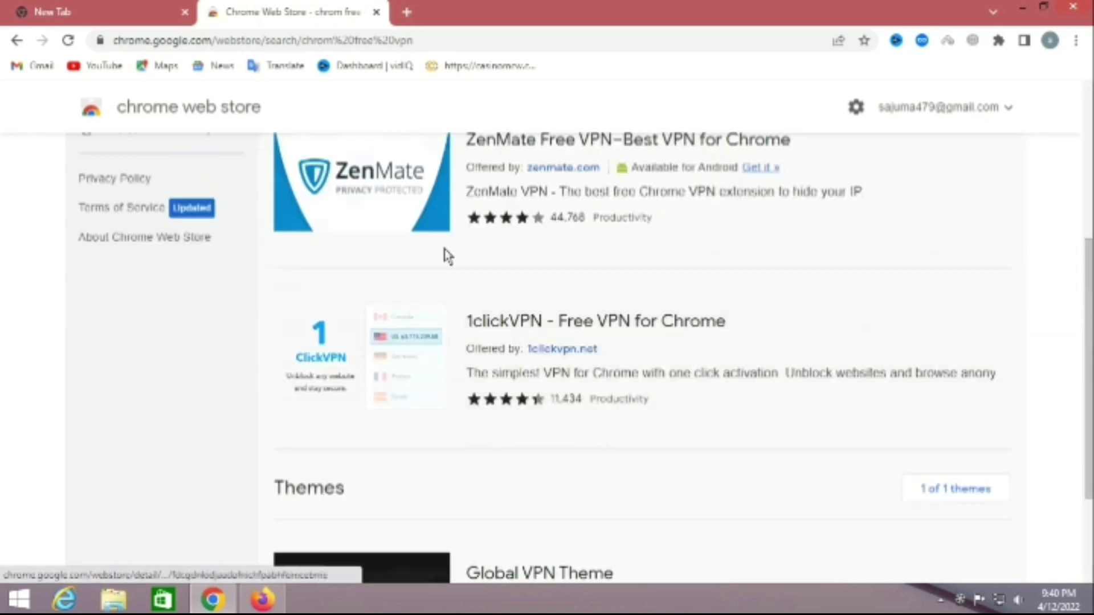
scroll(832, 196, up, 4)
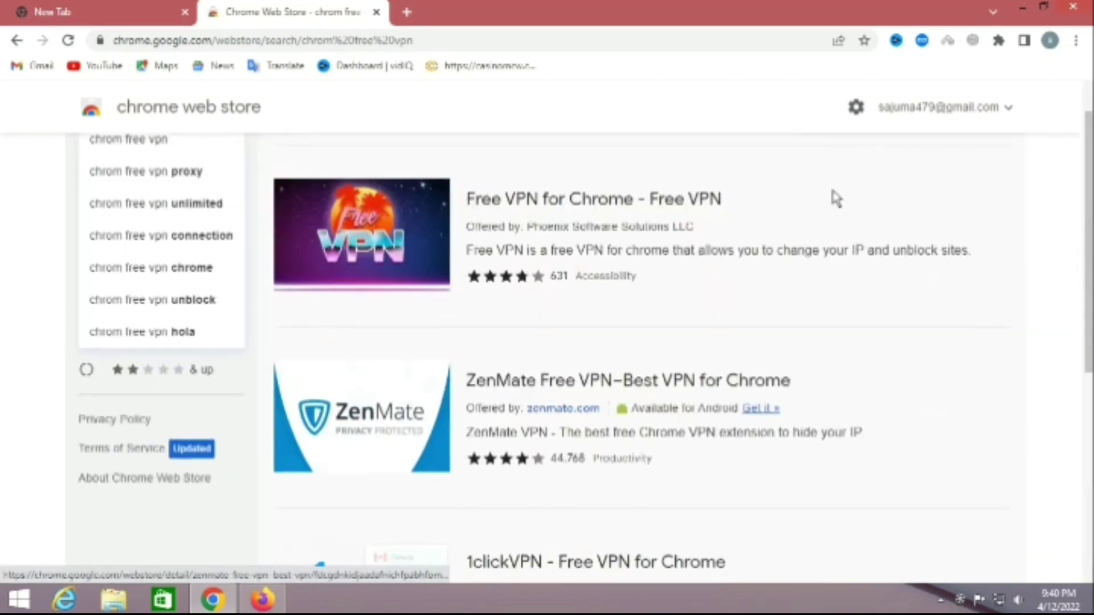
Check the installed Browsec extension, search the Chrome Web Store for "browser vpn" and look over the listed extensions
click(972, 41)
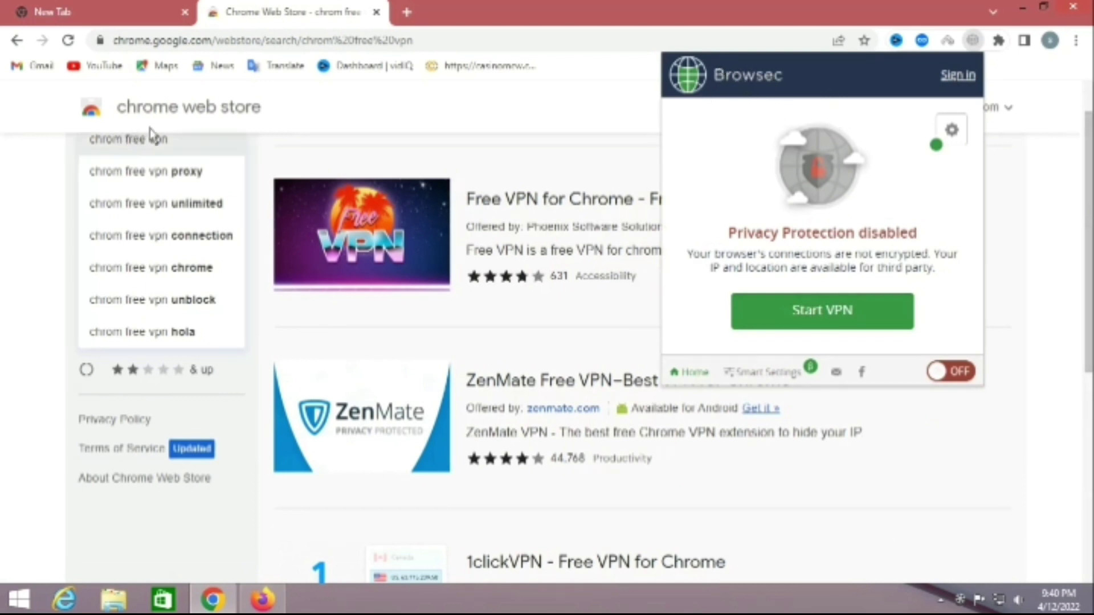
scroll(174, 212, up, 1)
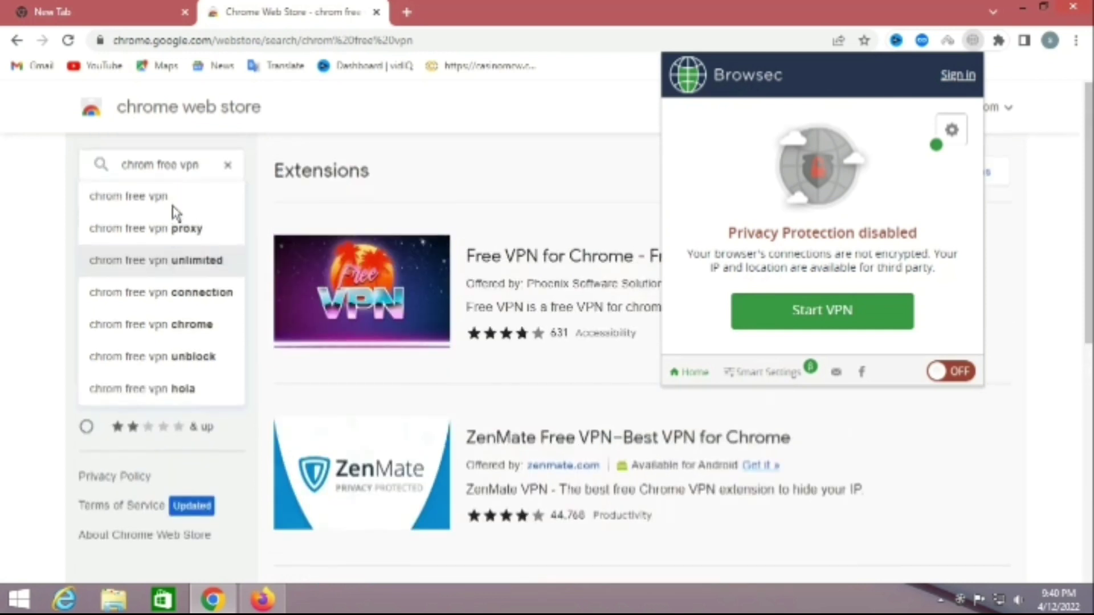
click(228, 170)
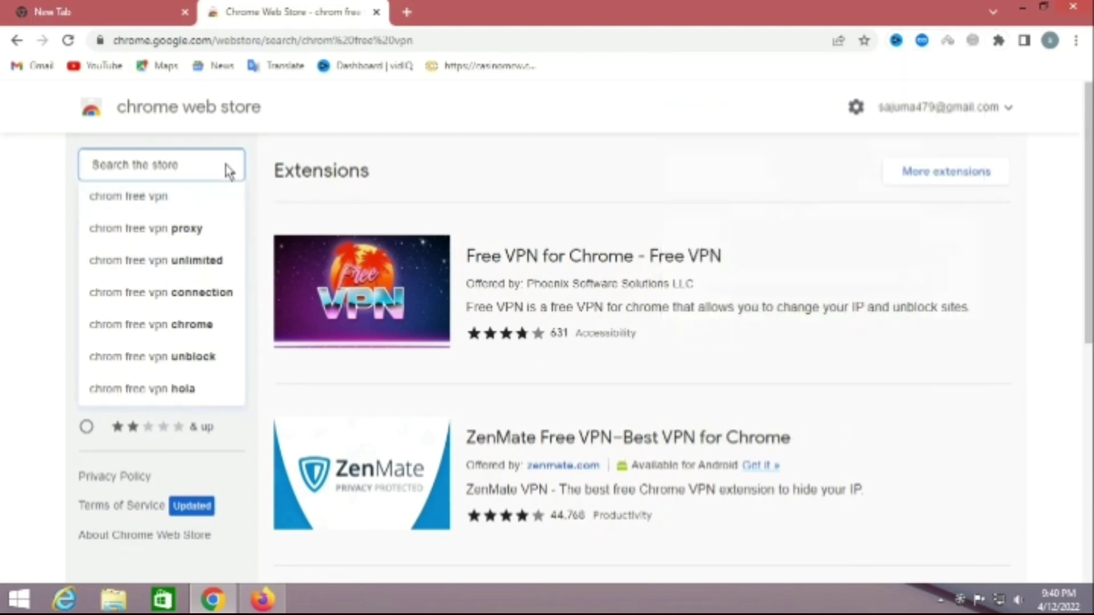
text(t)
text(row)
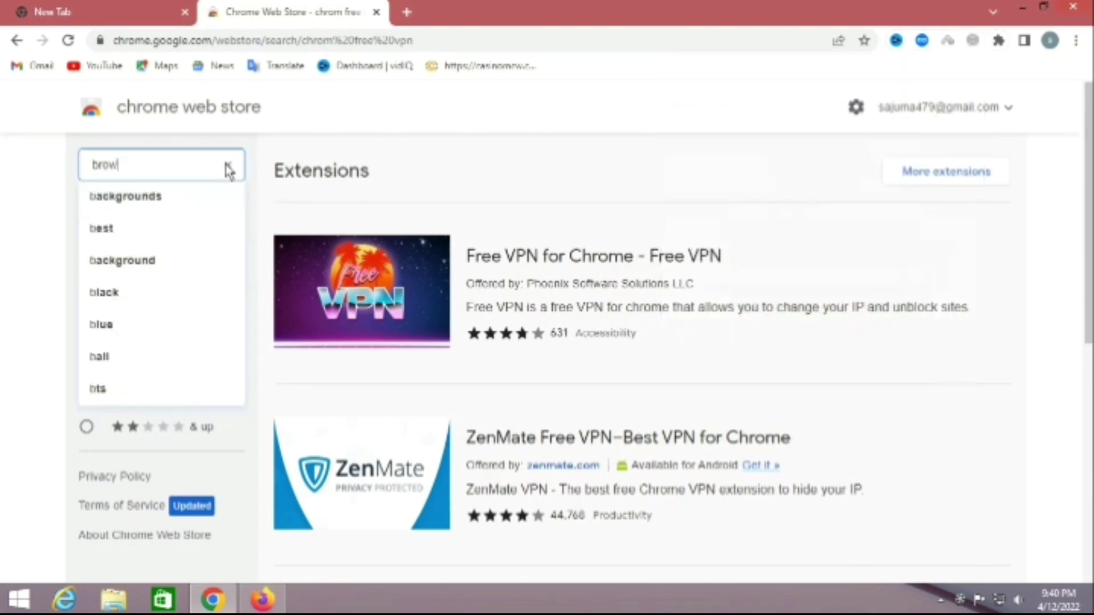
text(s)
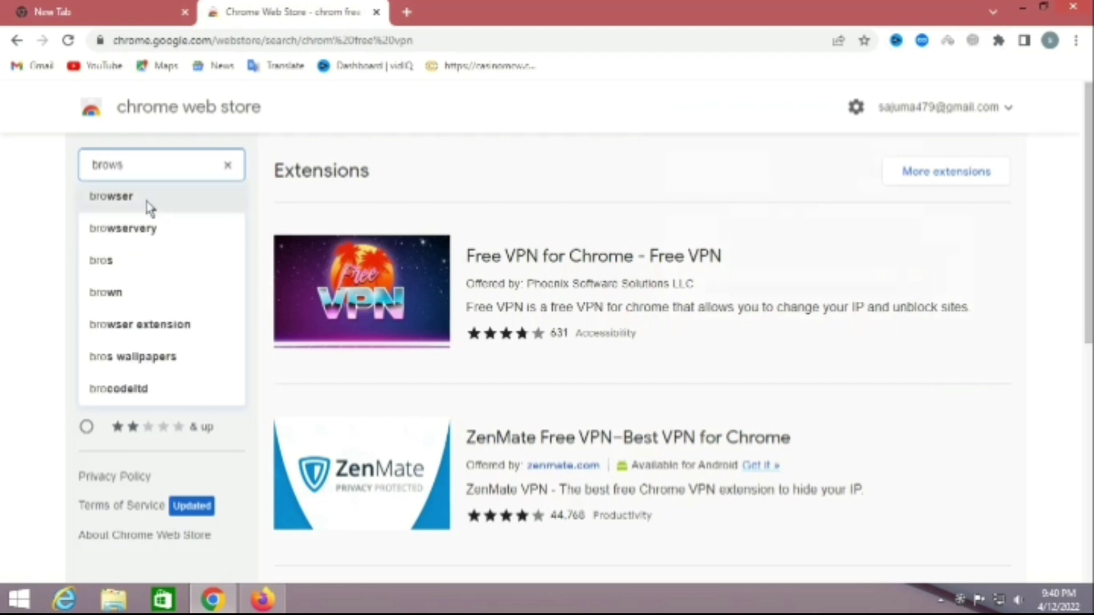
click(147, 201)
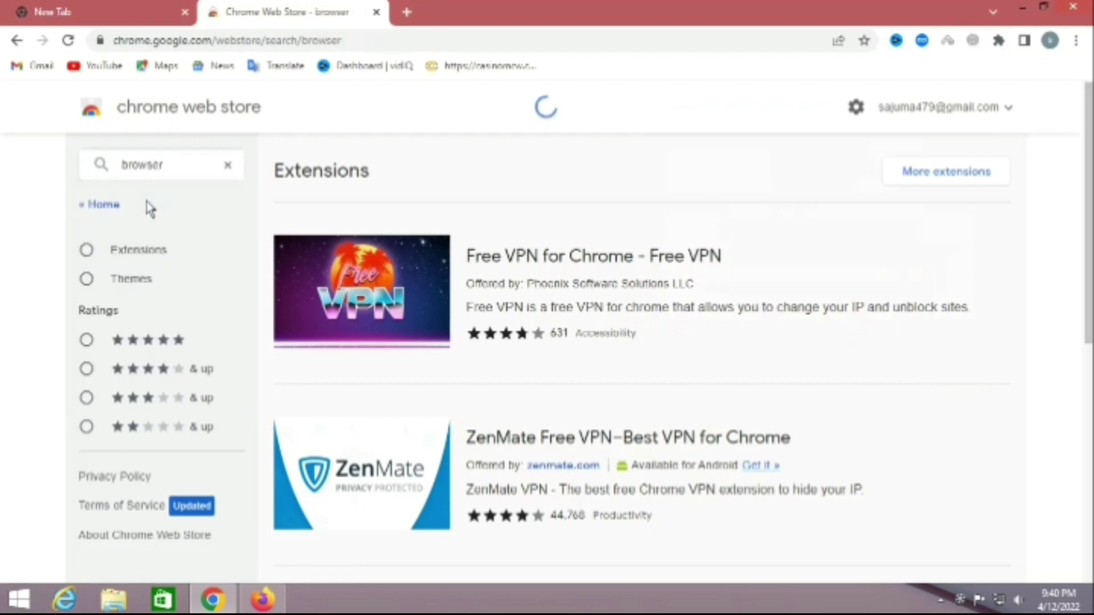
click(193, 171)
text(vpn)
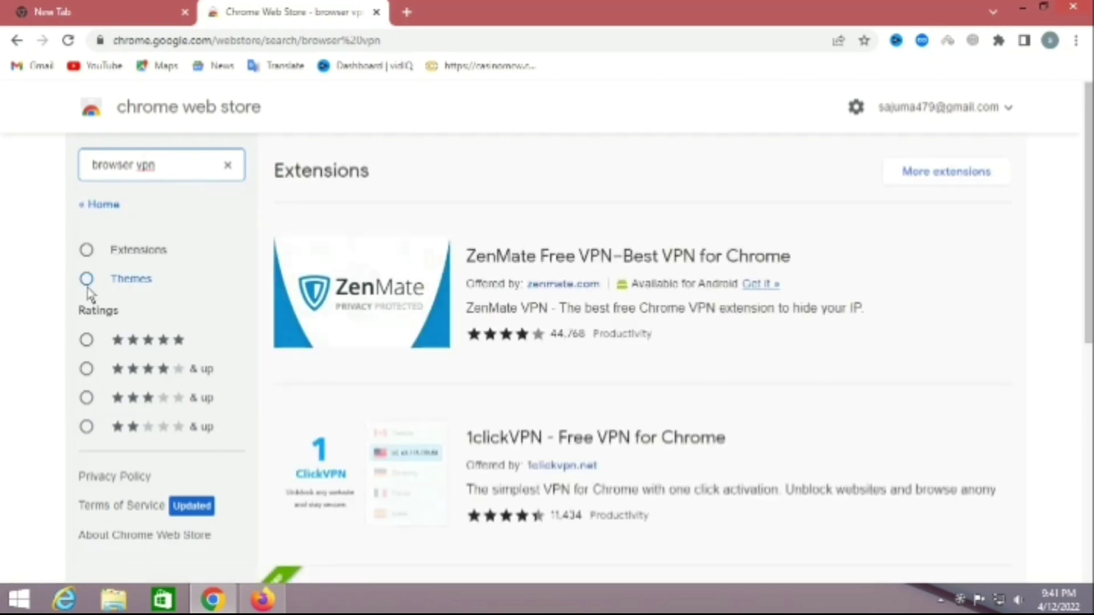
scroll(11, 318, down, 5)
scroll(10, 317, down, 3)
scroll(217, 313, up, 9)
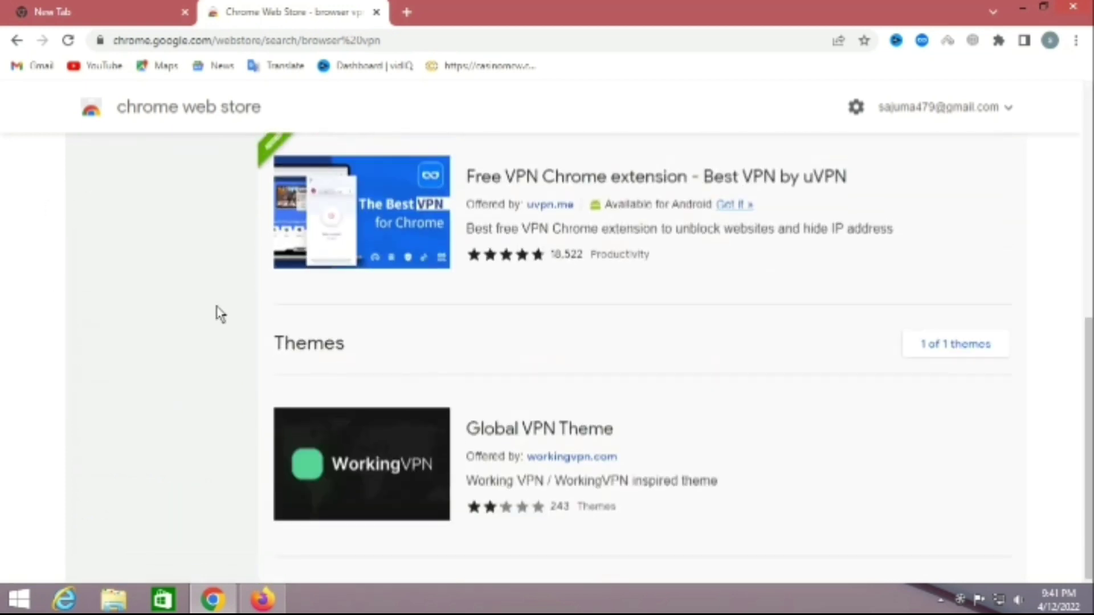
Check the Browsec extension's spelling, search the store for "browsec vpn" instead, and close the store tab after viewing the results
click(973, 41)
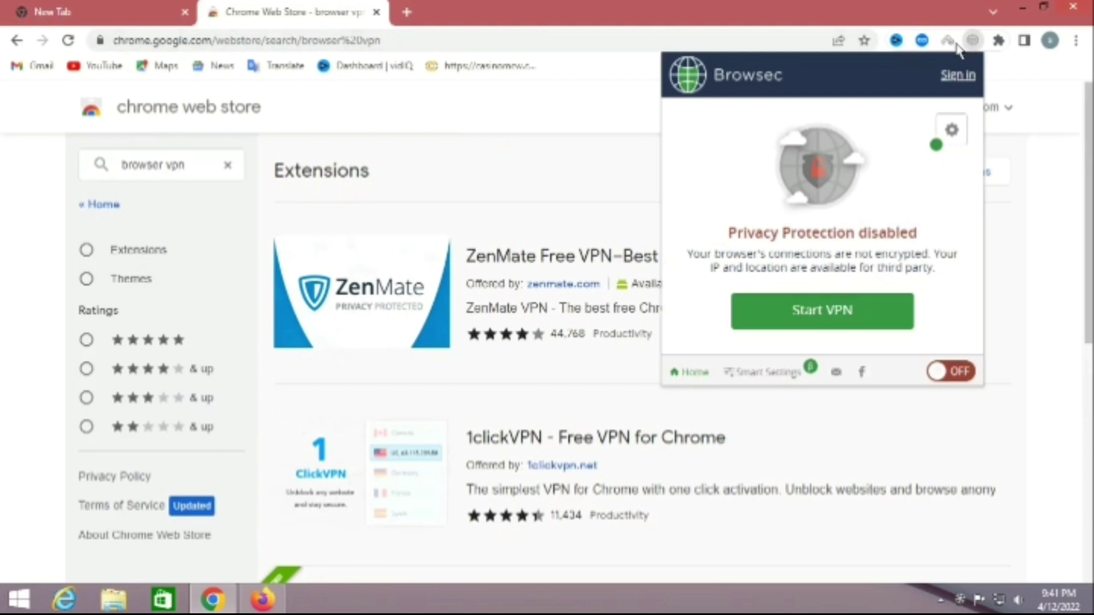
click(166, 168)
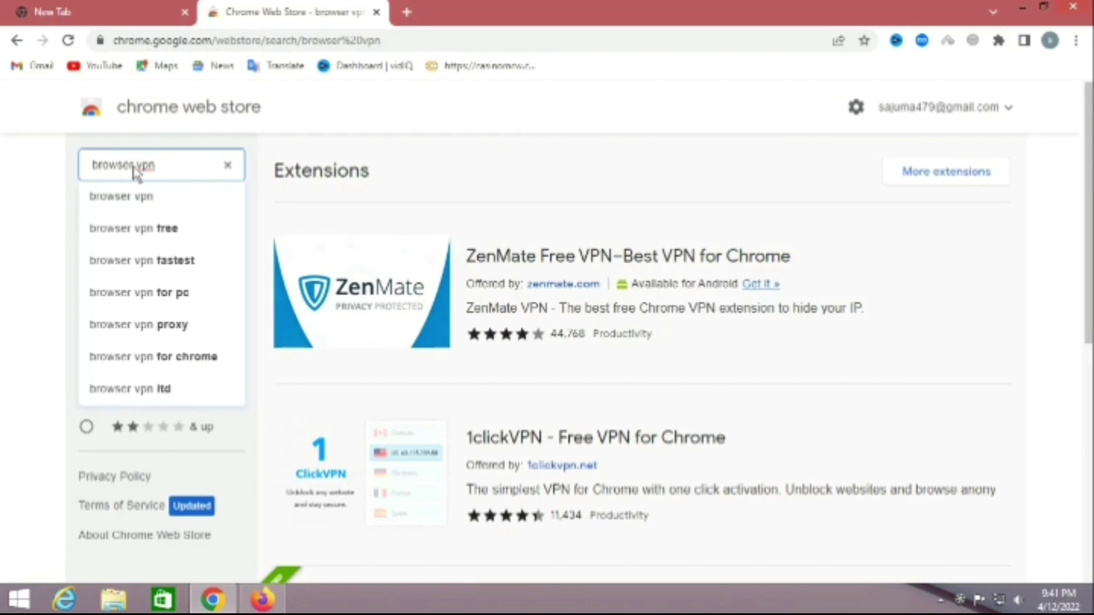
key(BackSpace)
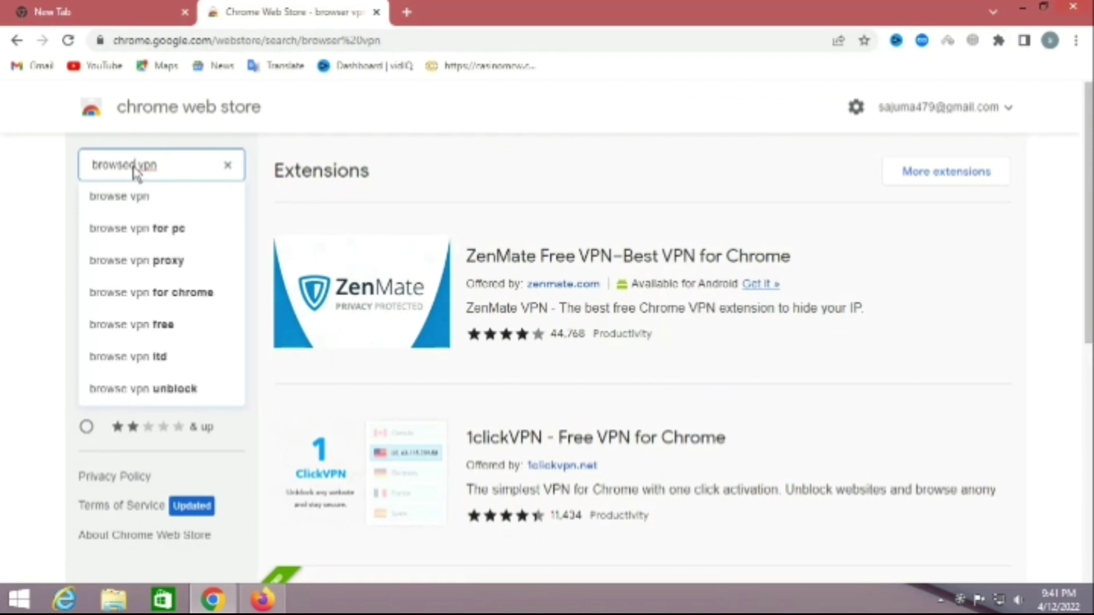
click(137, 197)
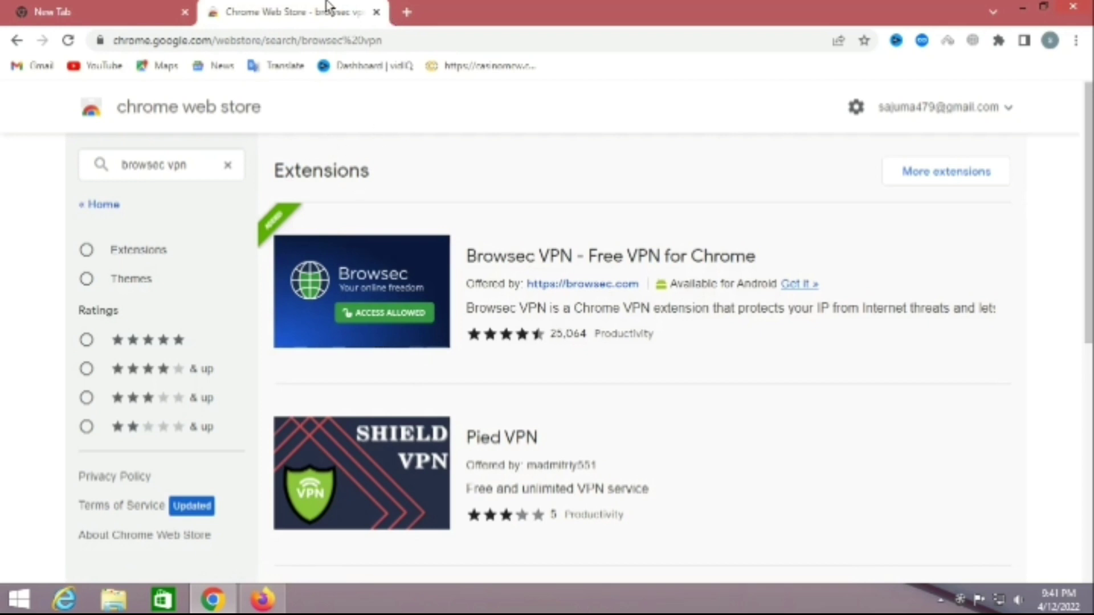
click(377, 12)
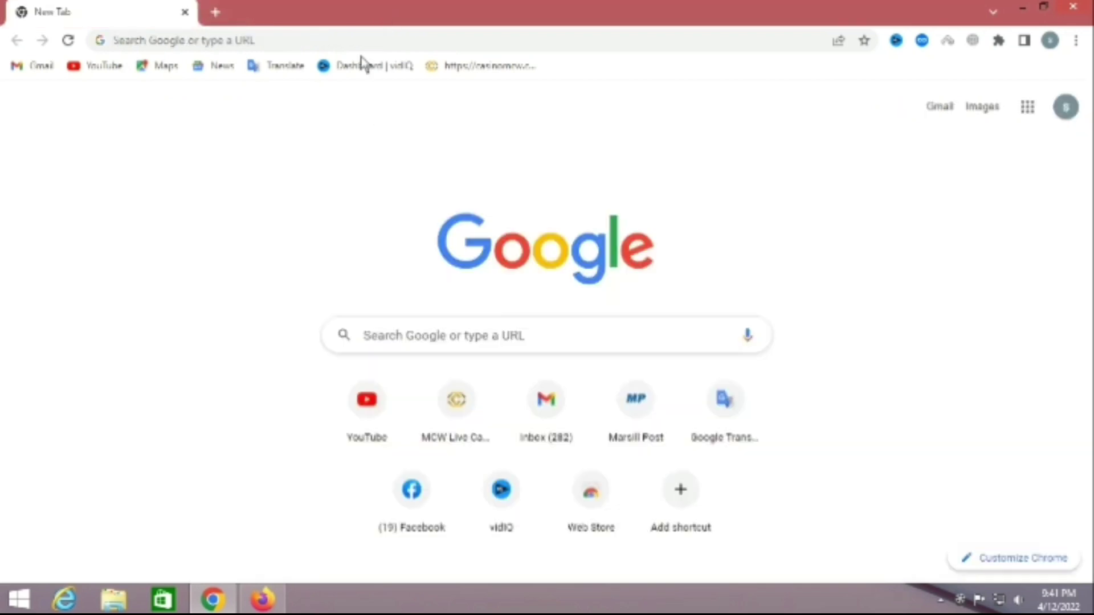
click(216, 14)
right_click(192, 42)
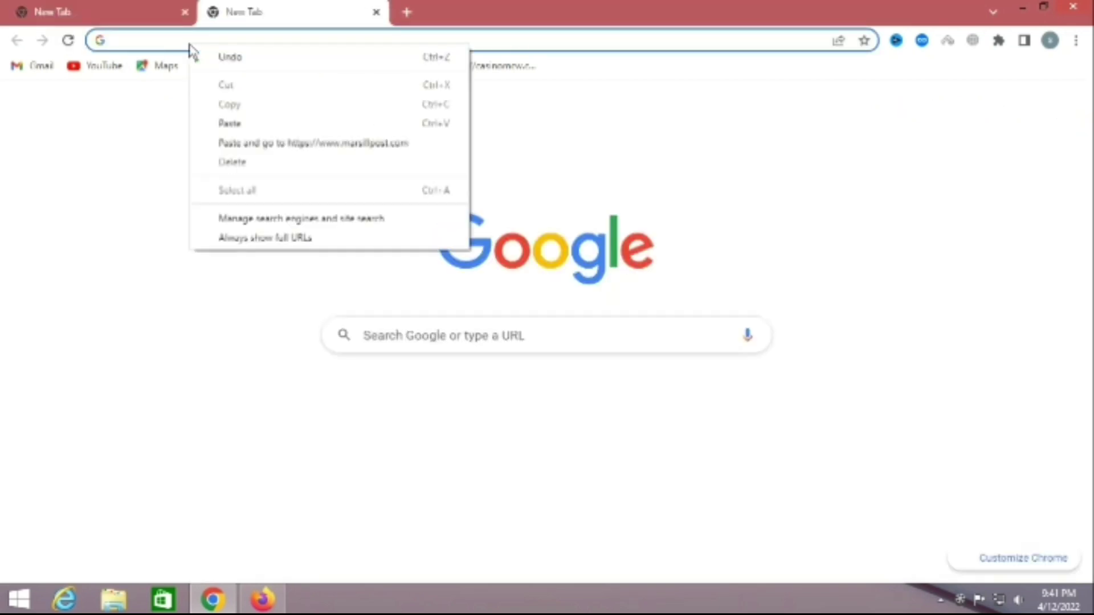
click(233, 121)
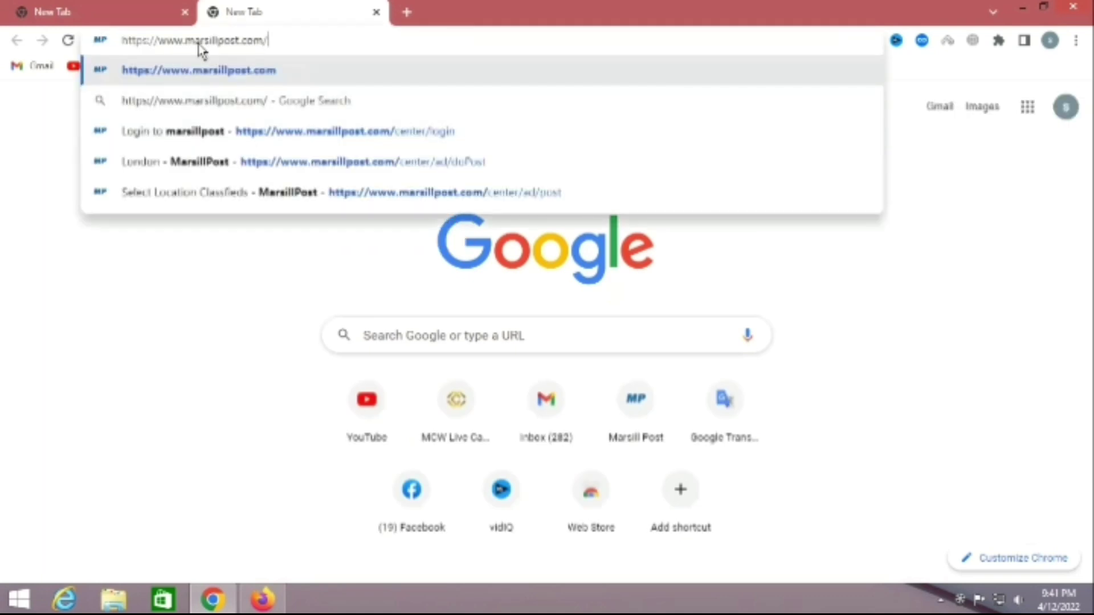
key(Return)
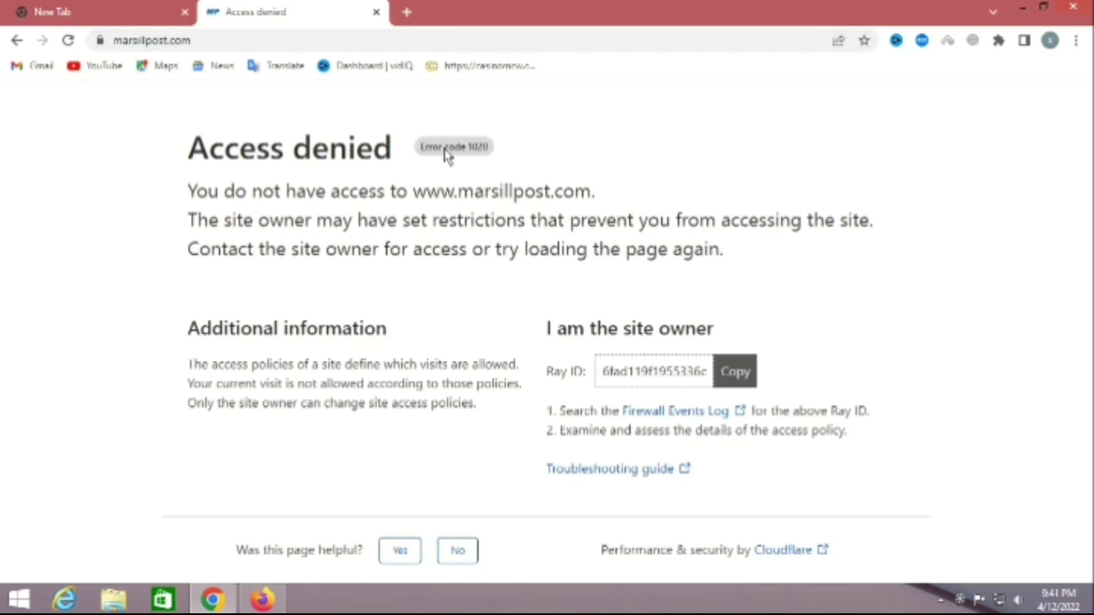
click(406, 12)
click(377, 12)
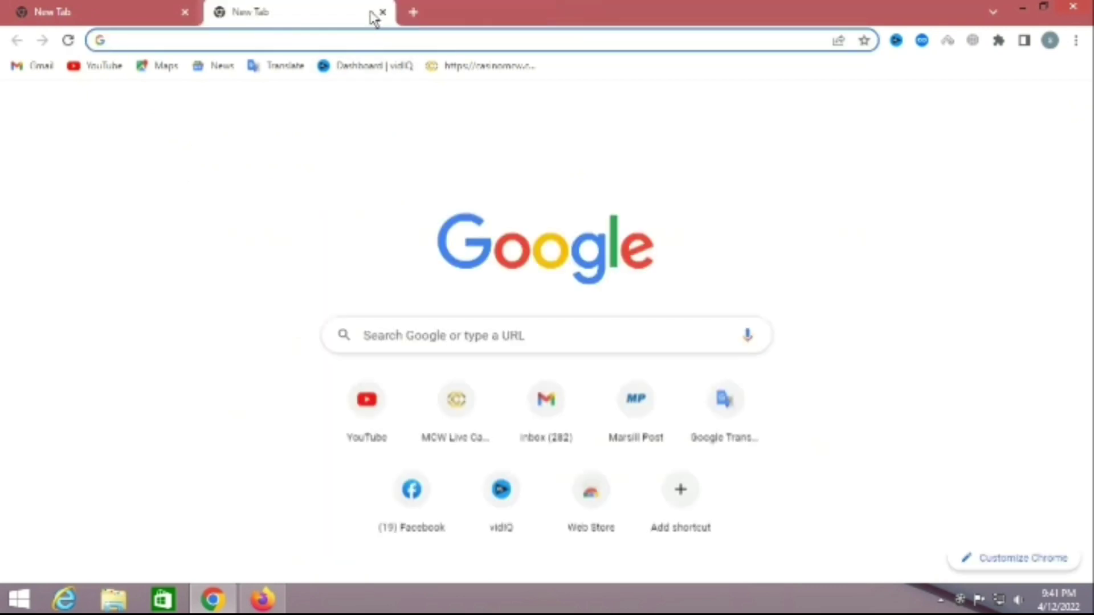
click(184, 12)
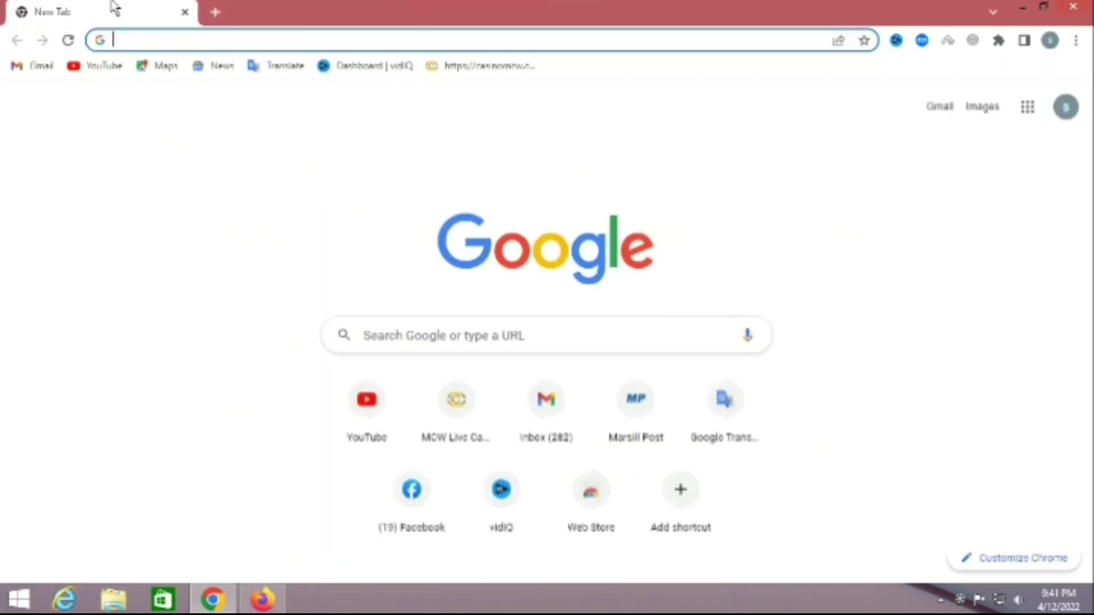
Start the Browsec VPN and change its virtual location to United Kingdom
click(973, 40)
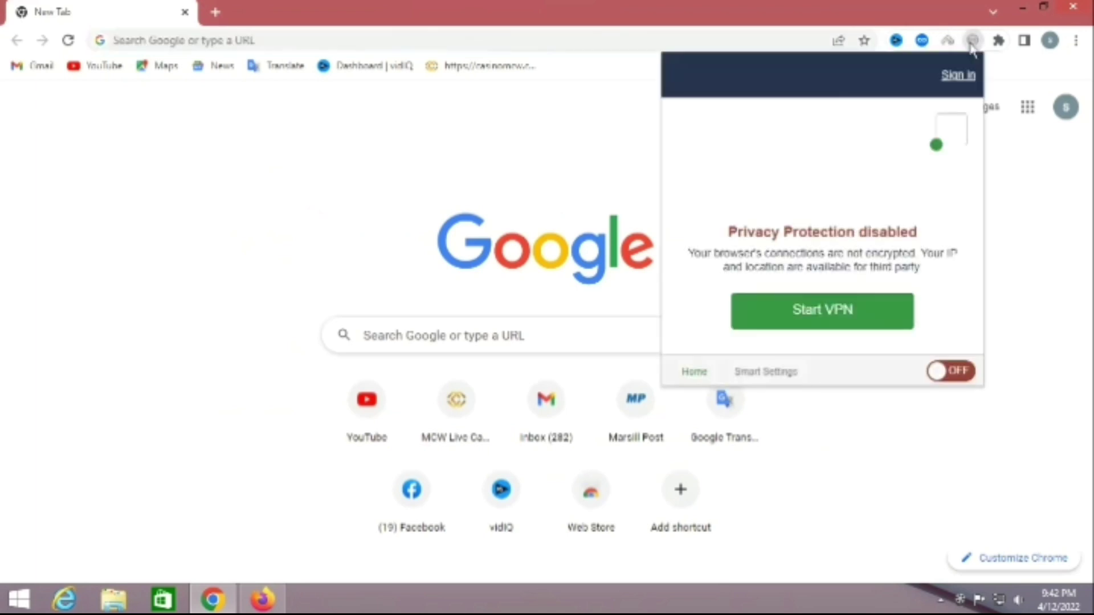
click(816, 318)
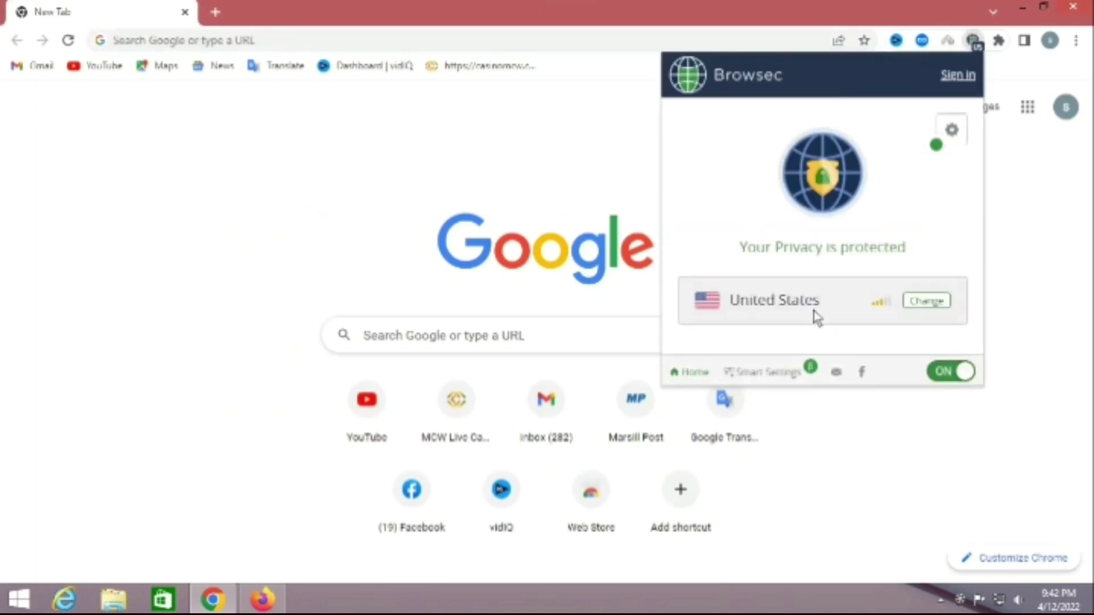
click(929, 306)
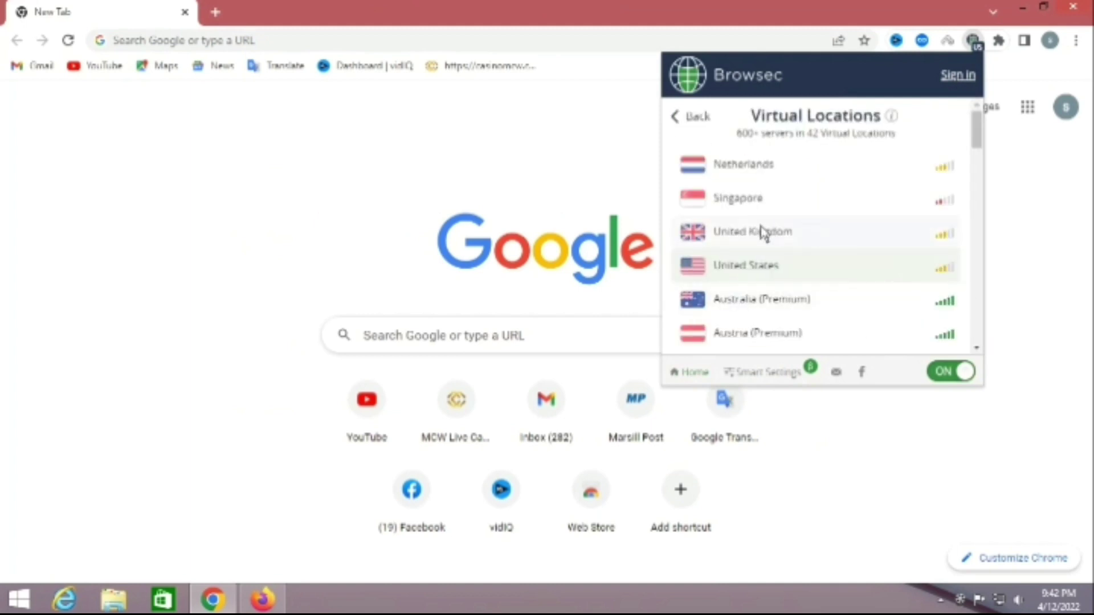
click(791, 237)
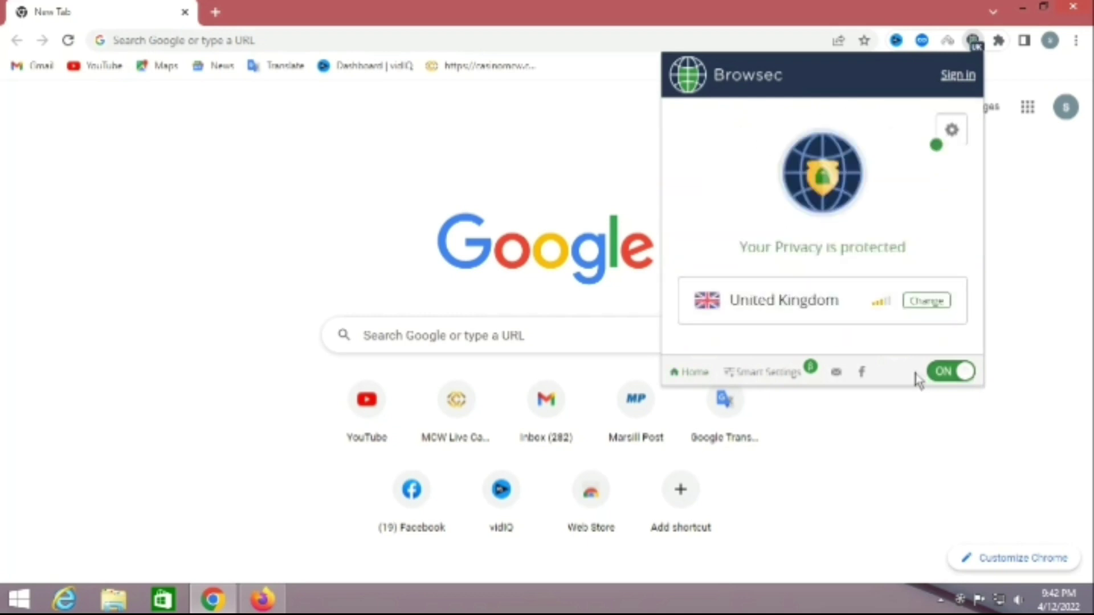
click(587, 164)
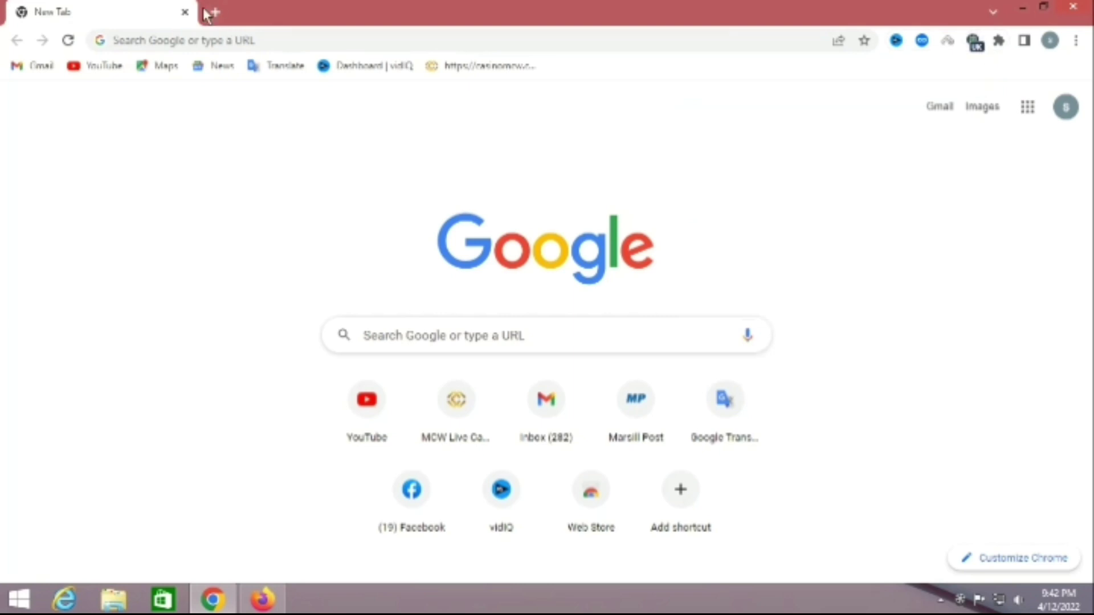
right_click(210, 40)
click(244, 117)
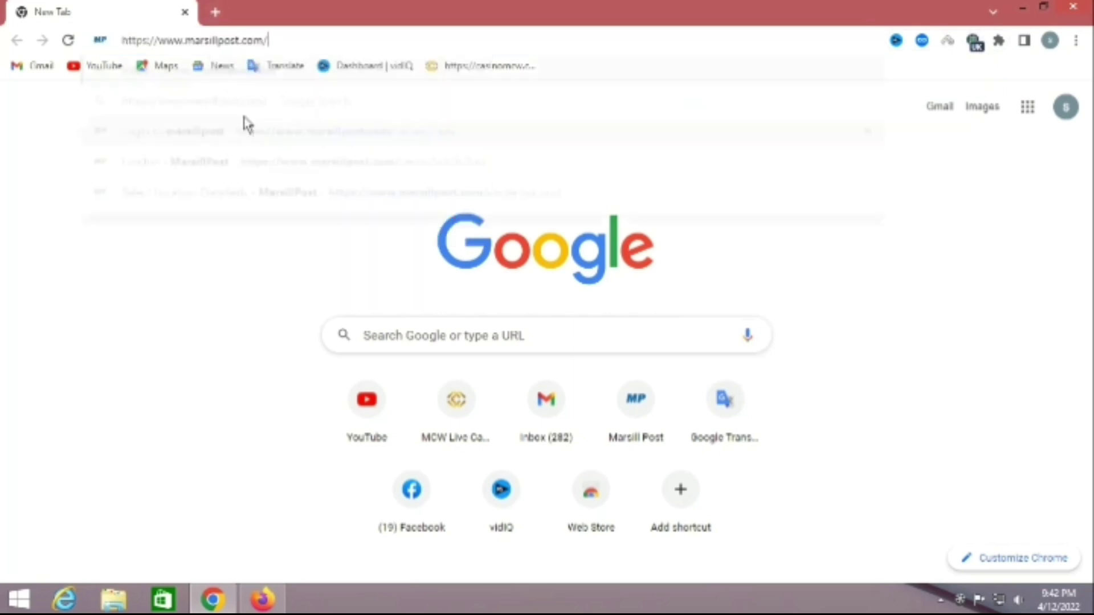
key(Return)
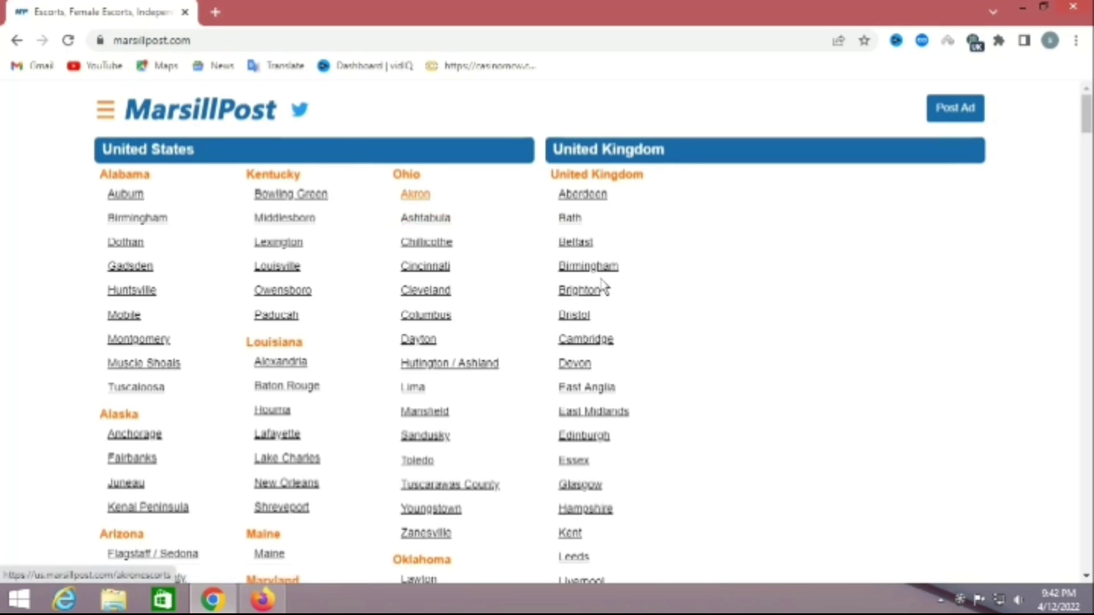
scroll(486, 263, down, 1)
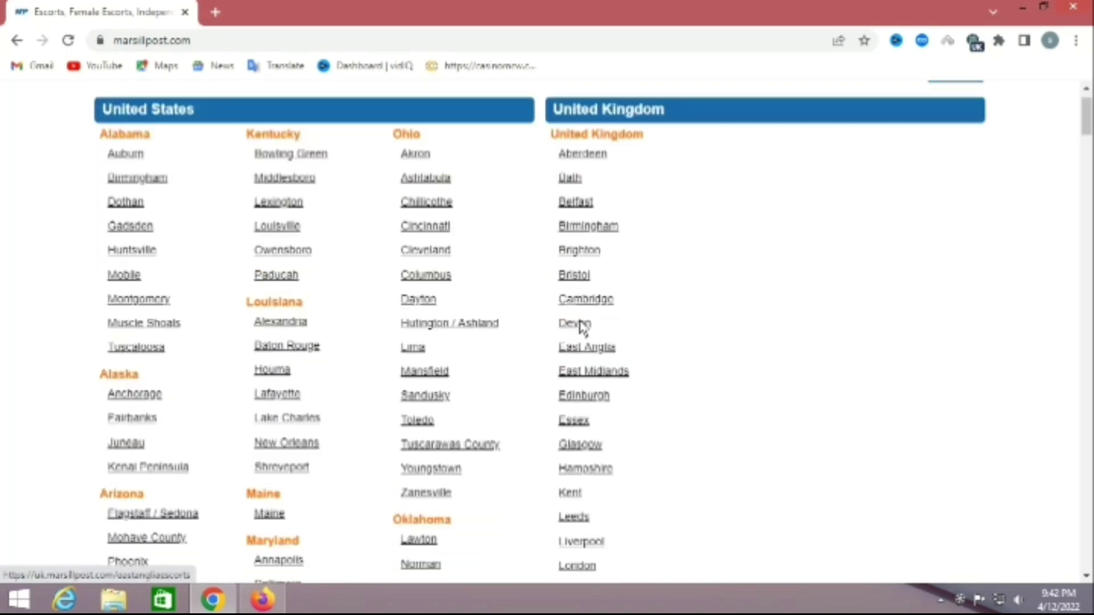
scroll(581, 329, up, 1)
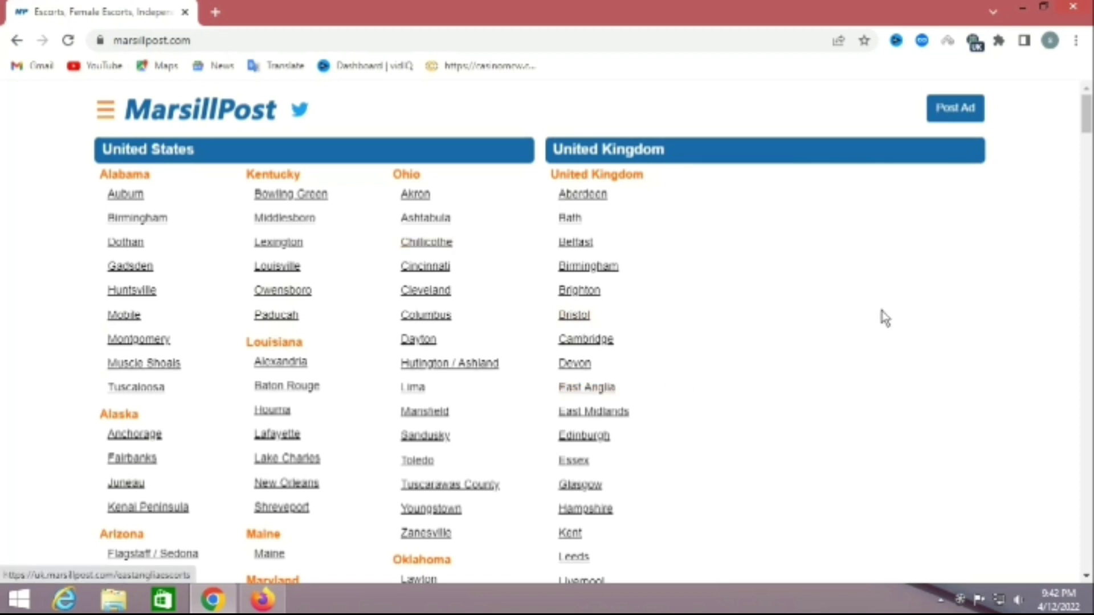
Look at the MarsillPost site menu, dismiss it, and open the page for posting an ad
click(105, 111)
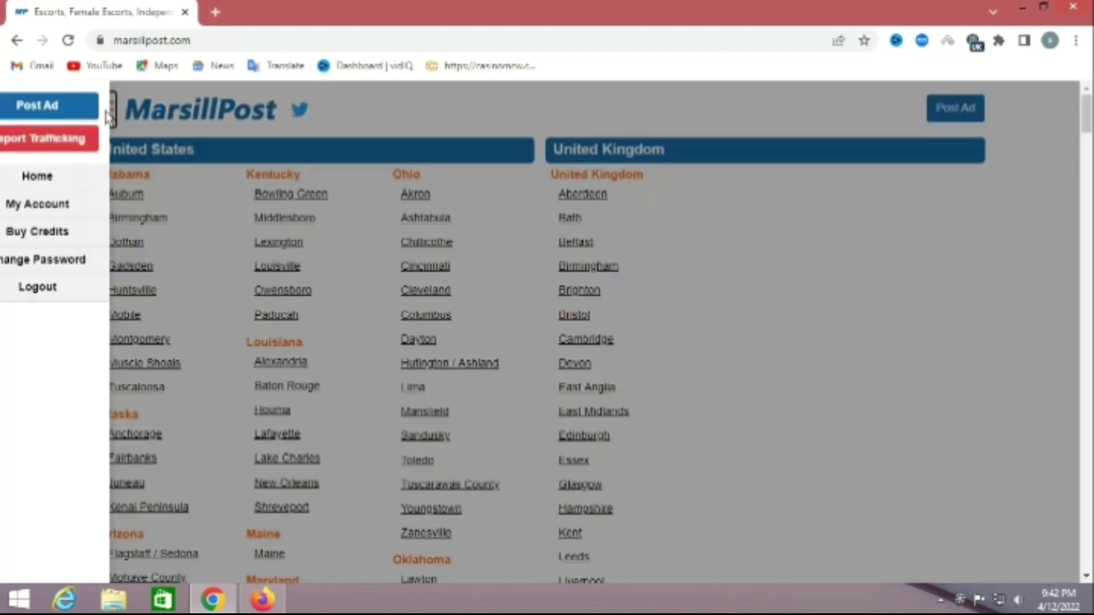
click(476, 124)
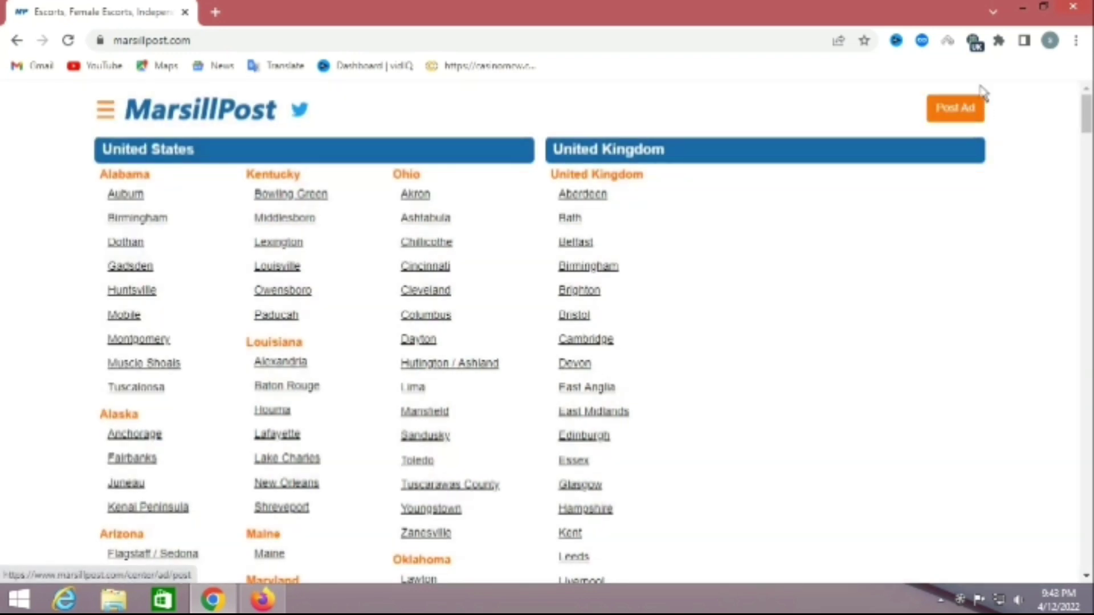
click(963, 113)
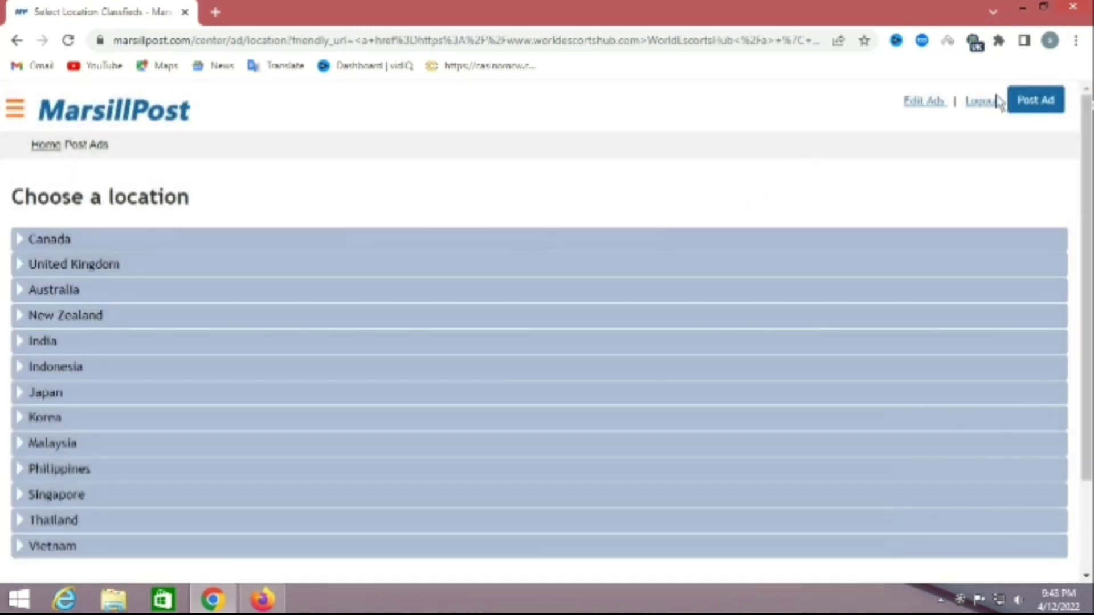
Log out of the current MarsillPost account and open the form for registering a new account
click(15, 110)
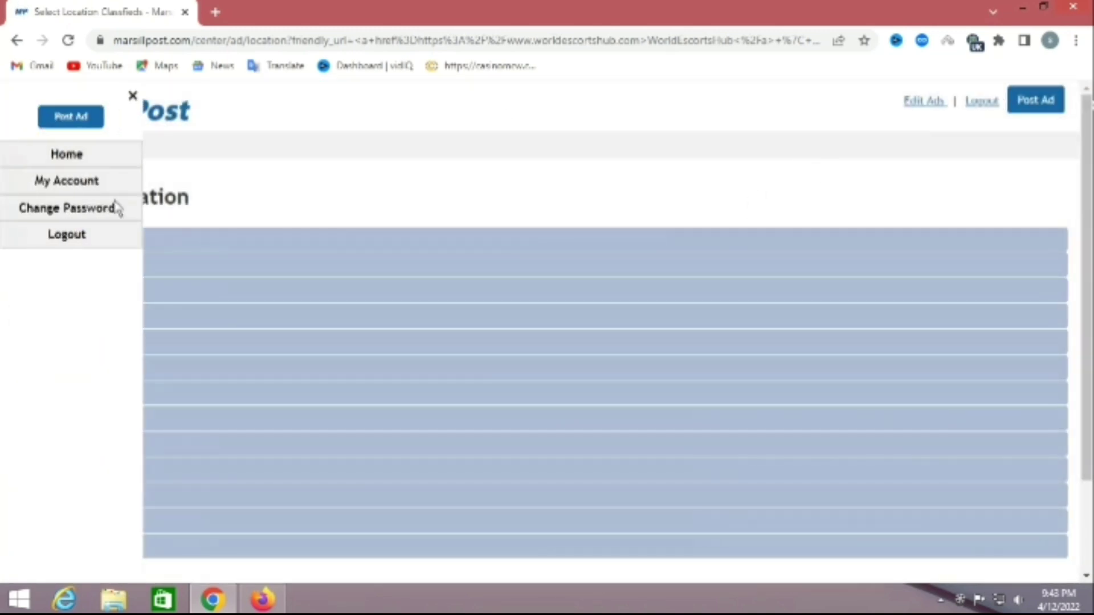
click(71, 237)
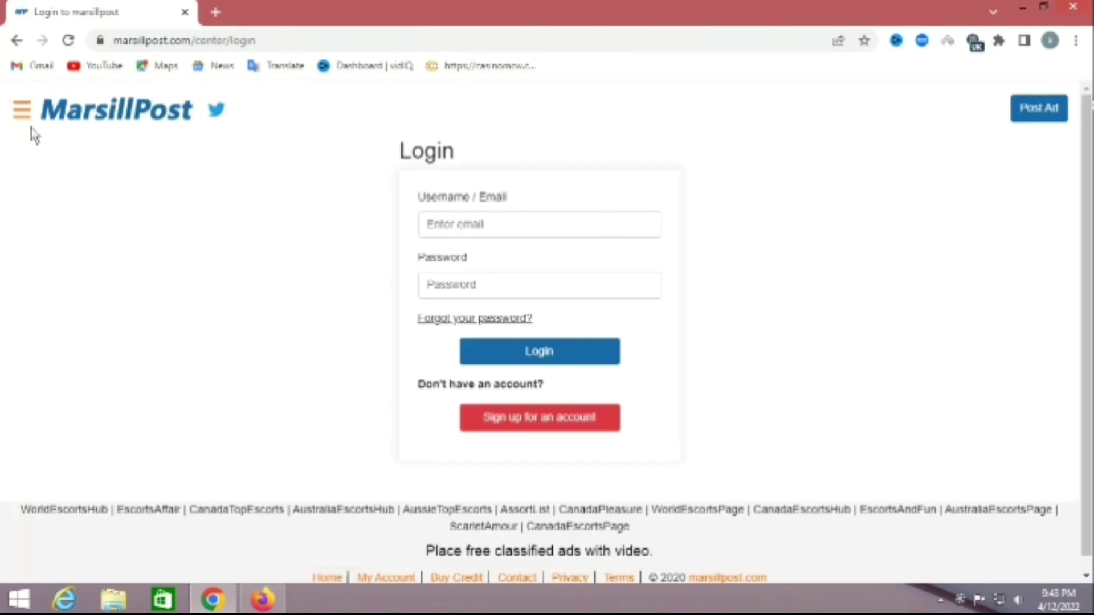
click(23, 110)
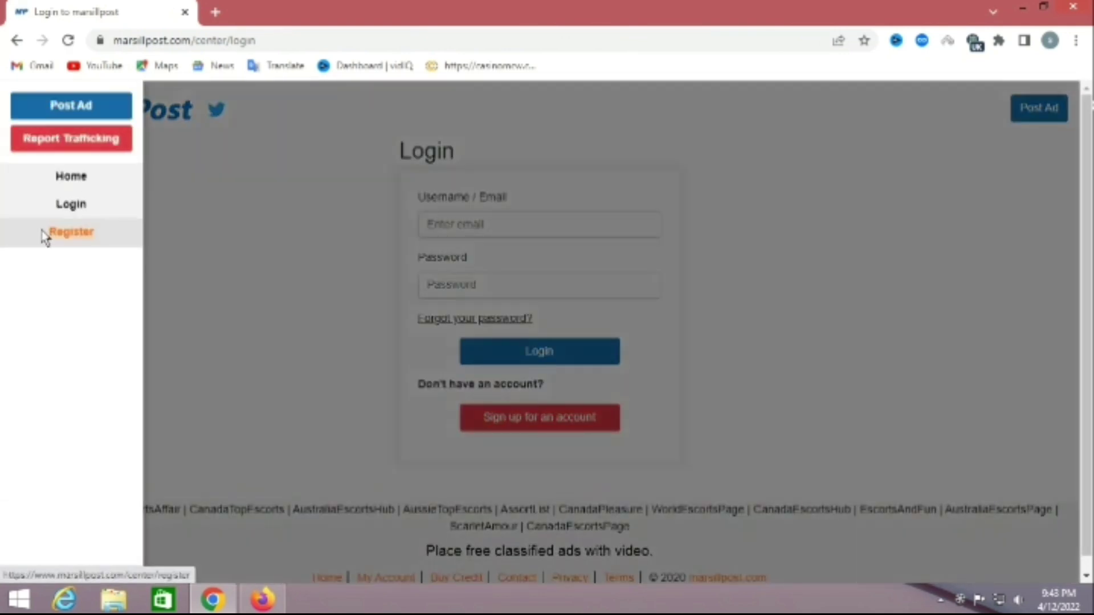
click(618, 225)
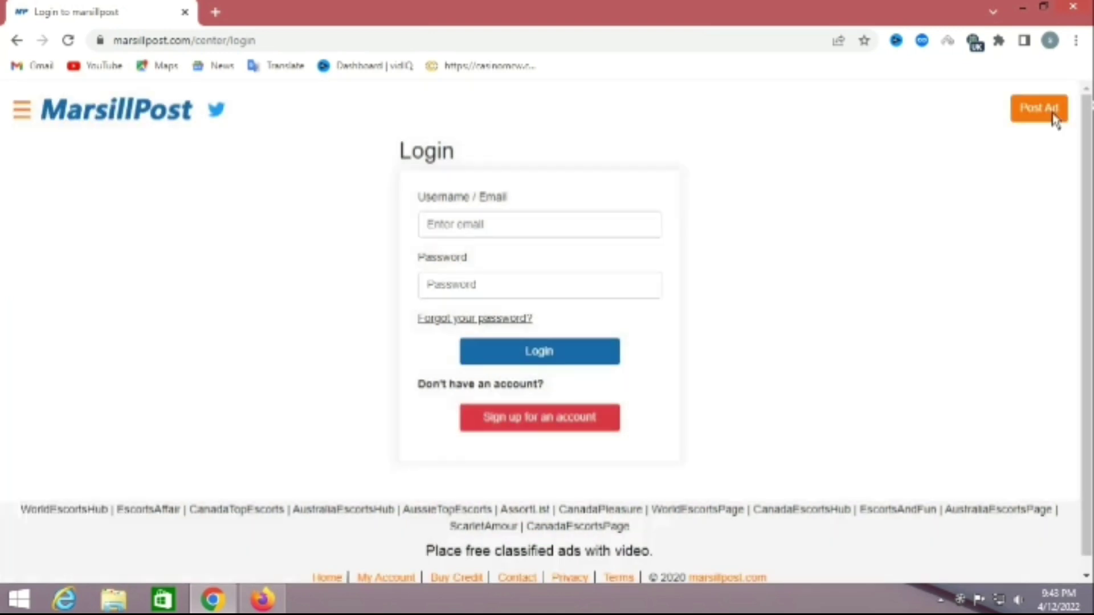
click(22, 114)
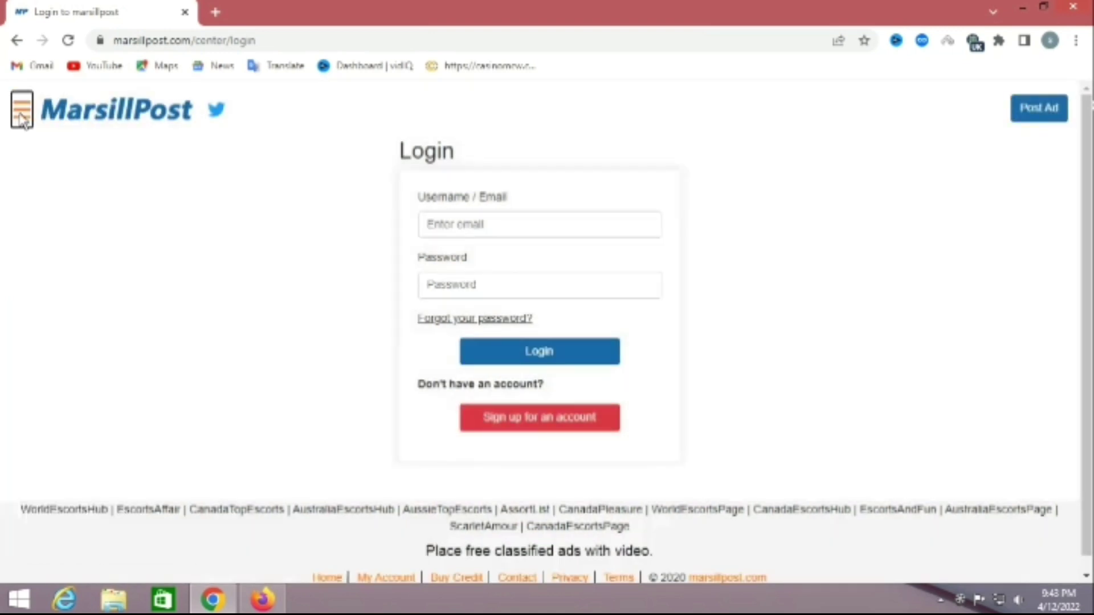
click(49, 237)
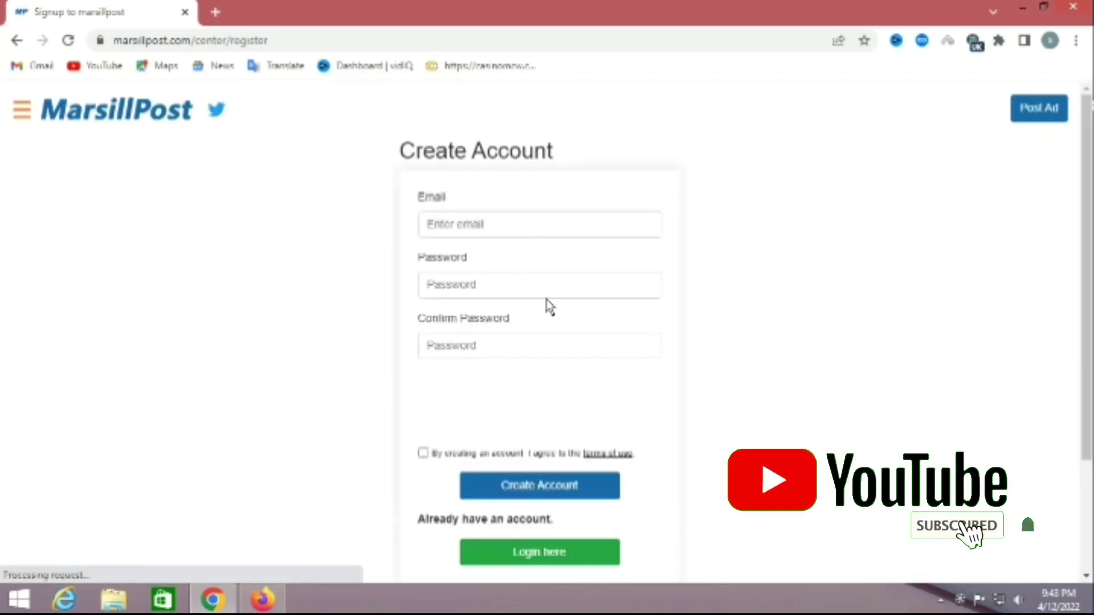
scroll(548, 309, down, 2)
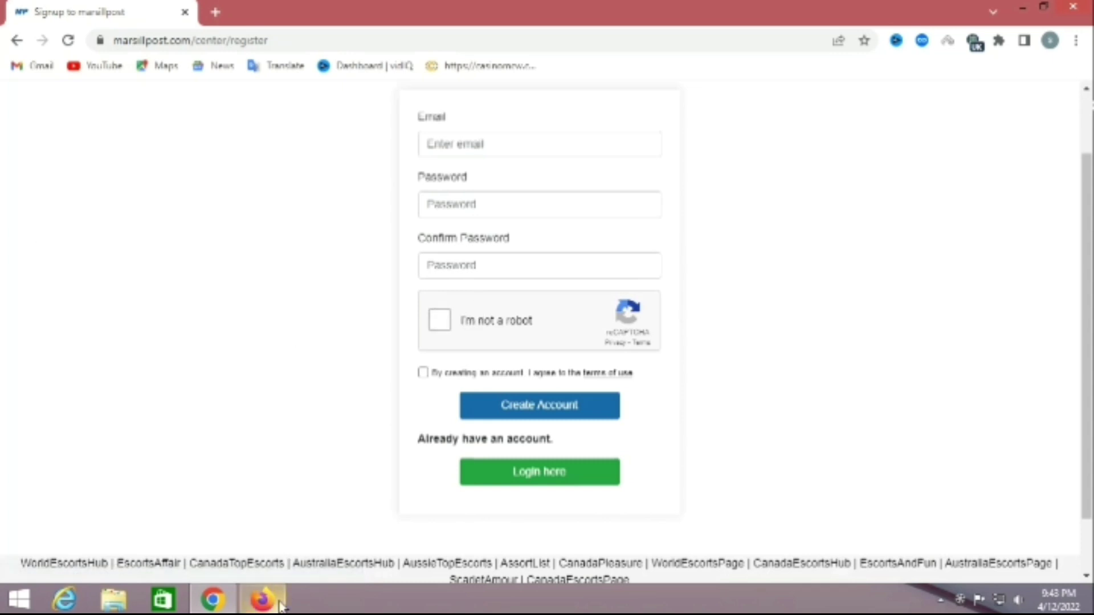
Copy the temporary email address from Temp Mail in Firefox and paste it as the email in the MarsillPost registration form in Chrome
click(262, 599)
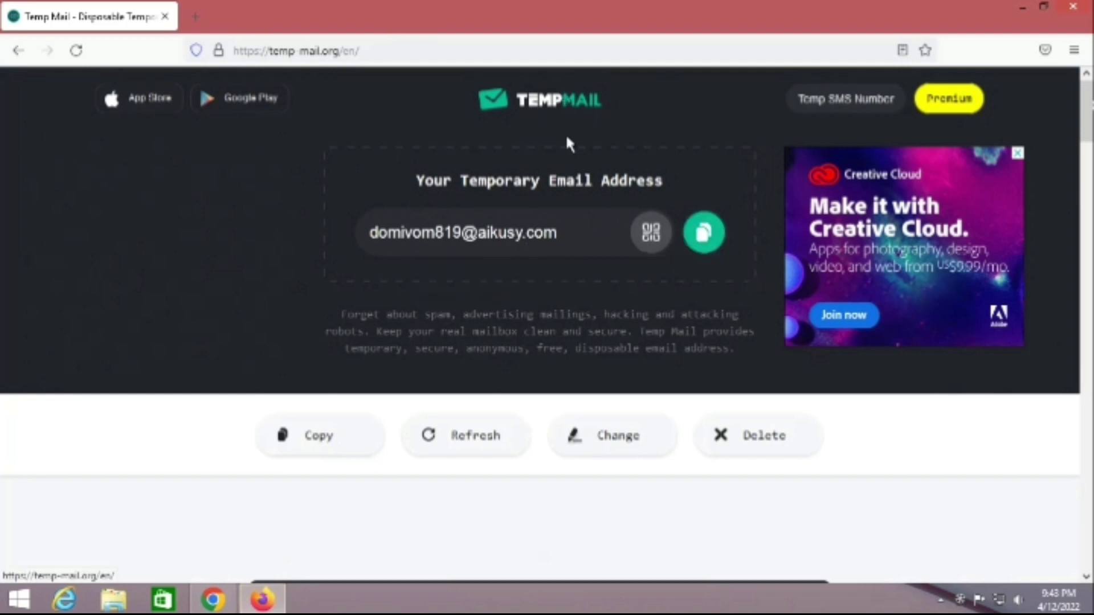
click(451, 435)
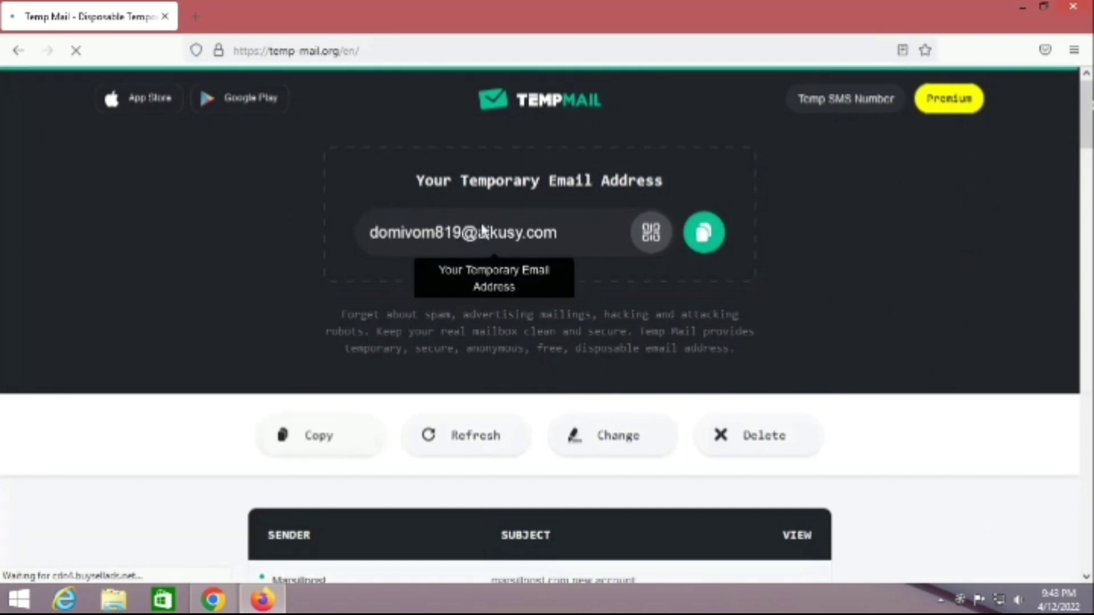
click(703, 232)
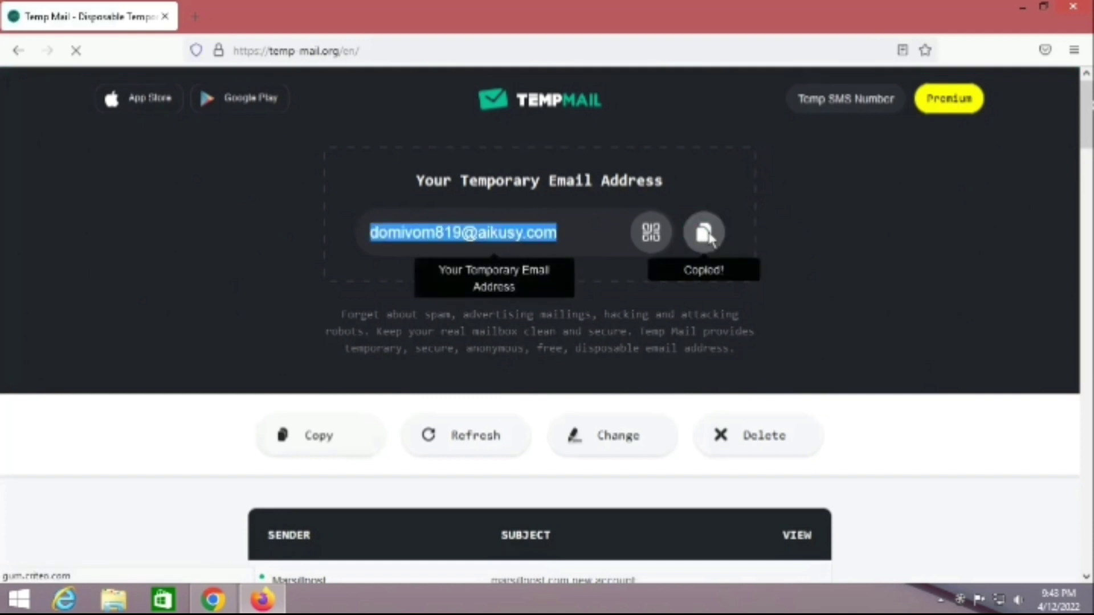
click(200, 607)
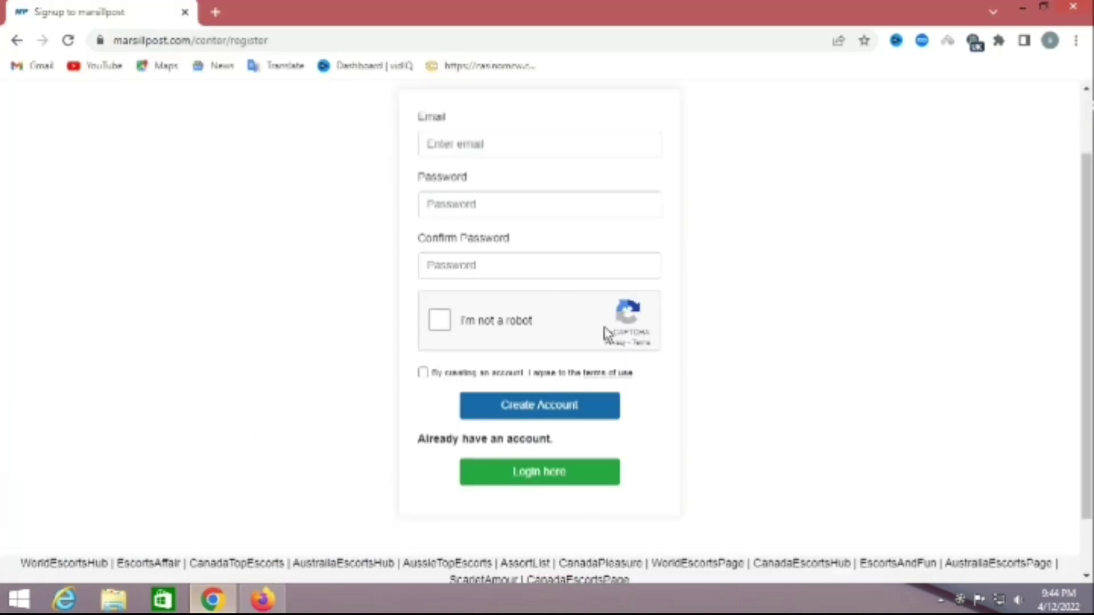
right_click(493, 150)
click(512, 242)
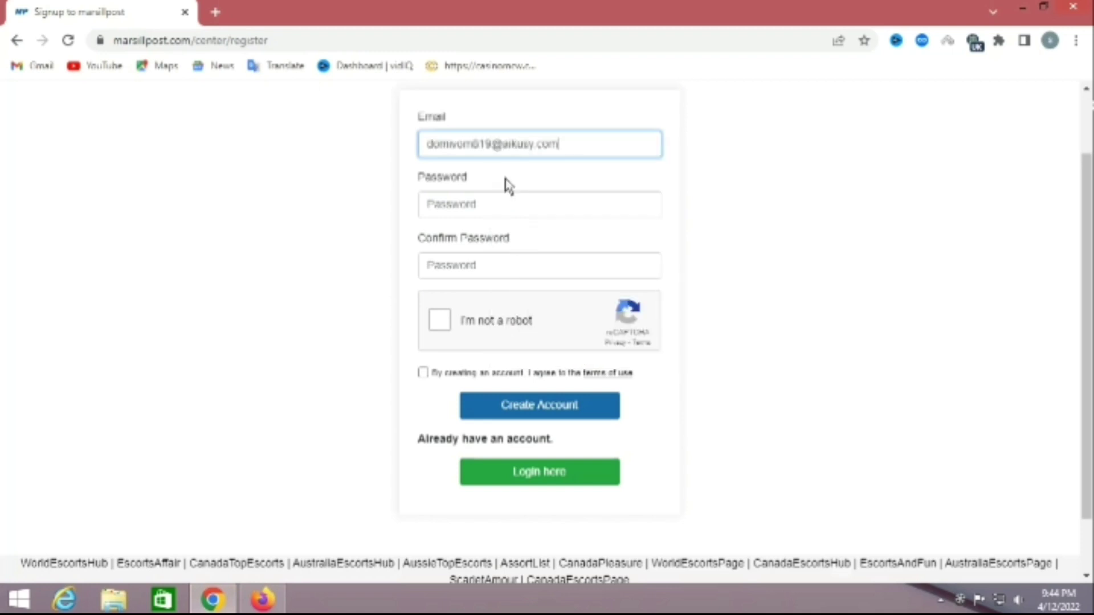
Paste the account password into both the Password and Confirm Password fields of the registration form
right_click(463, 213)
click(499, 304)
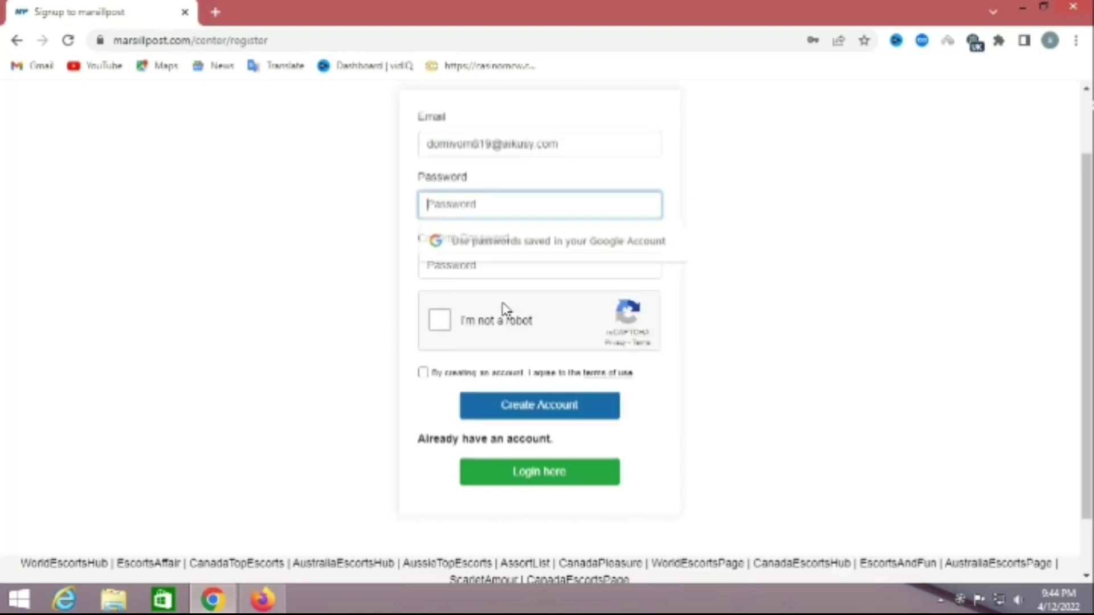
scroll(579, 156, up, 2)
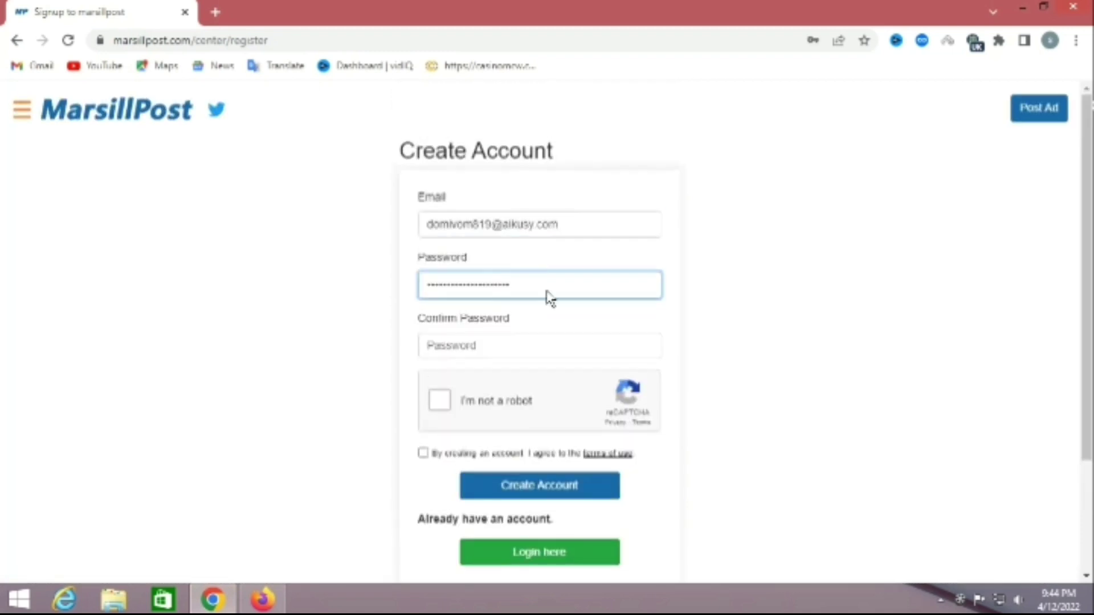
right_click(518, 352)
click(525, 463)
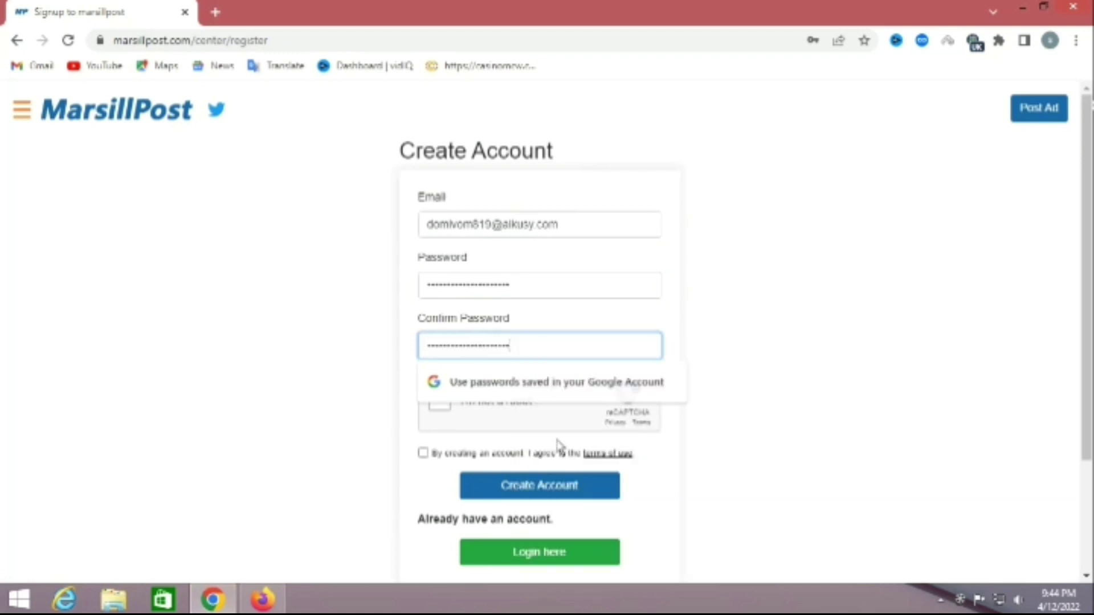
Complete the reCAPTCHA check, agree to the terms of use, and try to create the account
scroll(445, 328, down, 2)
click(436, 325)
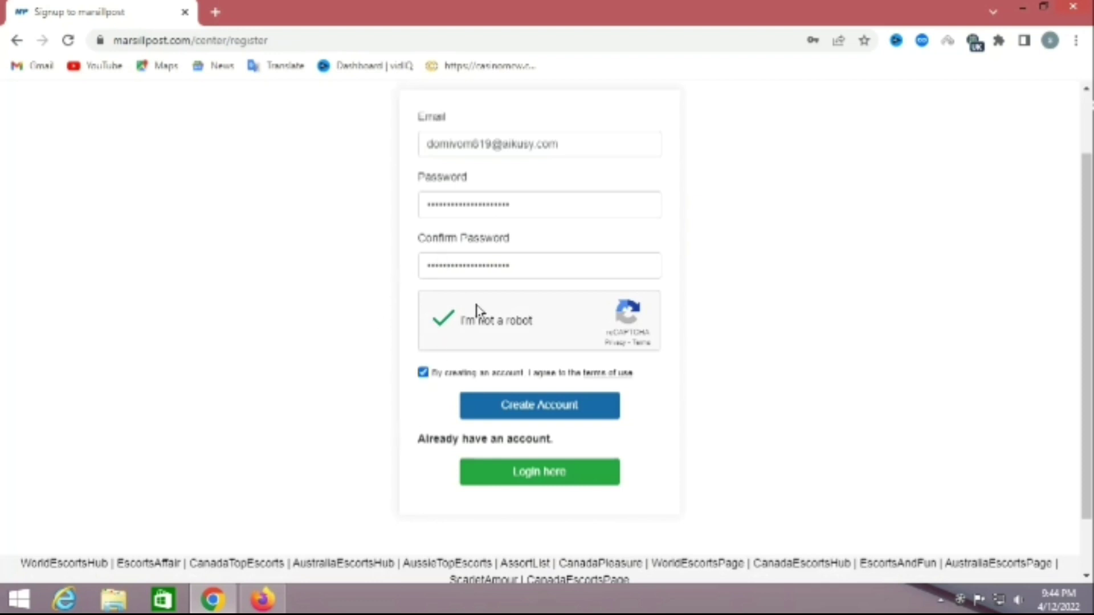
scroll(498, 232, up, 2)
scroll(733, 342, down, 3)
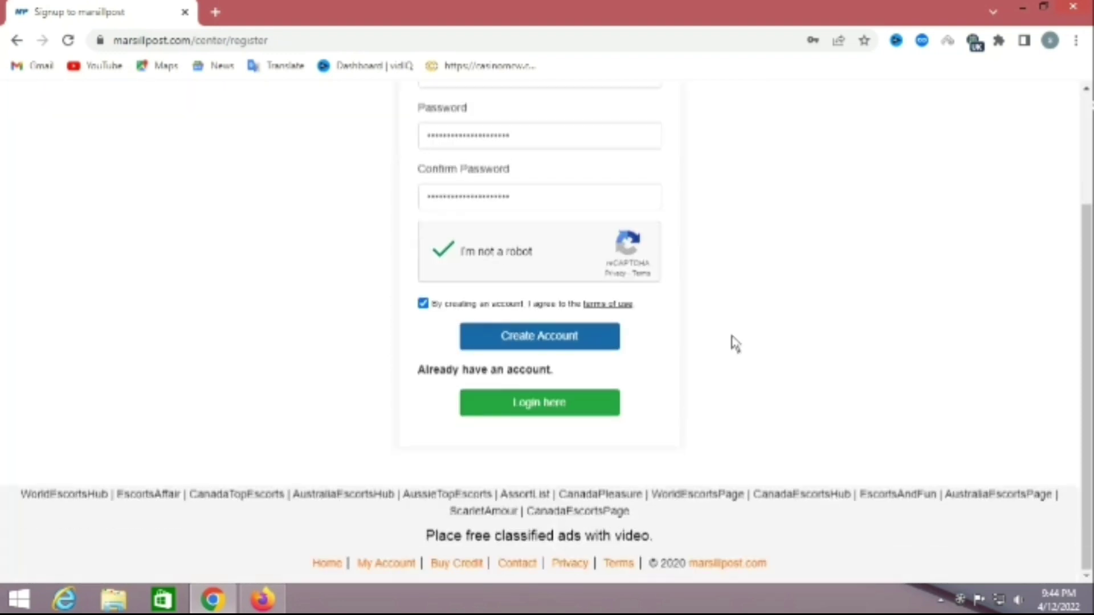
click(525, 340)
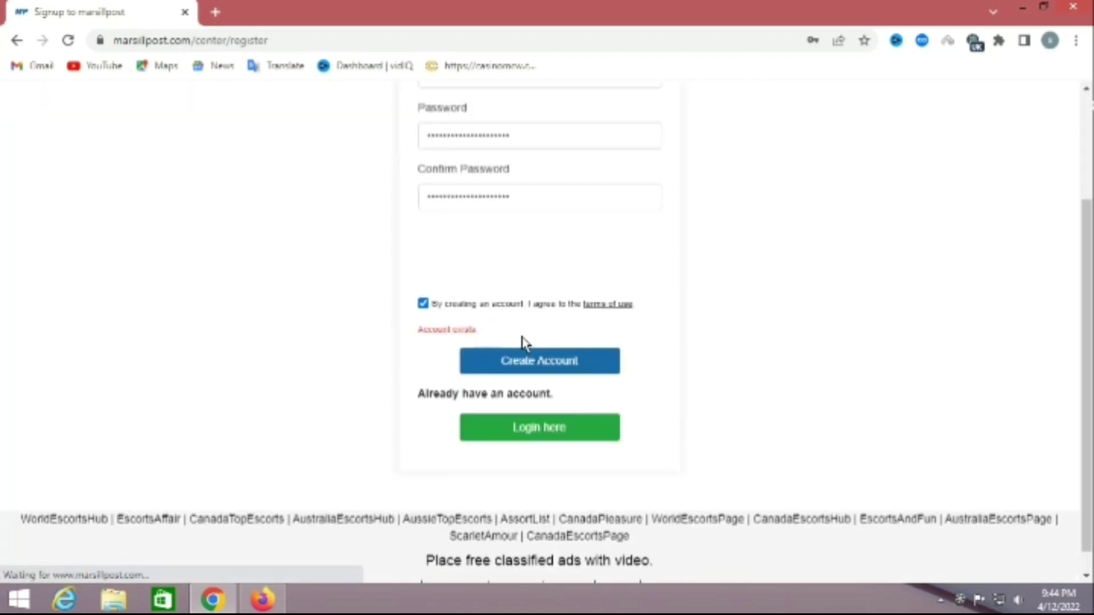
Repeat the reCAPTCHA check and try to submit the registration again with the same details
scroll(733, 332, up, 3)
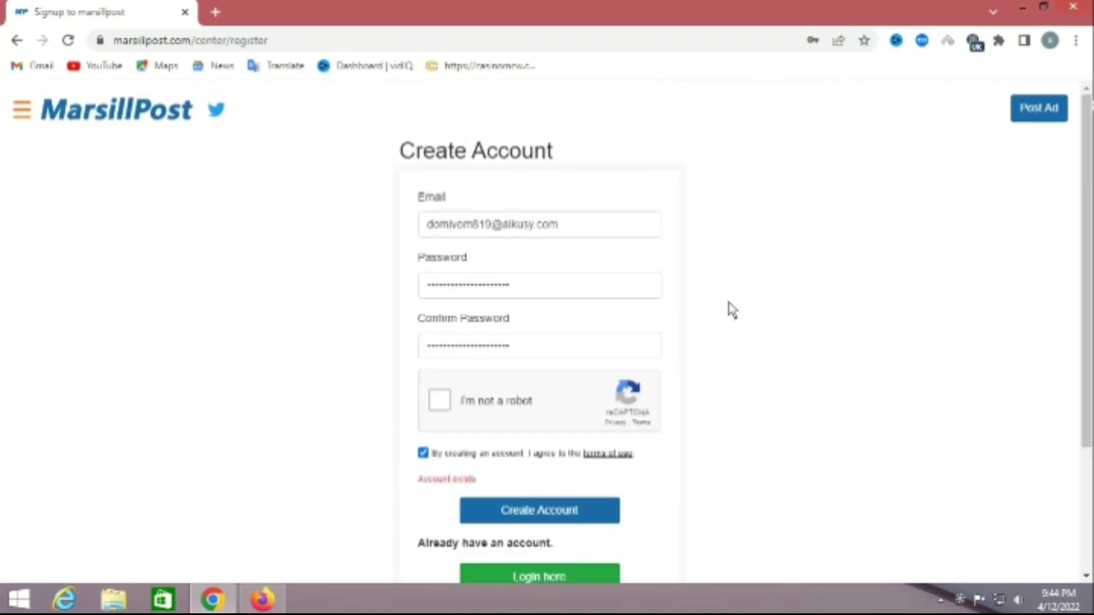
click(437, 405)
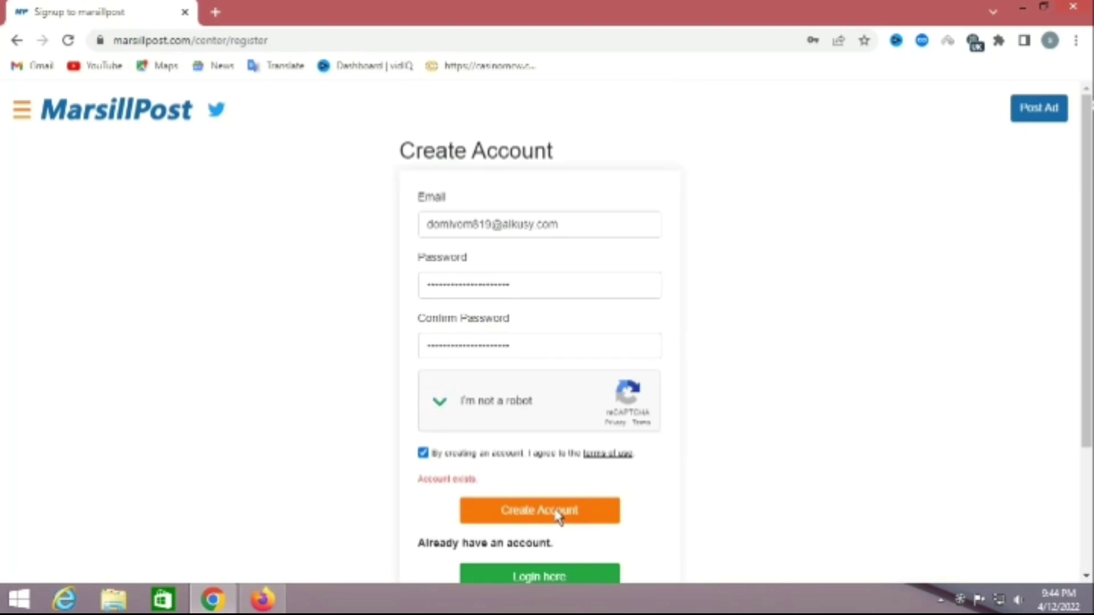
click(557, 517)
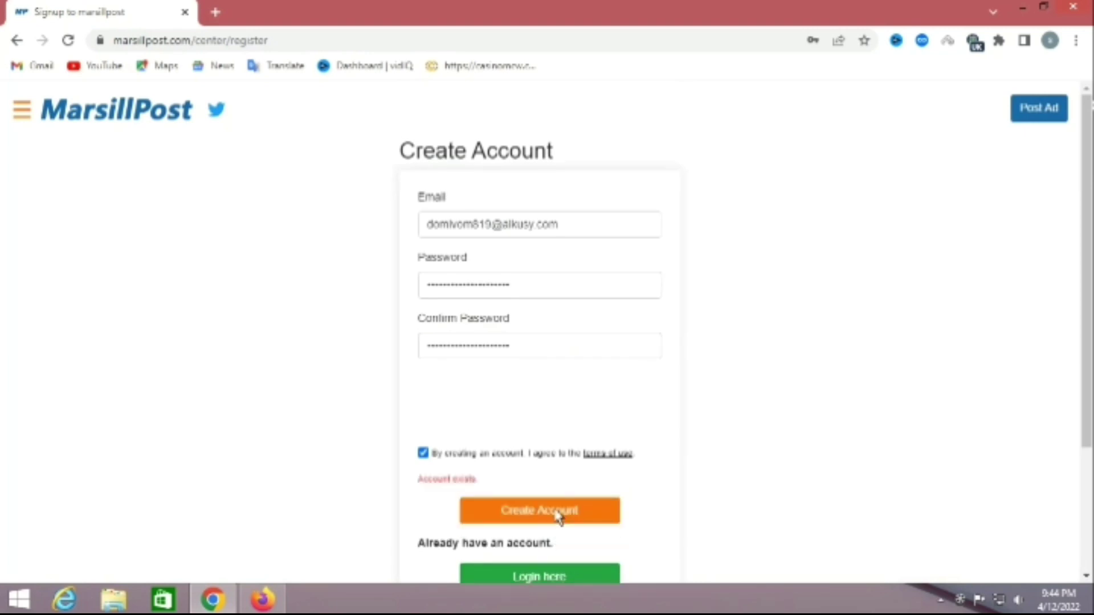
Switch to Temp Mail in Firefox, look over the inbox, reload the page, and copy the temporary email address again
click(278, 602)
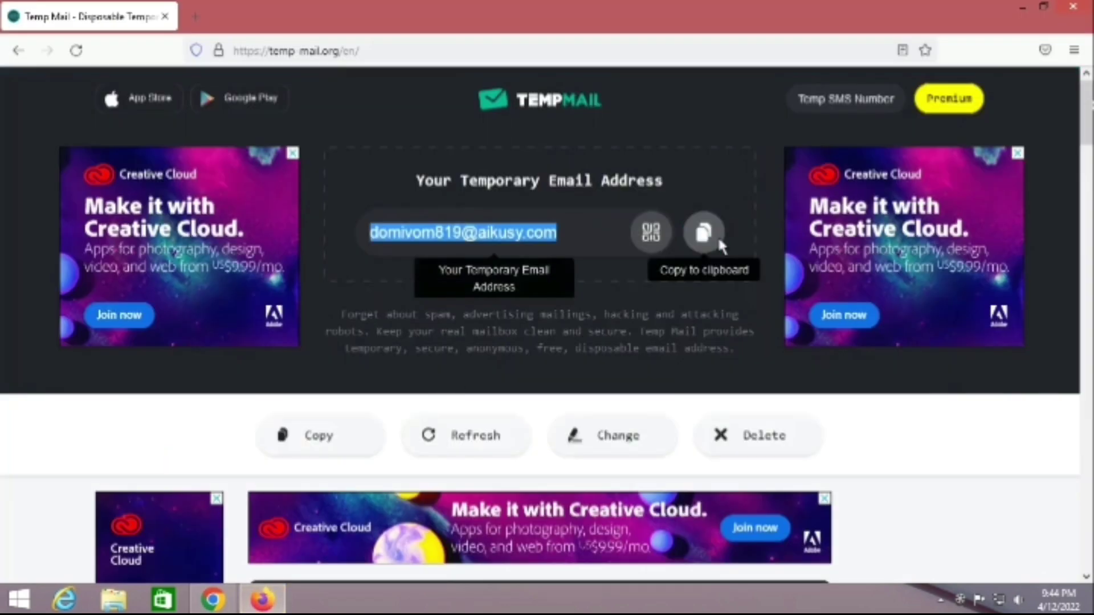
scroll(532, 342, down, 2)
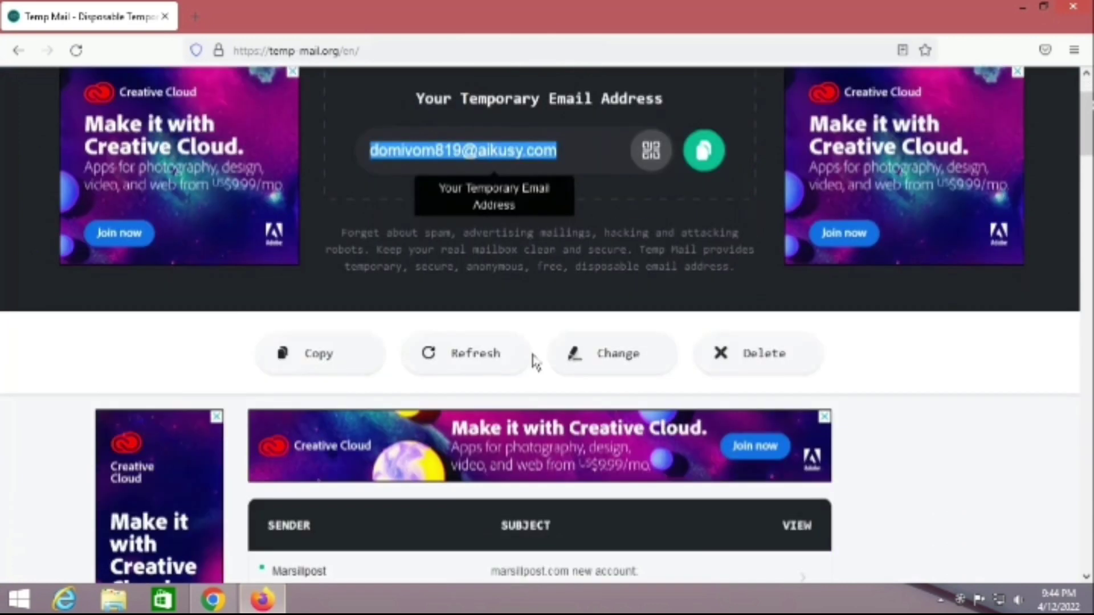
scroll(507, 195, up, 2)
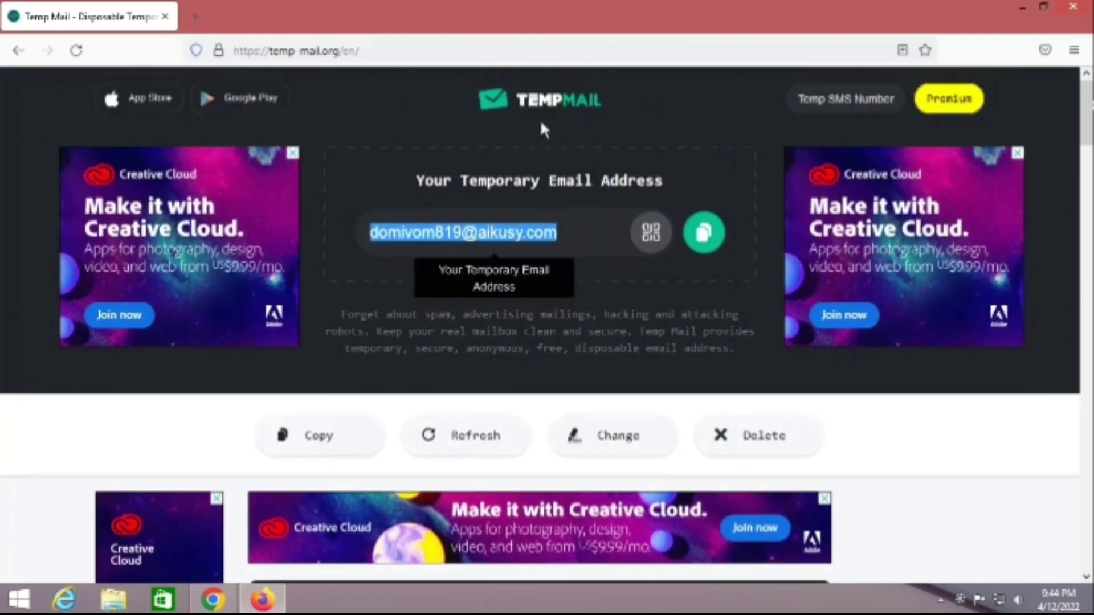
click(78, 51)
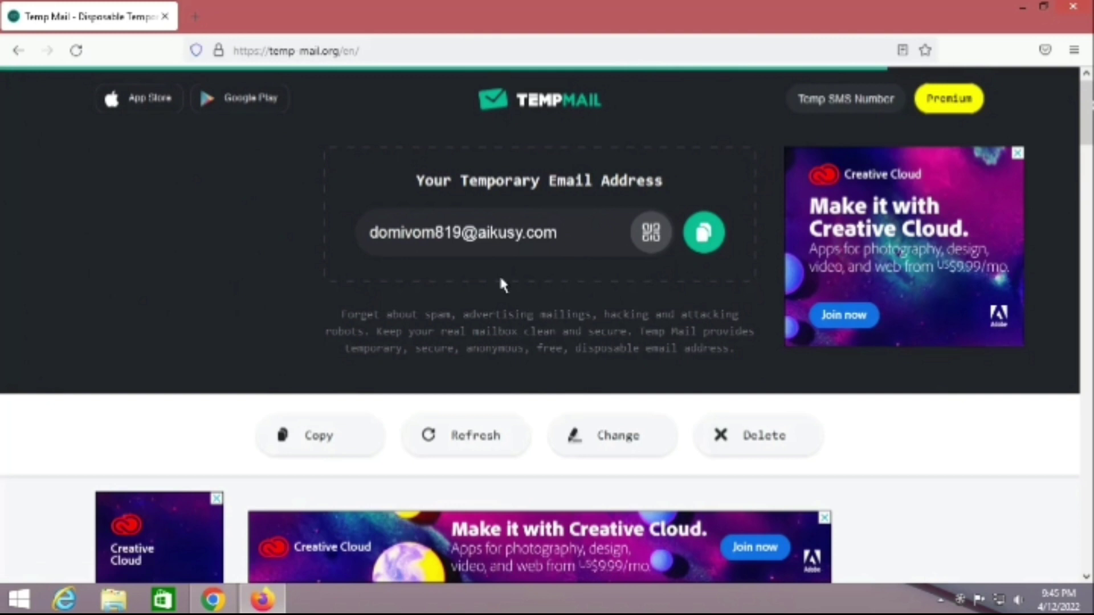
click(703, 234)
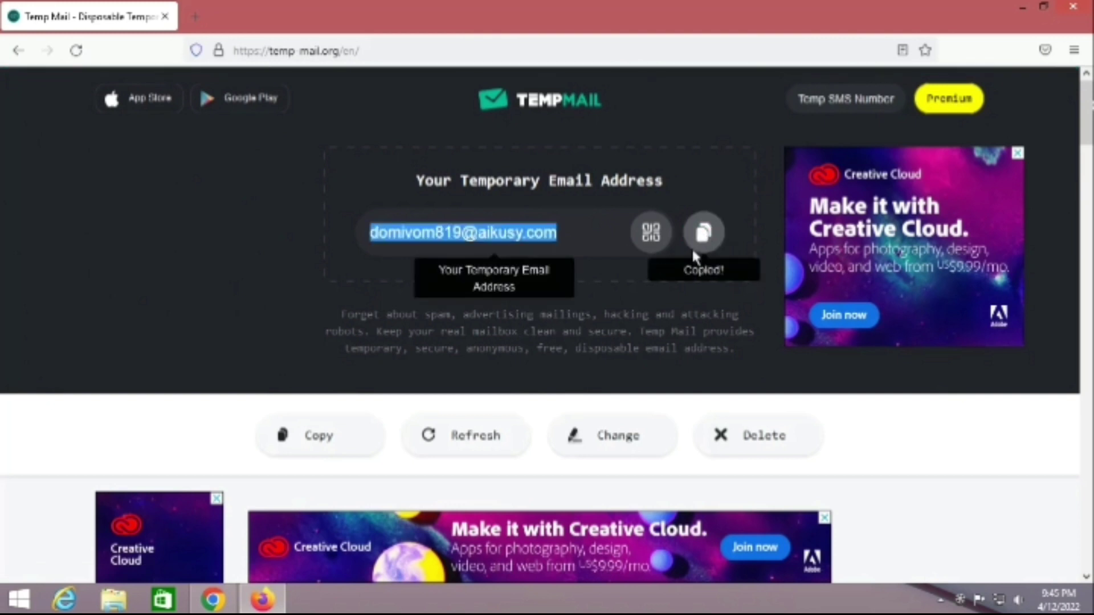
Return to the MarsillPost registration form in Chrome and replace the email with the newly copied address
click(212, 601)
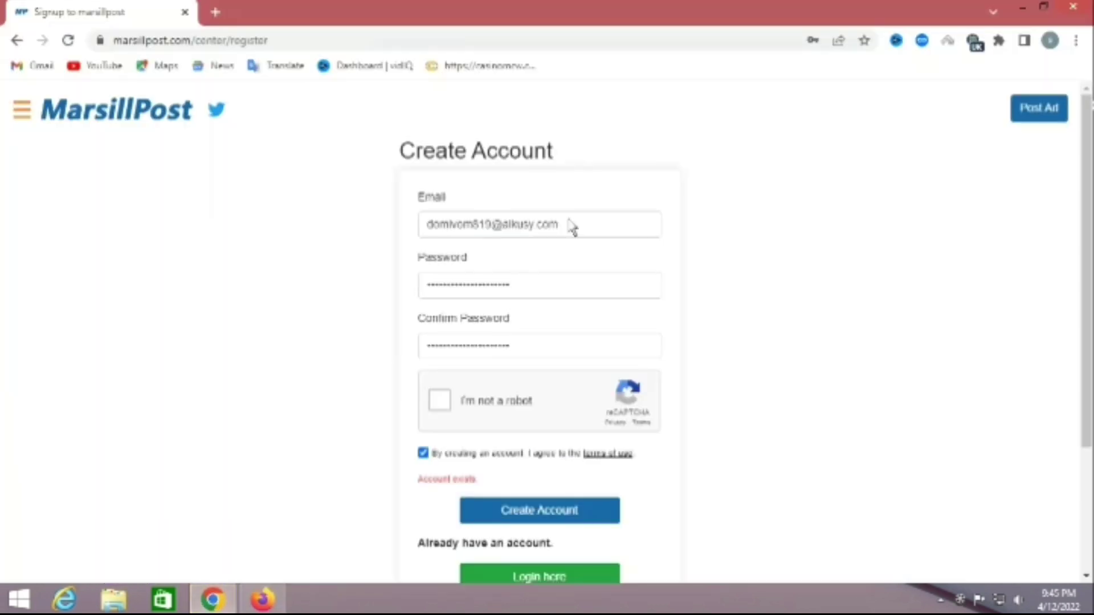
drag(585, 232, 176, 240)
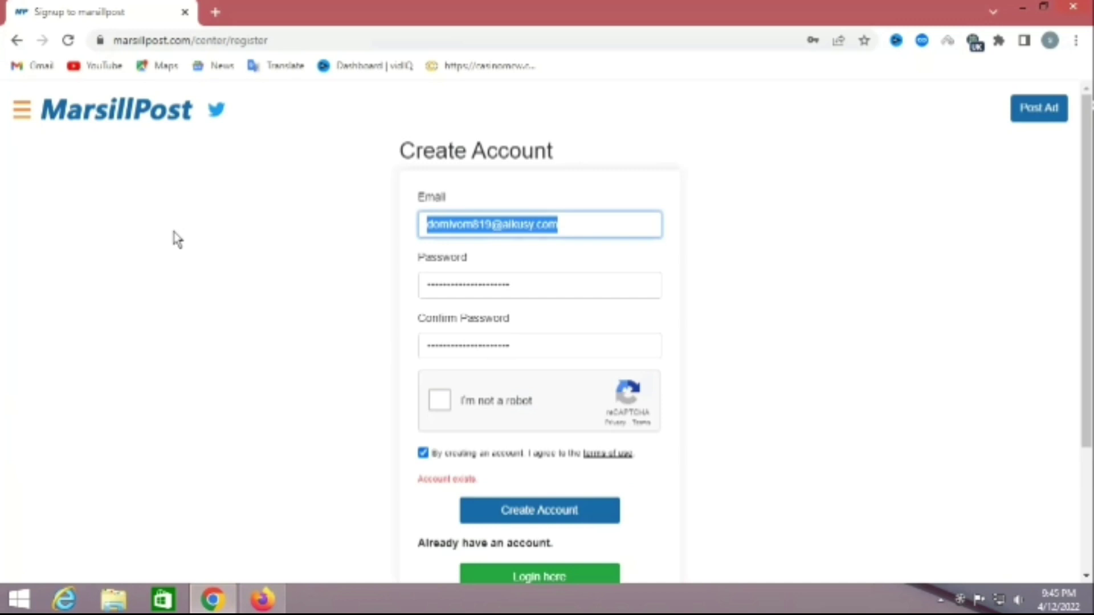
key(ctrl+v)
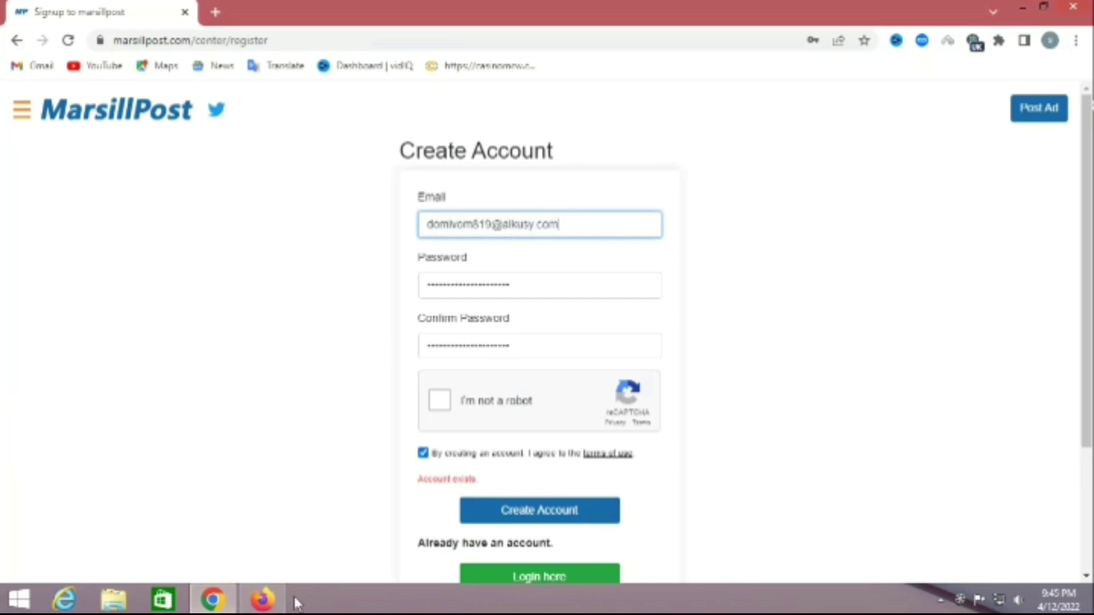
Switch back to Firefox, open a new tab, and close the Temp Mail tab
click(261, 600)
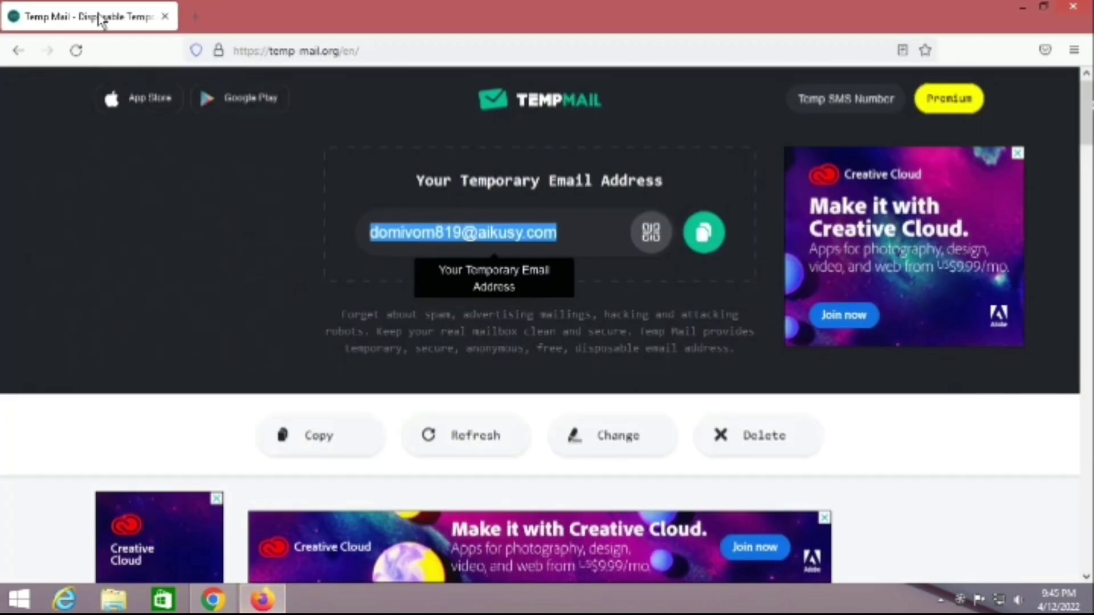
click(195, 17)
click(164, 16)
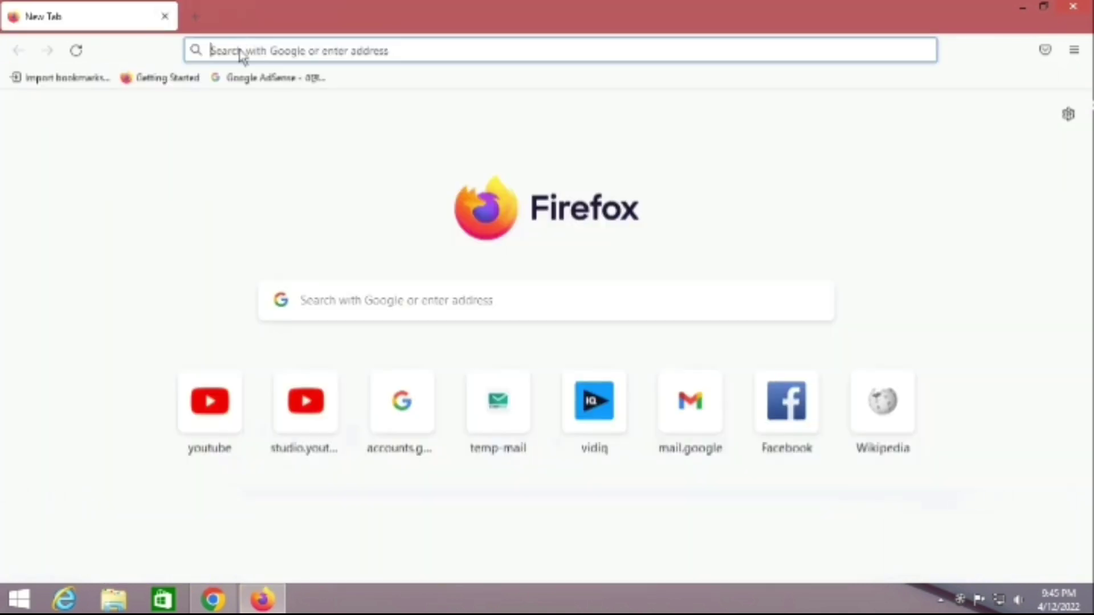
click(240, 56)
text(tamj)
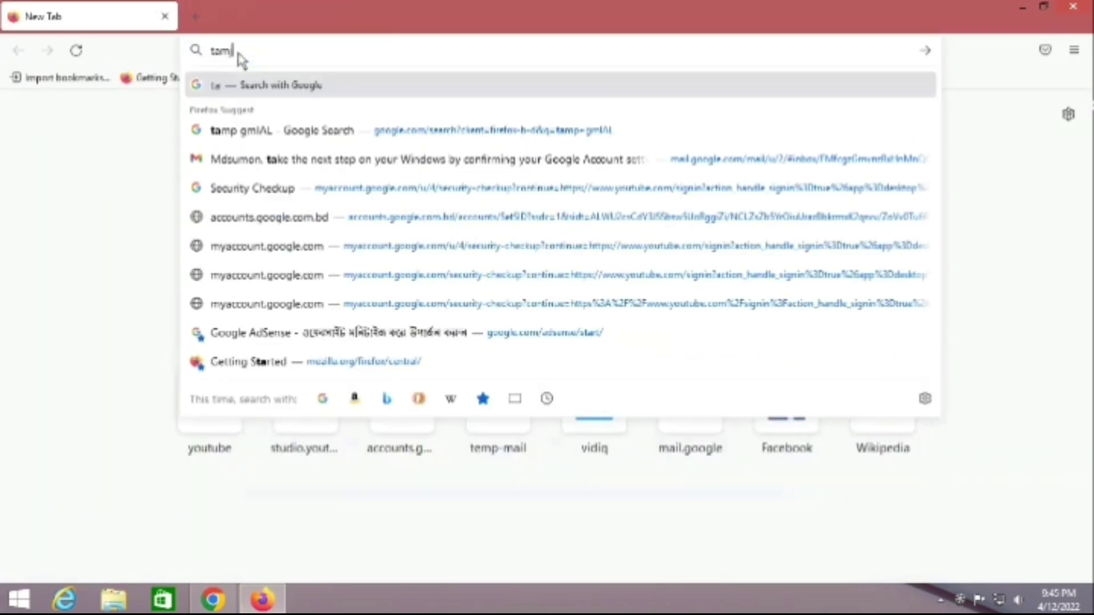
key(BackSpace)
key(BackSpace)
key(BackSpace)
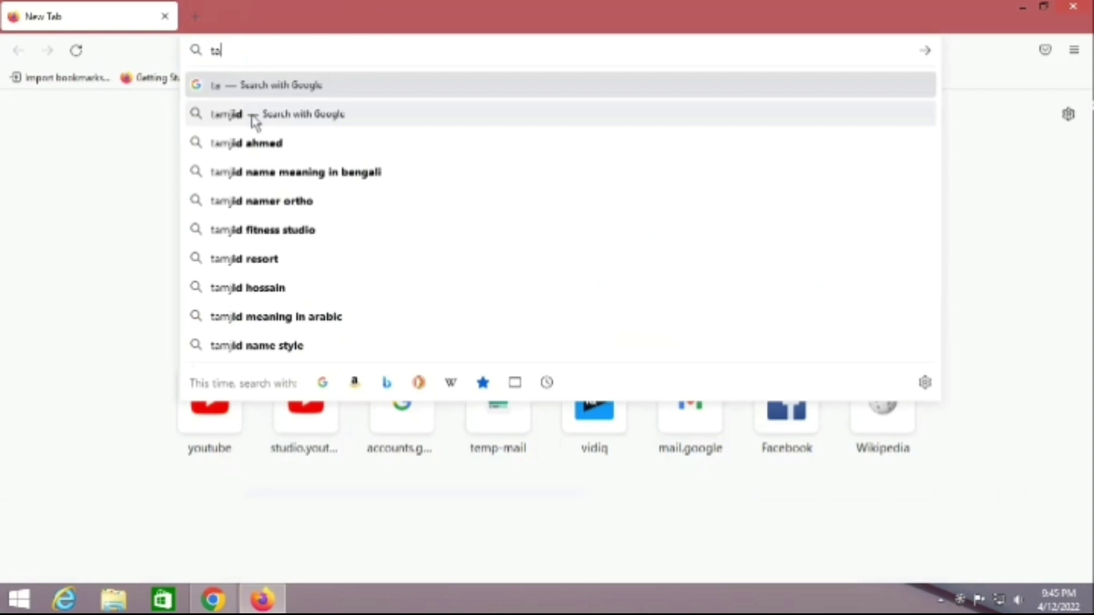
text(tamp[)
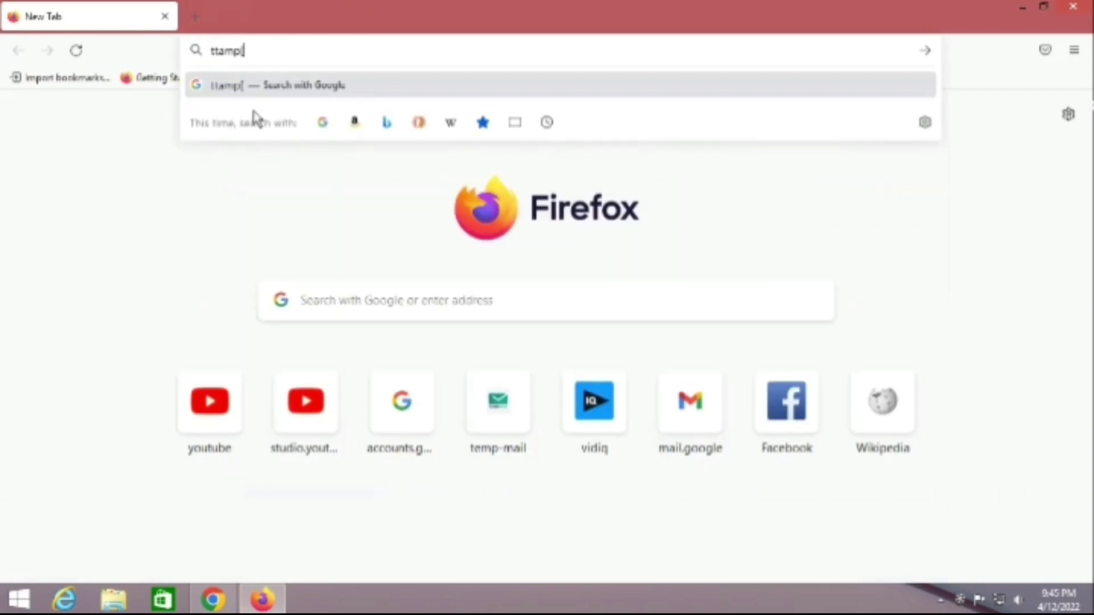
key(BackSpace)
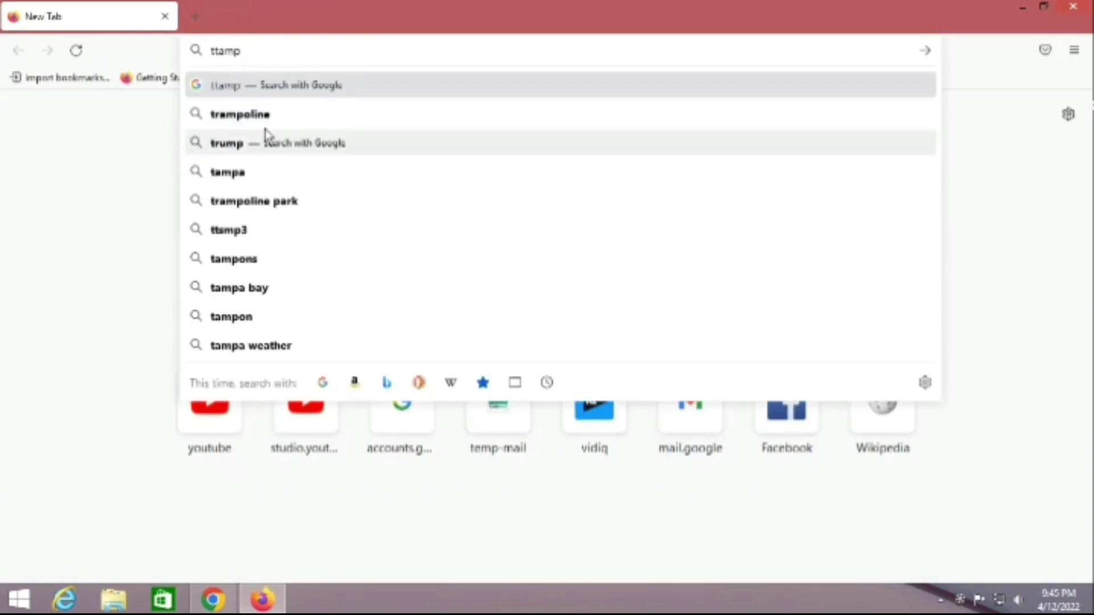
key(BackSpace)
key(BackSpace)
key(BackSpace)
key(BackSpace)
key(BackSpace)
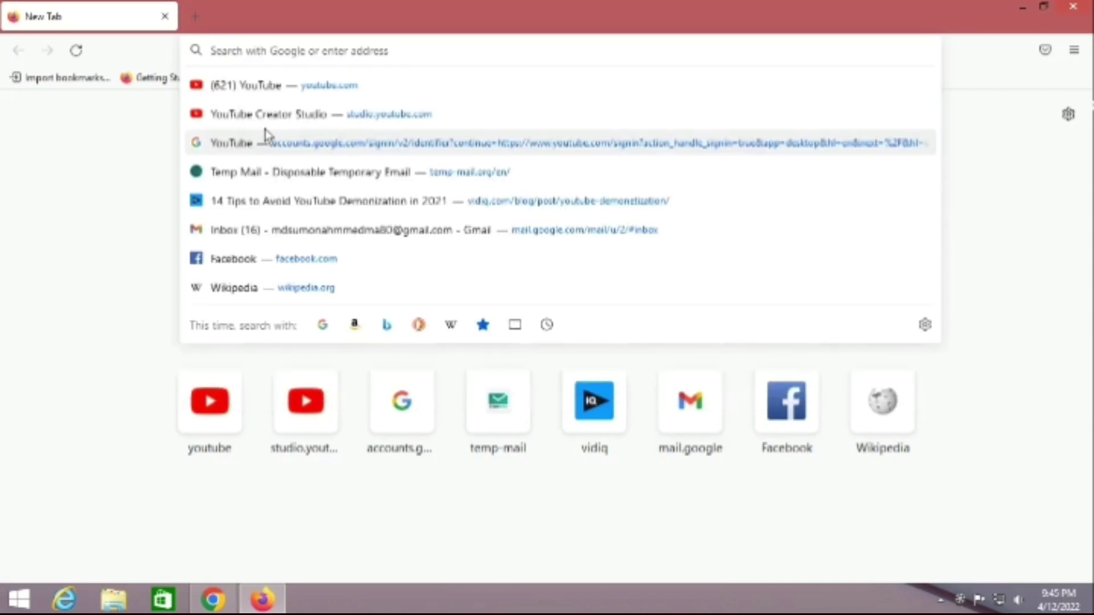
Search Google for temp mail and open the Temp Mail website from the results
text(TAMP)
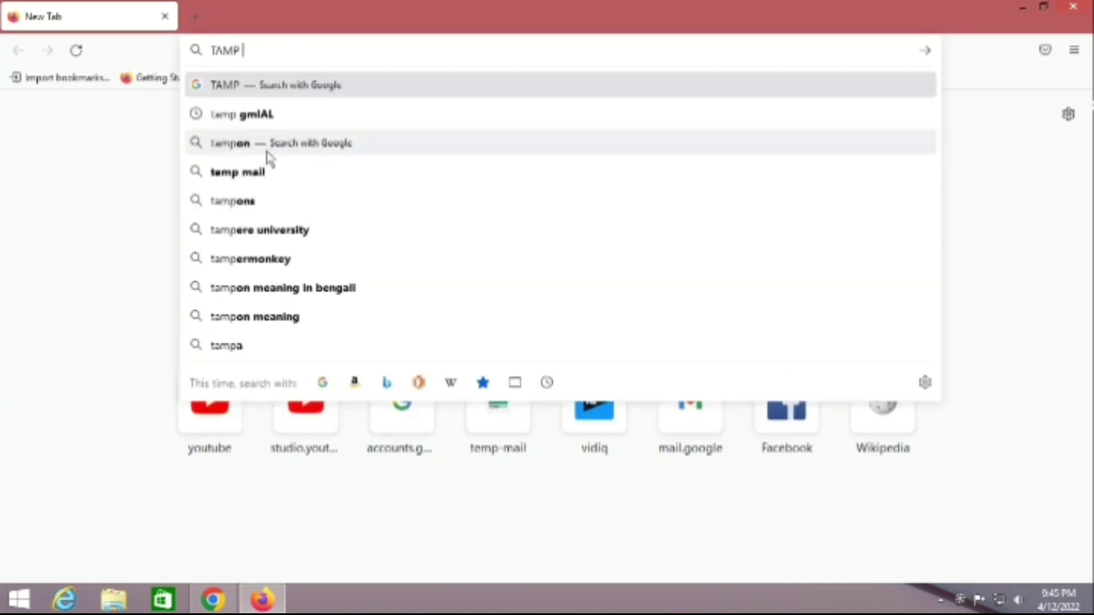
click(255, 172)
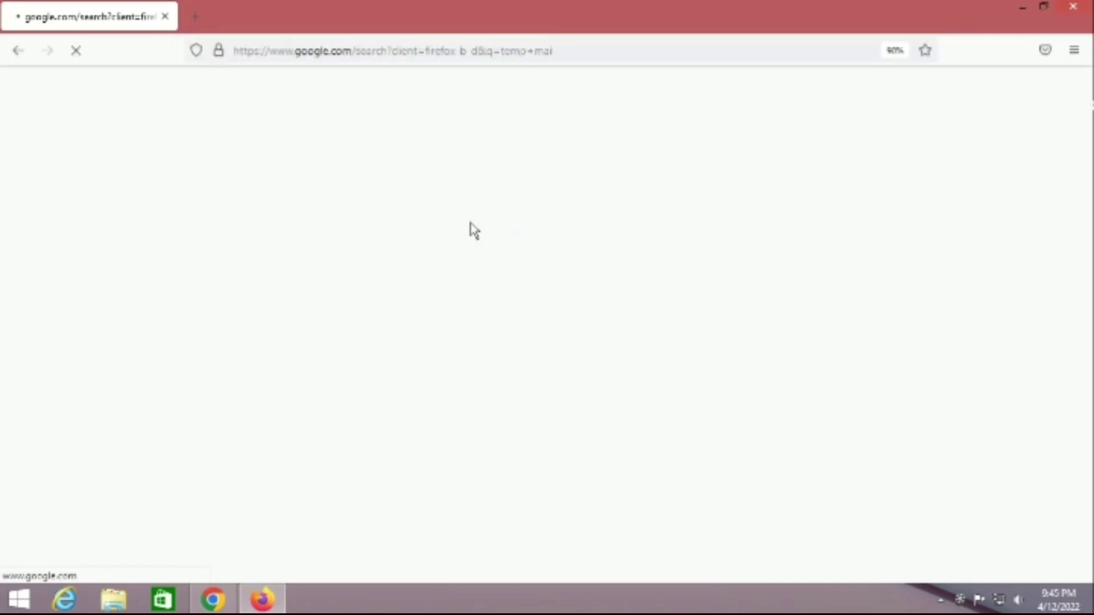
click(255, 226)
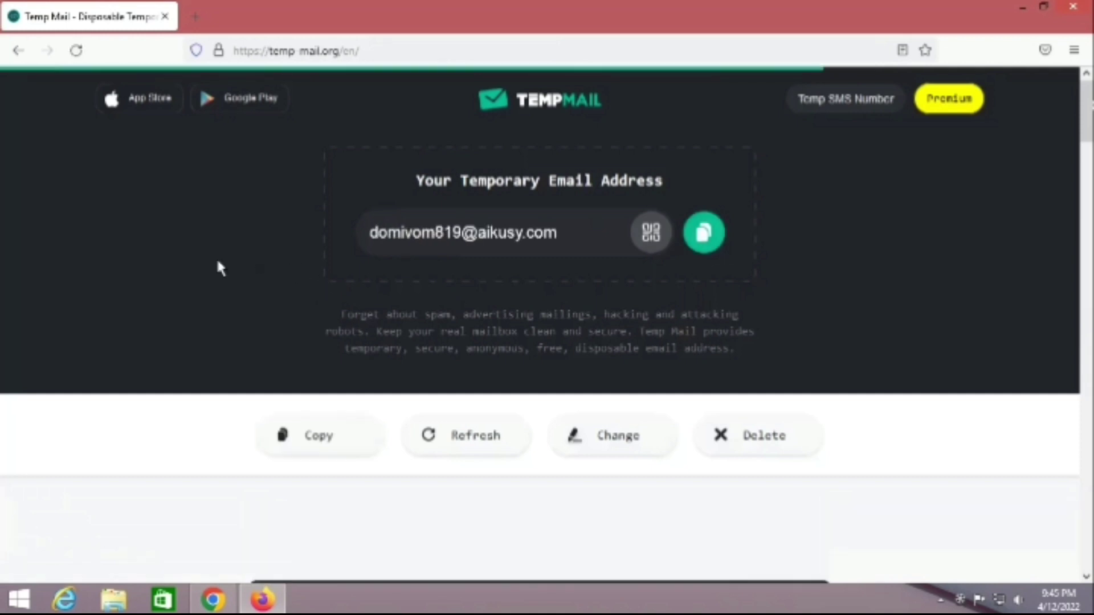
Copy the current temporary email address and look at the inbox below it
click(714, 232)
scroll(635, 289, down, 2)
scroll(631, 288, up, 1)
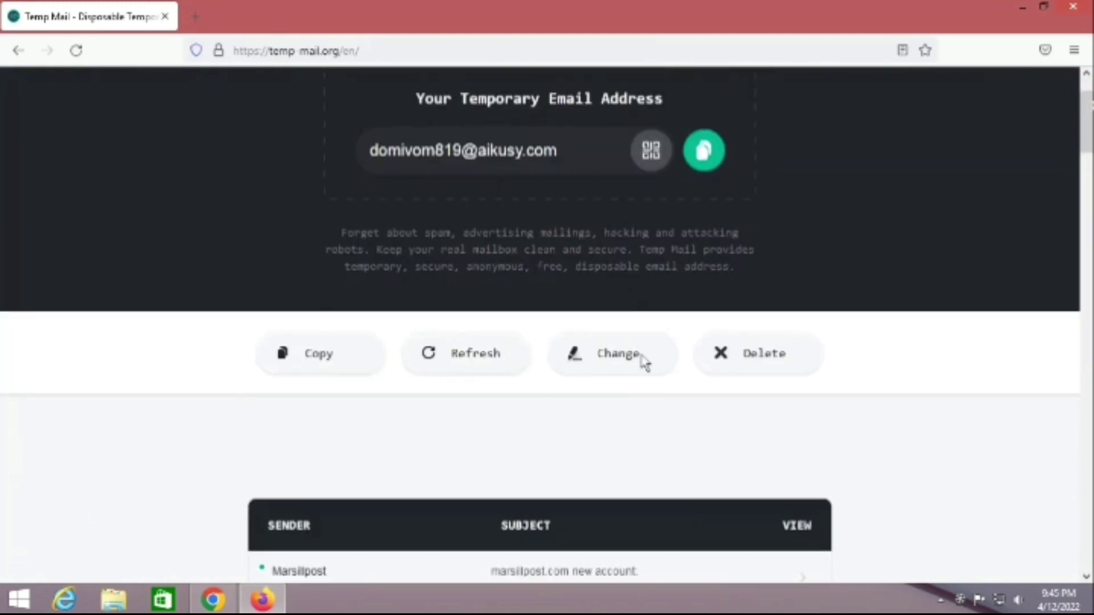
scroll(643, 363, down, 3)
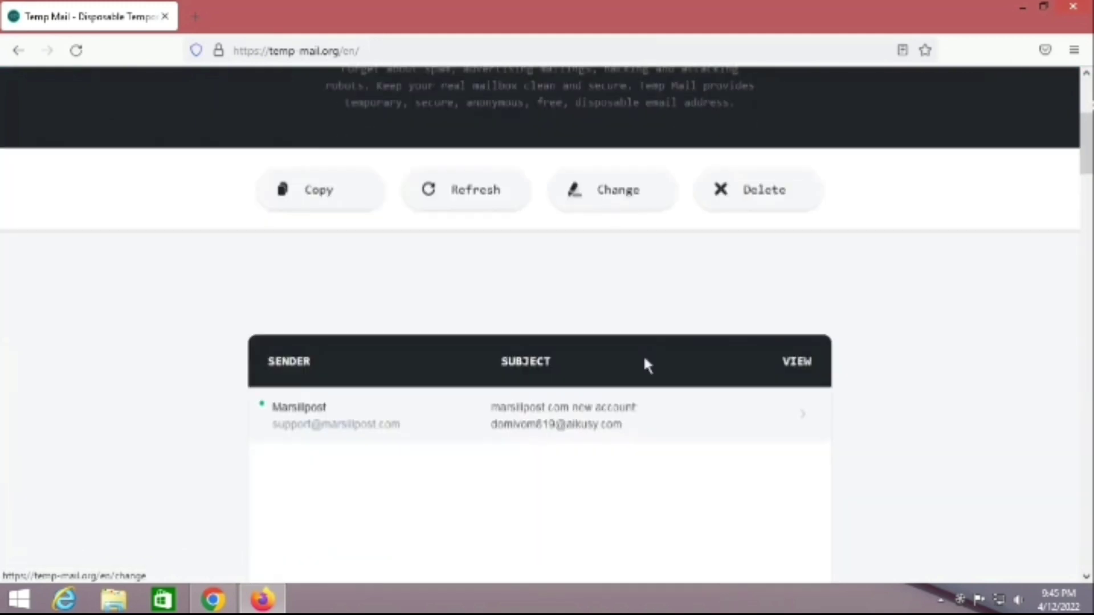
Open Temp Mail's page for changing the email address and look through its options
click(600, 189)
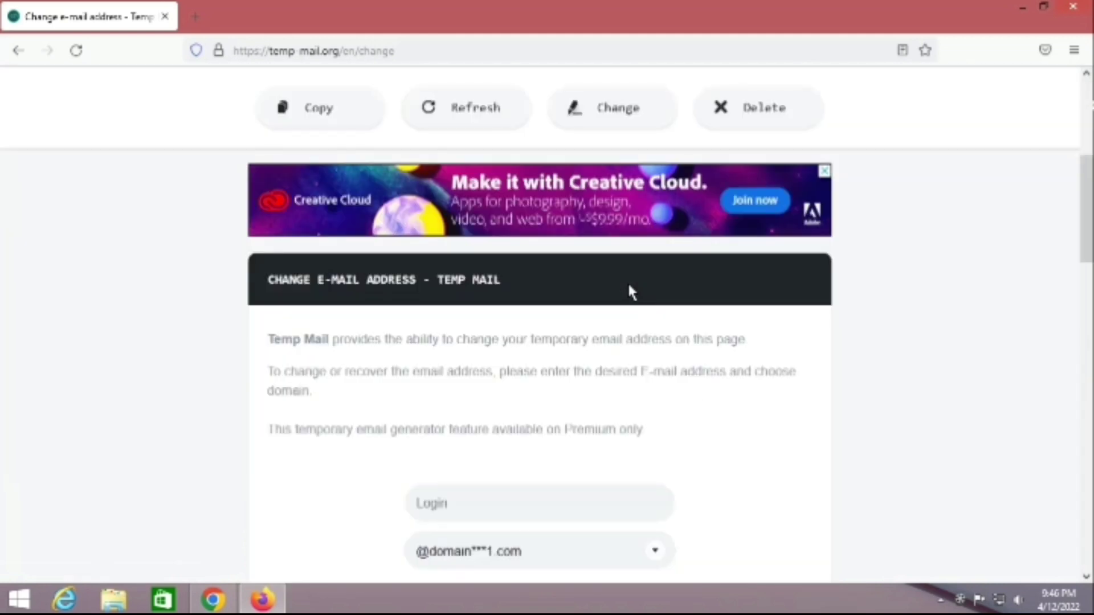
scroll(630, 292, down, 4)
scroll(654, 310, down, 5)
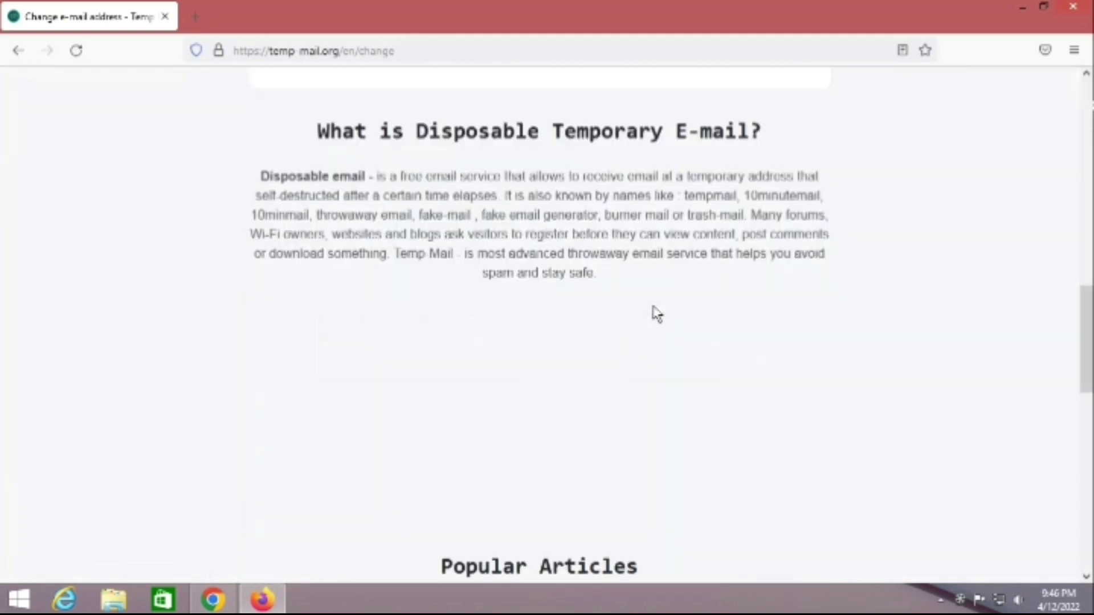
scroll(657, 314, up, 10)
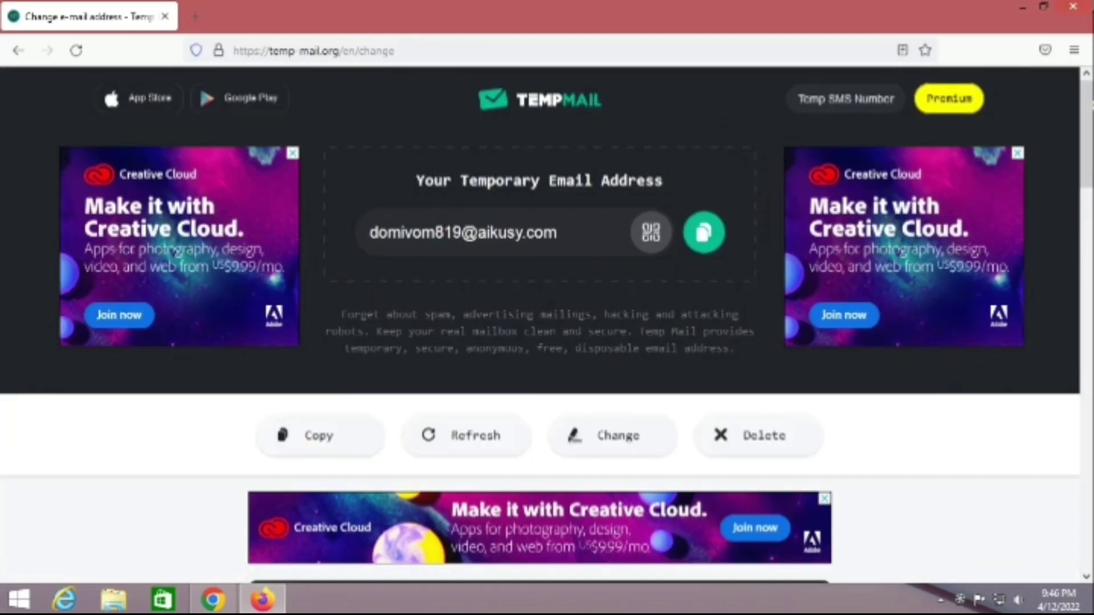
Restart Firefox, delete the current temporary address in Temp Mail, and copy the newly generated one
click(1085, 8)
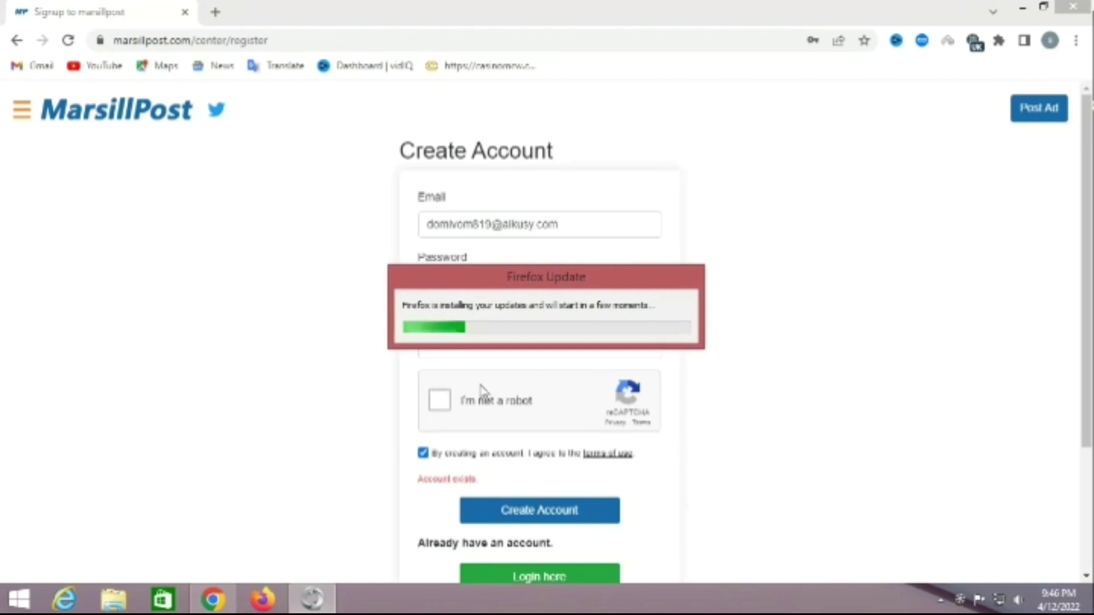
click(962, 603)
click(997, 547)
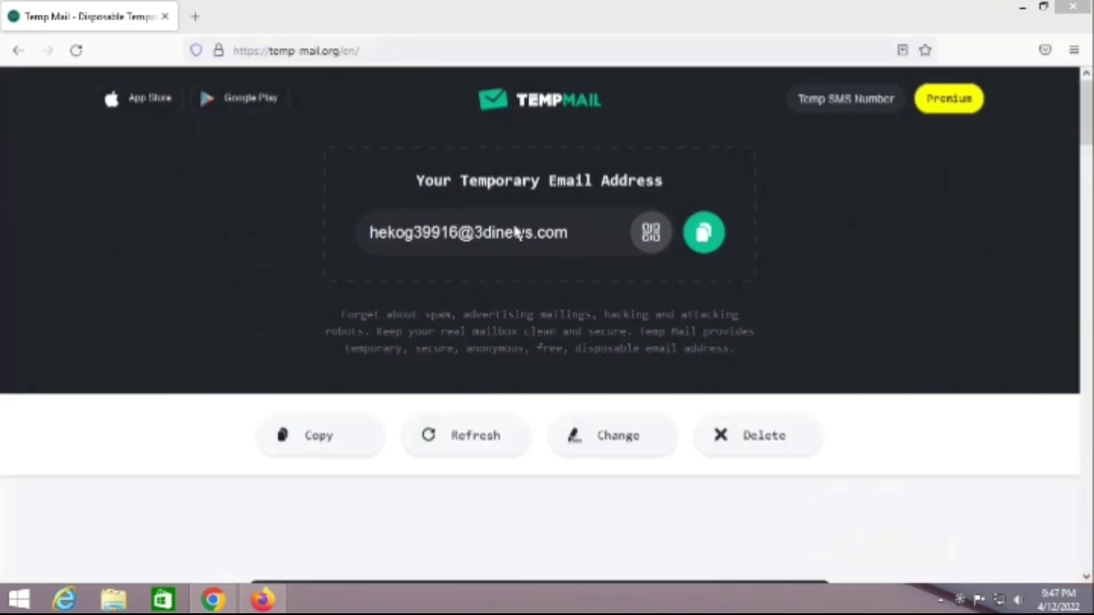
click(773, 436)
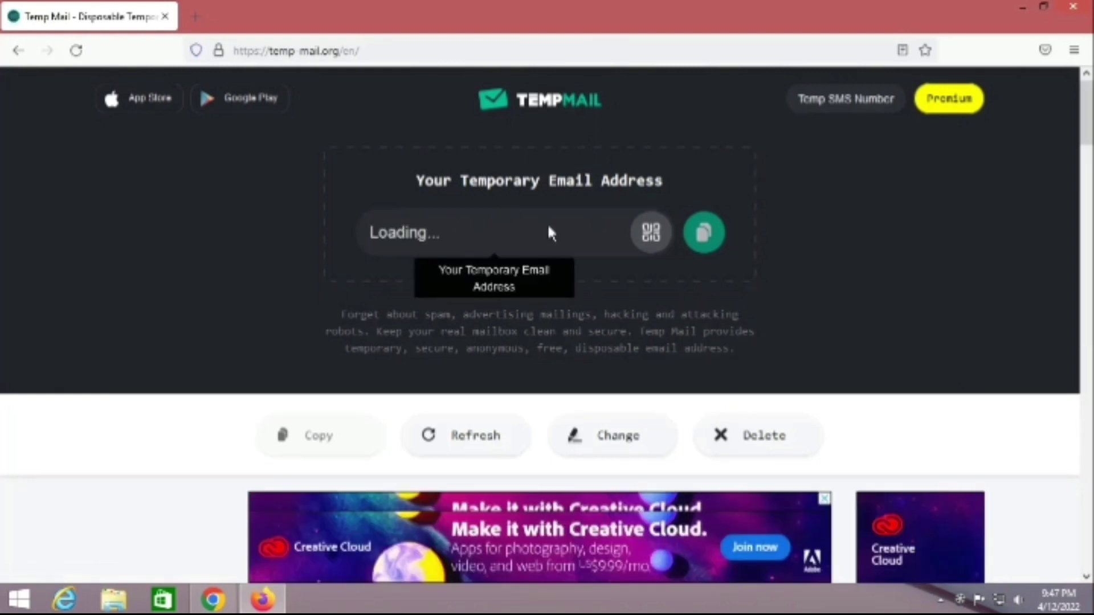
click(707, 228)
Switch to the MarsillPost form in Chrome, replace the email with the new temporary address, and paste the copied text into both password fields
click(212, 599)
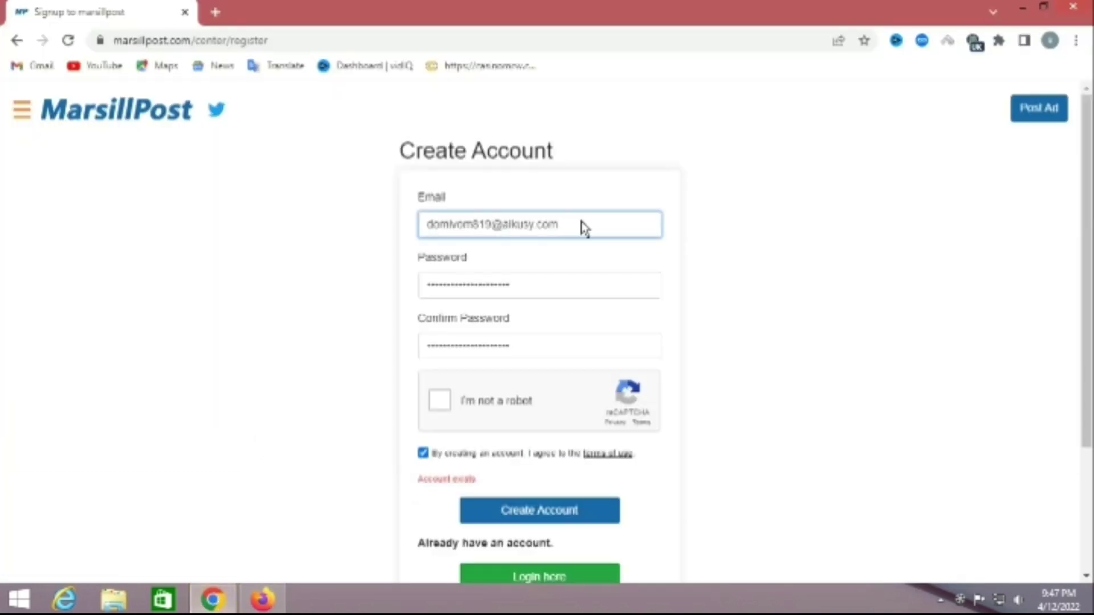
drag(584, 227, 368, 228)
key(ctrl+v)
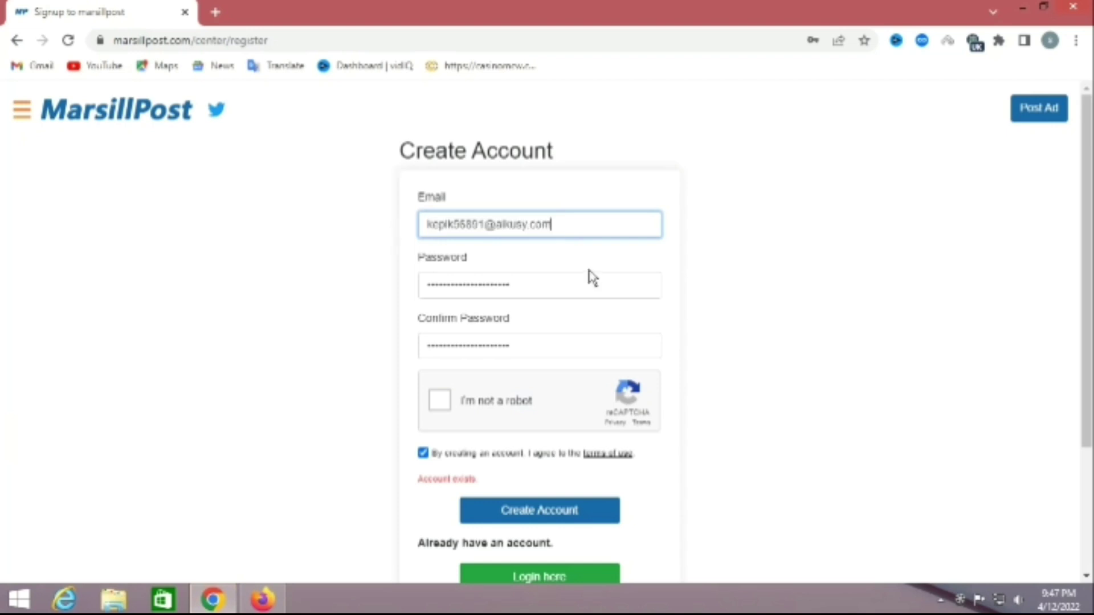
key(Tab)
key(ctrl+v)
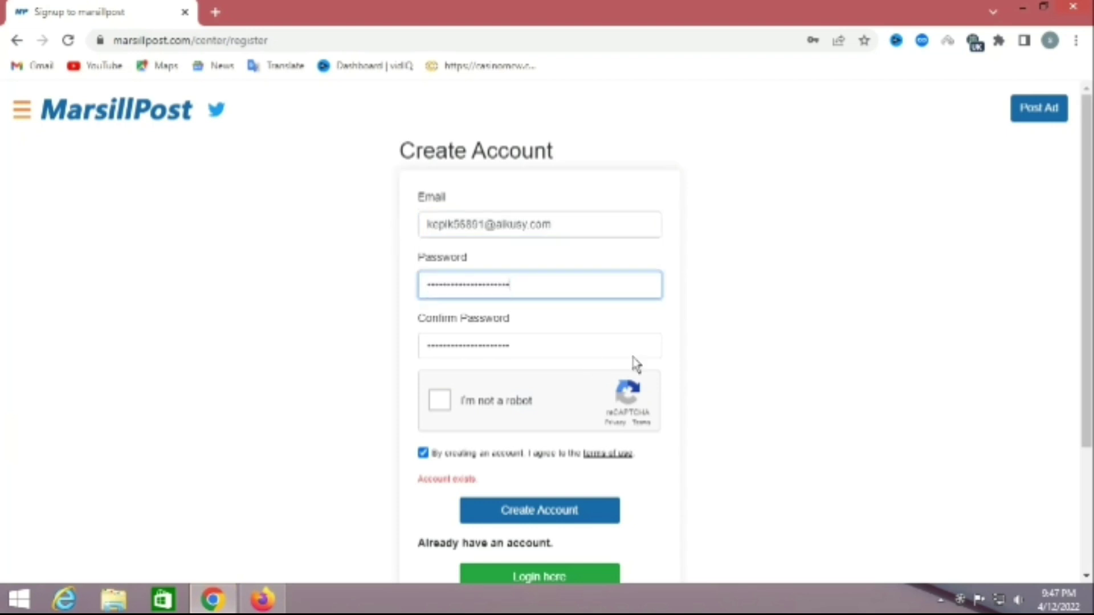
key(Tab)
key(ctrl+v)
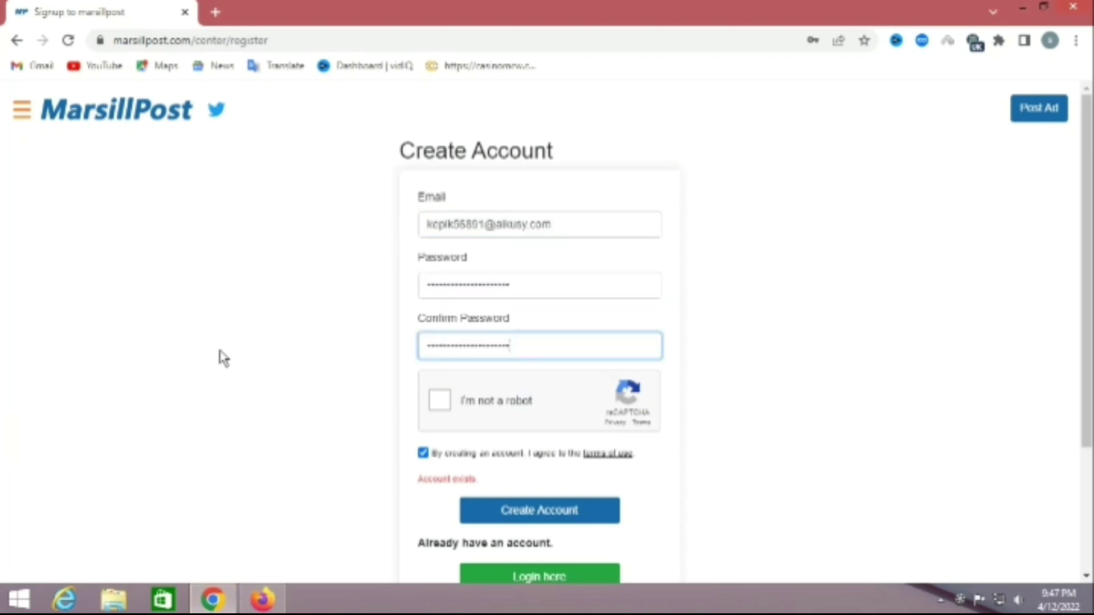
Try the reCAPTCHA check, dismiss the connection alert, and reload the MarsillPost registration page
click(440, 402)
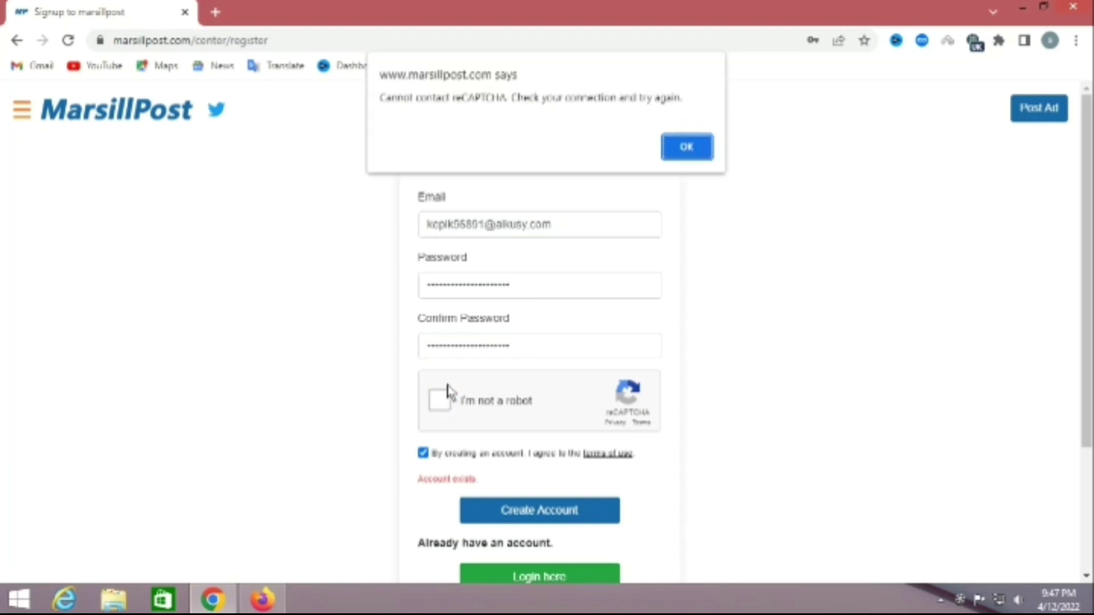
click(696, 155)
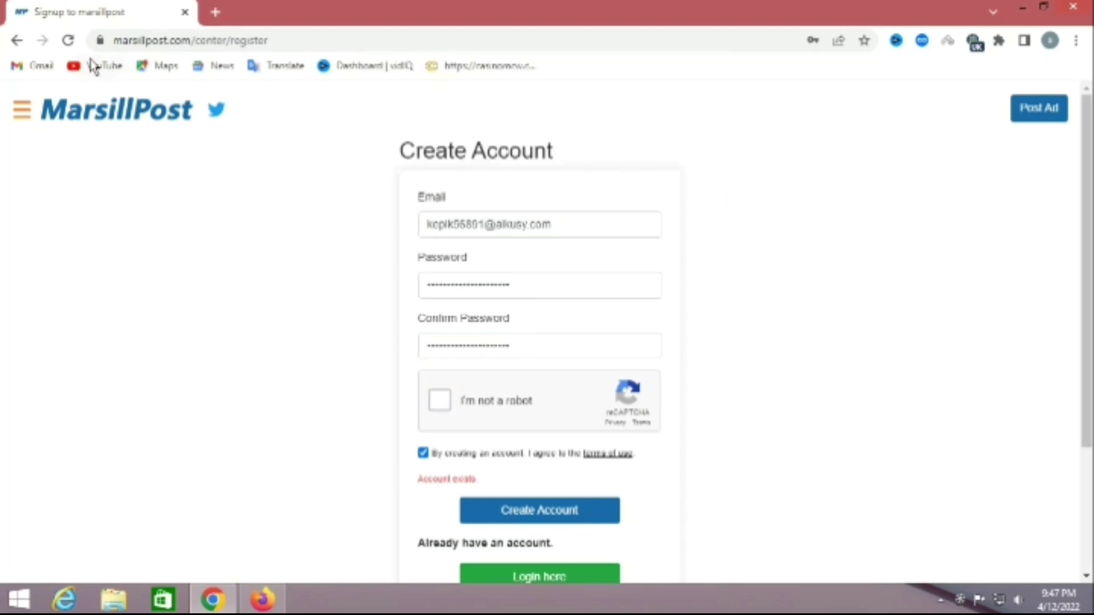
click(68, 40)
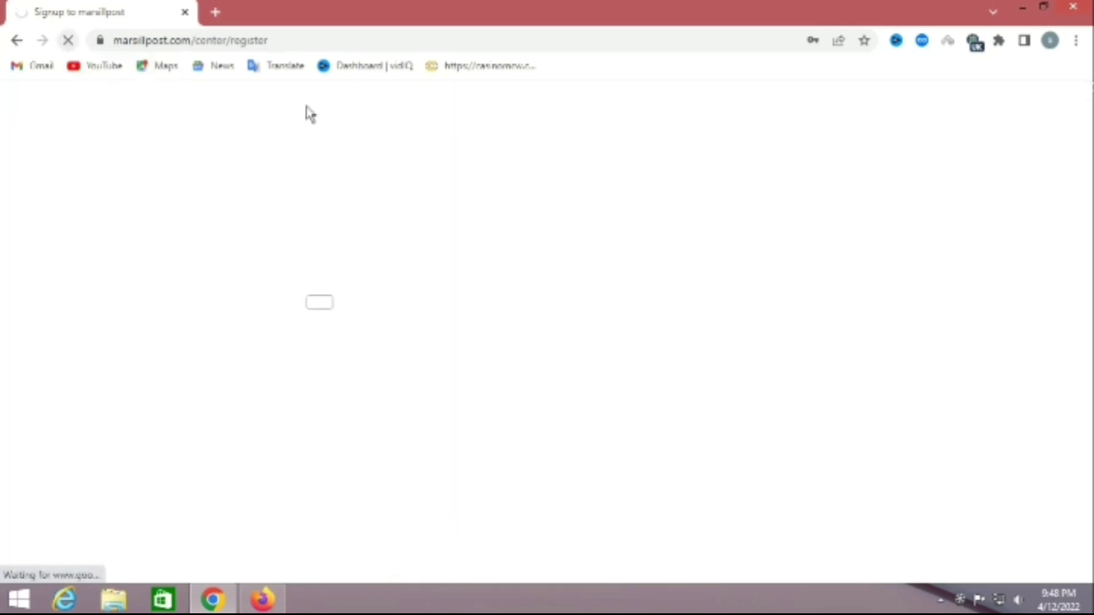
key(F5)
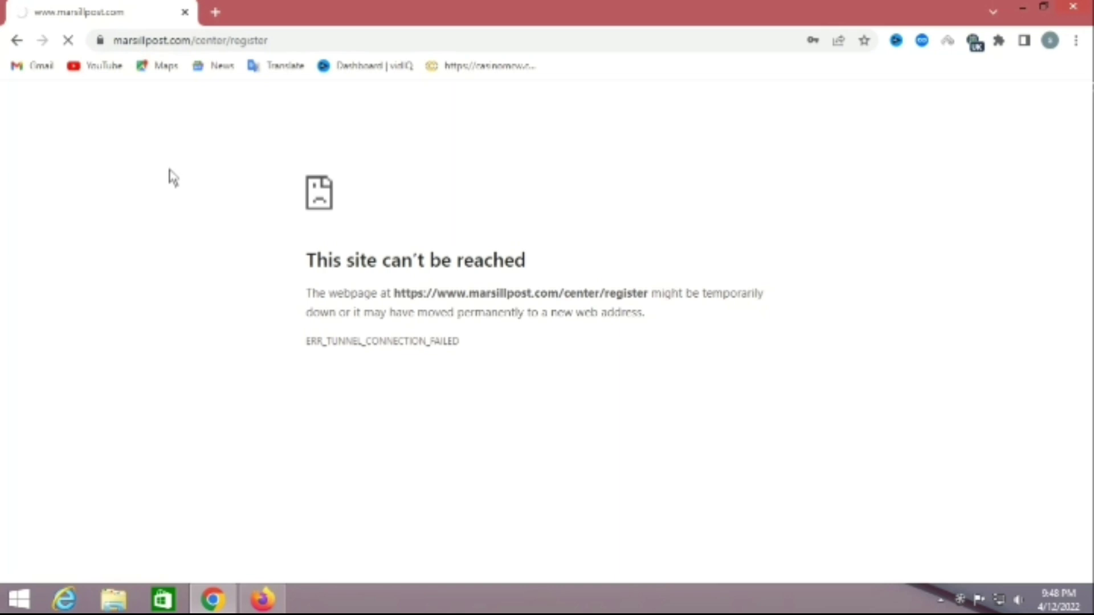
click(962, 600)
click(988, 547)
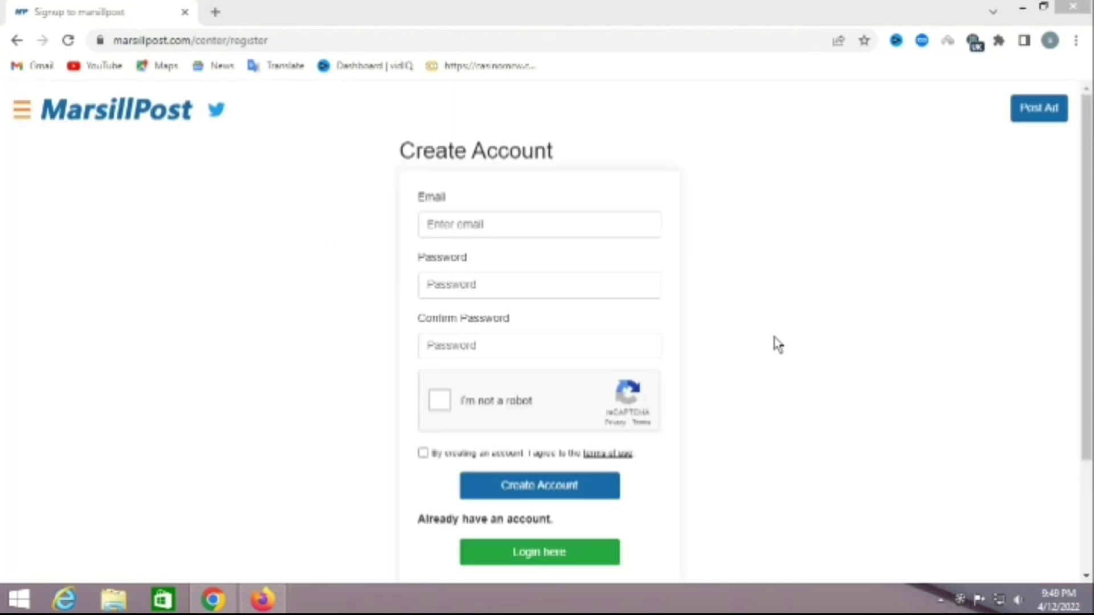
Paste the copied temporary email address into the email field and fill both password fields with the copied text
right_click(473, 226)
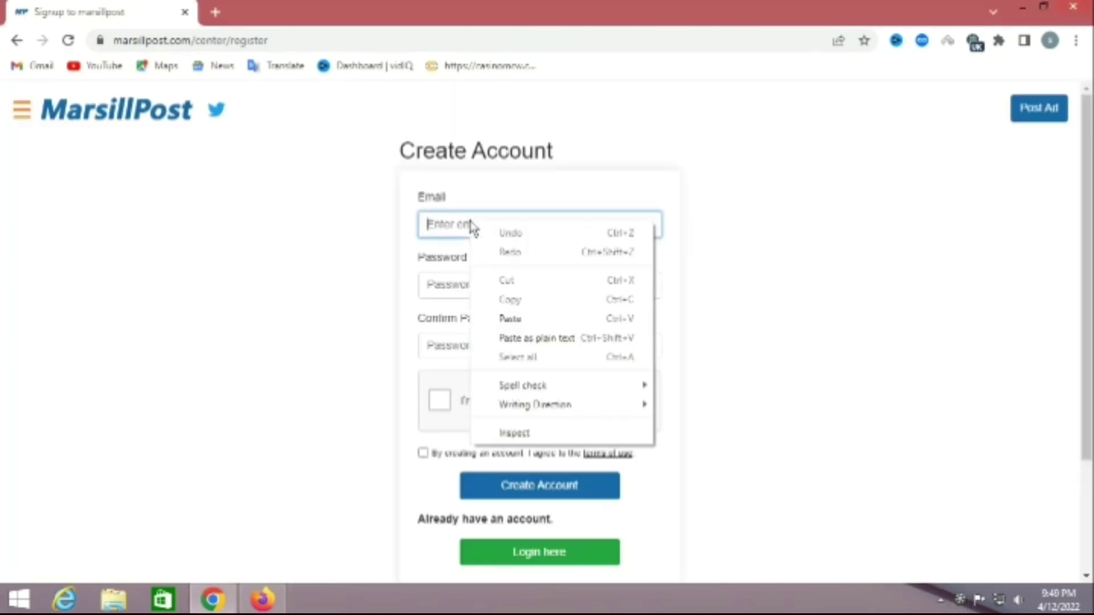
click(521, 339)
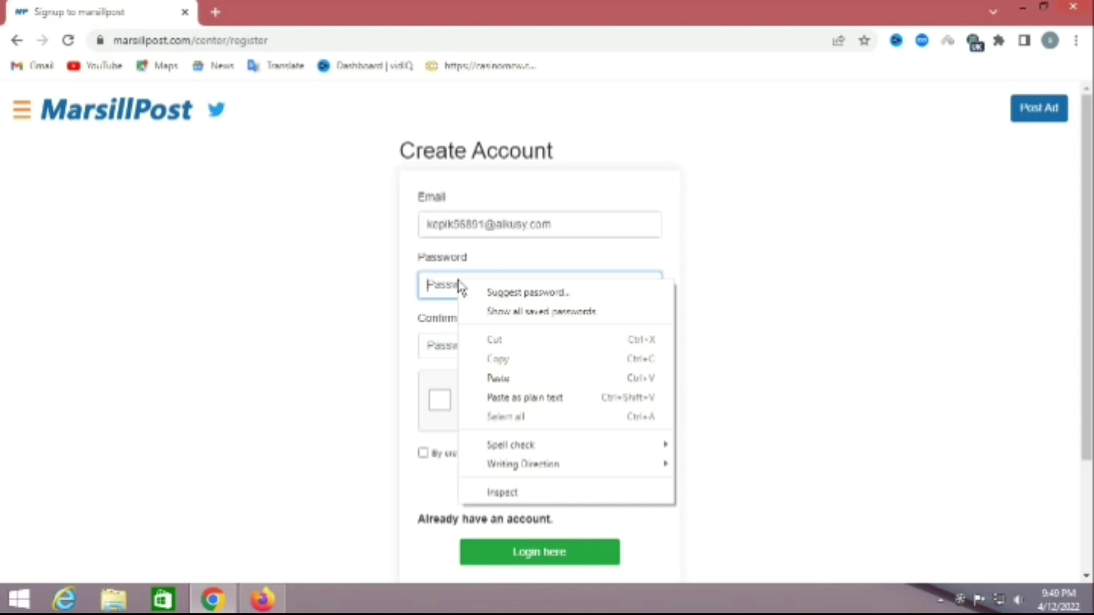
click(502, 378)
right_click(465, 351)
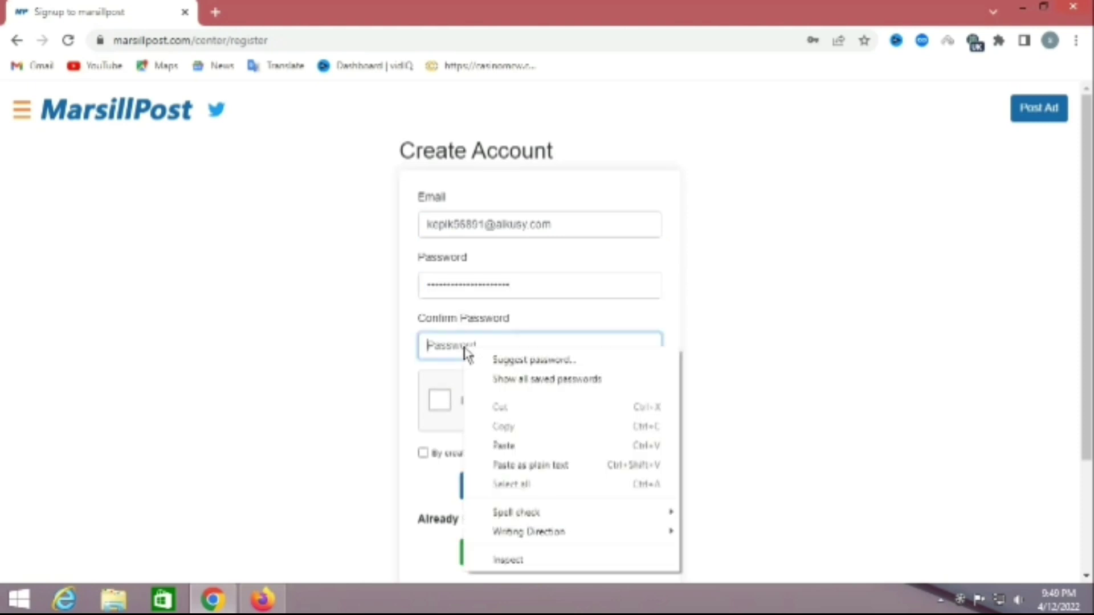
click(508, 447)
Complete the reCAPTCHA check, agree to the terms of use, and create the account
click(440, 402)
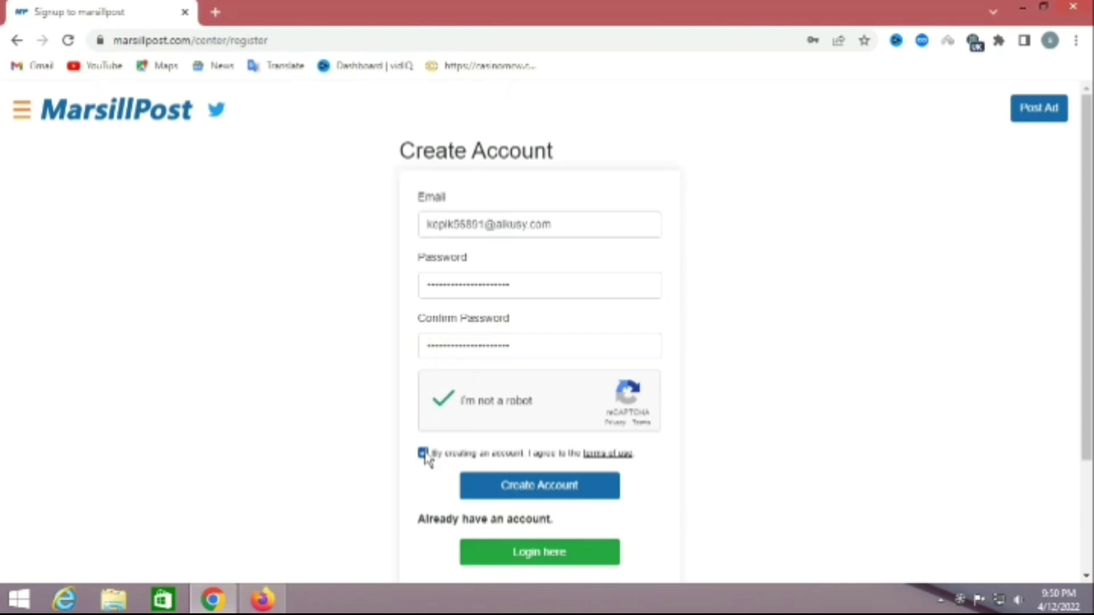
click(525, 489)
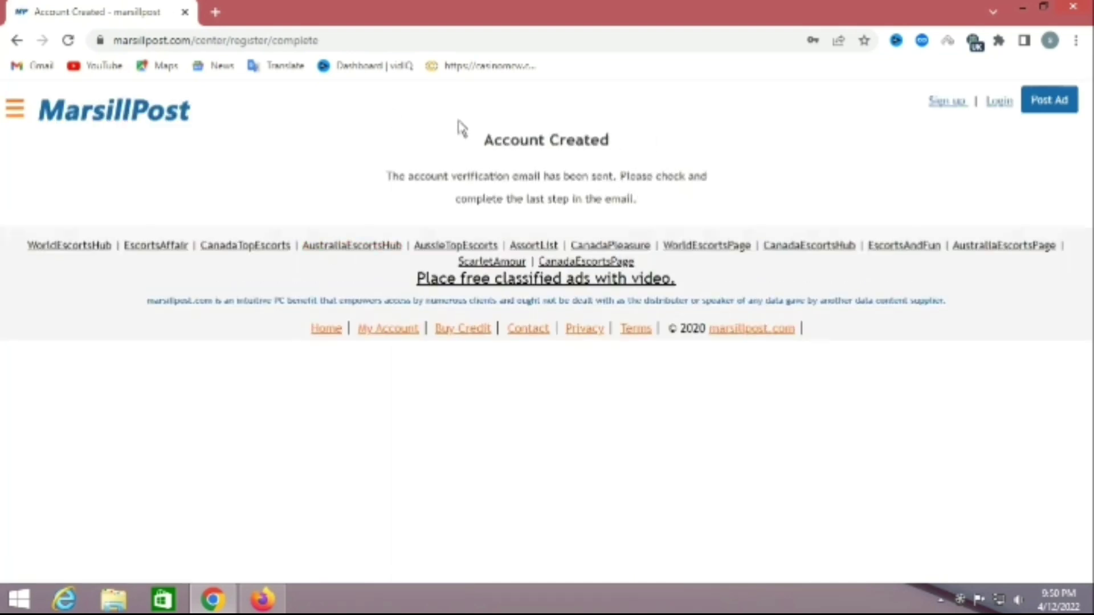
drag(430, 119, 700, 177)
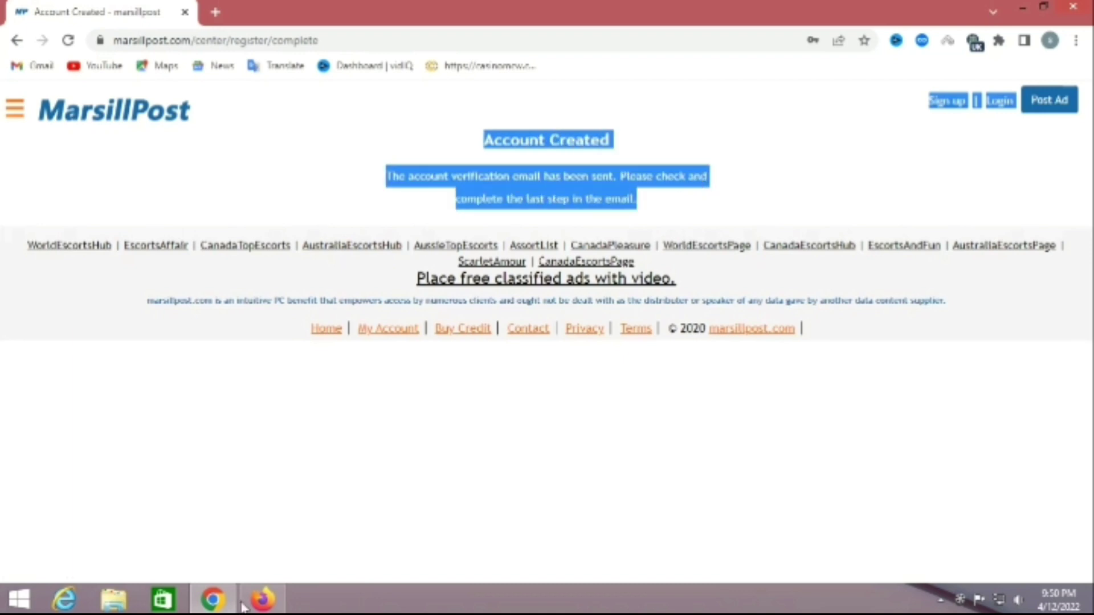
Switch to Temp Mail in Firefox, open the Marsillpost new account message, and copy its activation link
click(262, 600)
scroll(456, 242, down, 5)
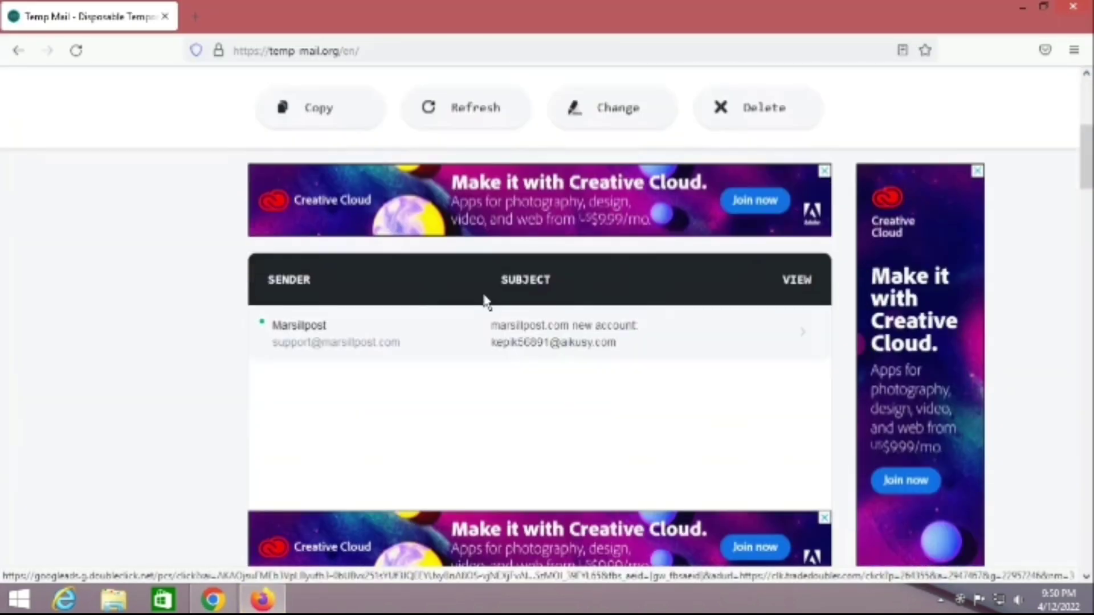
click(419, 331)
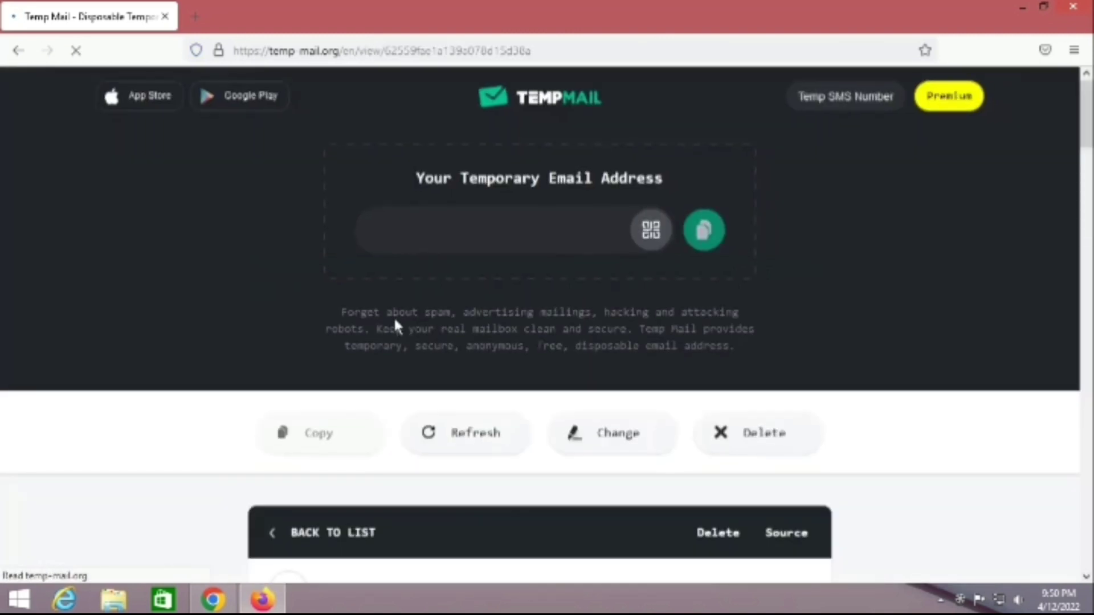
scroll(419, 316, down, 5)
scroll(419, 317, up, 4)
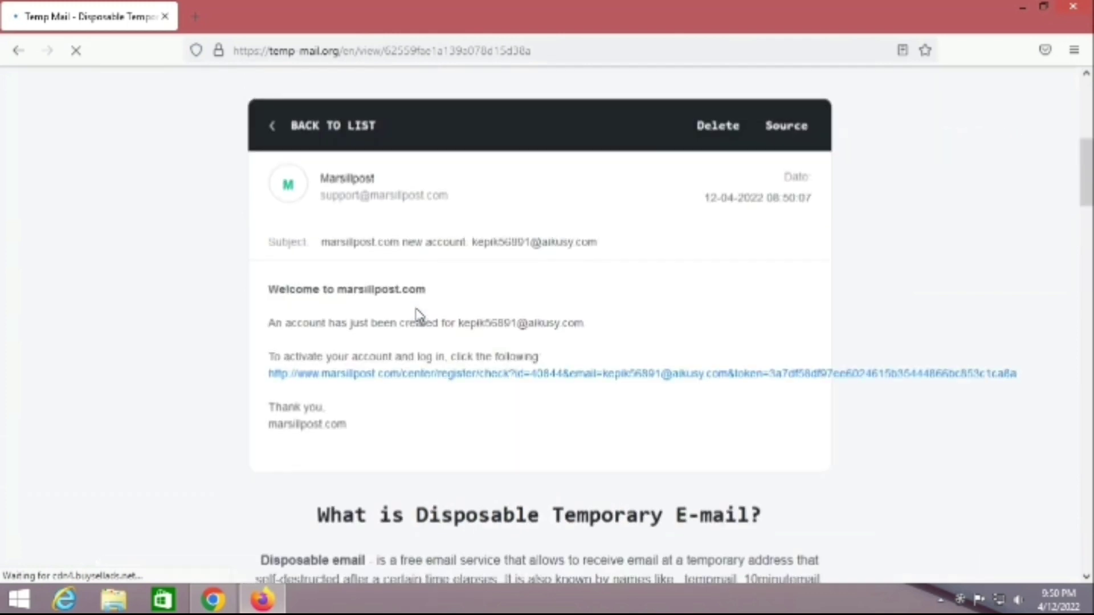
right_click(627, 376)
click(678, 491)
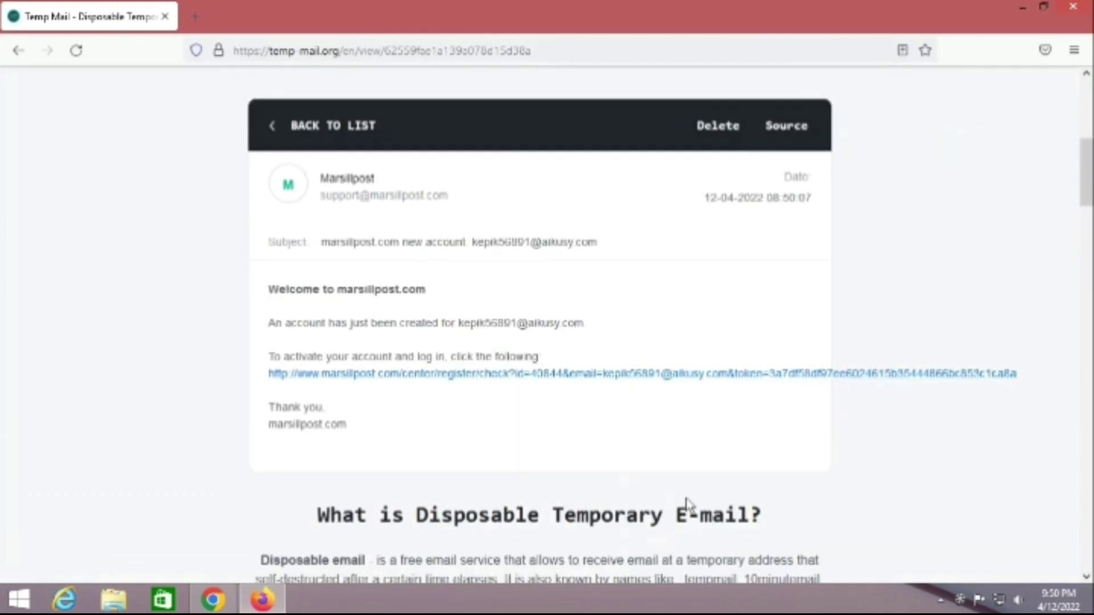
Switch to Chrome and open the copied account activation link with its token in a new tab
click(212, 599)
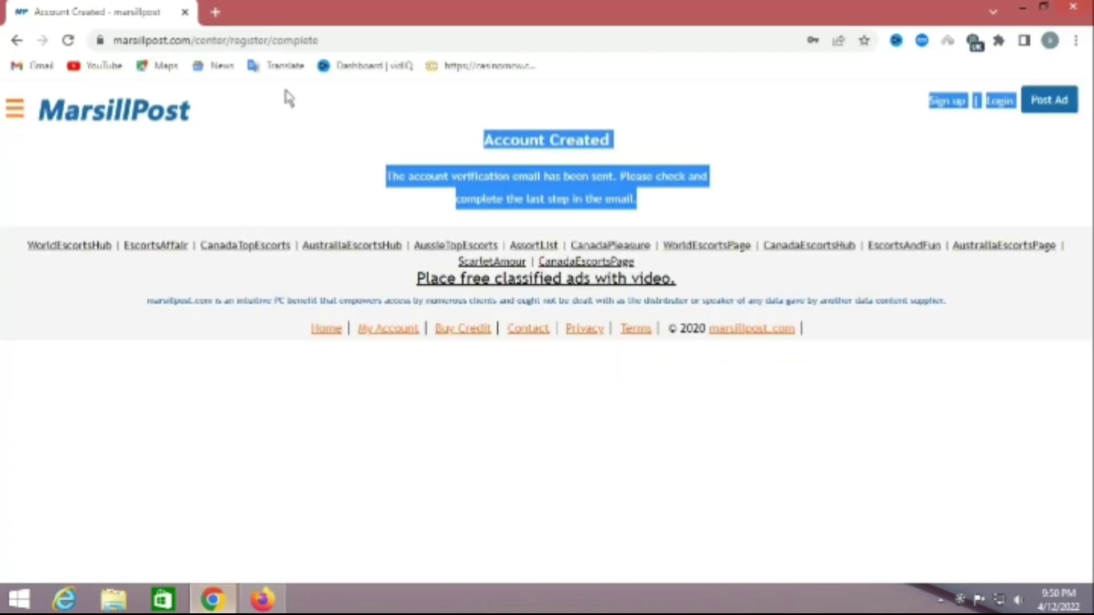
click(215, 12)
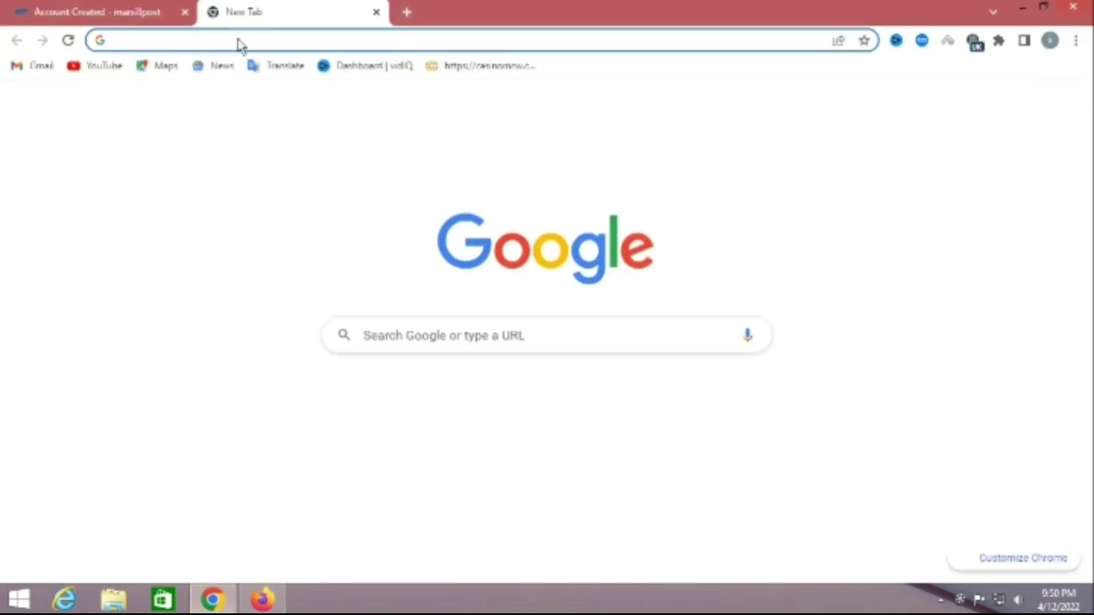
right_click(238, 43)
click(294, 118)
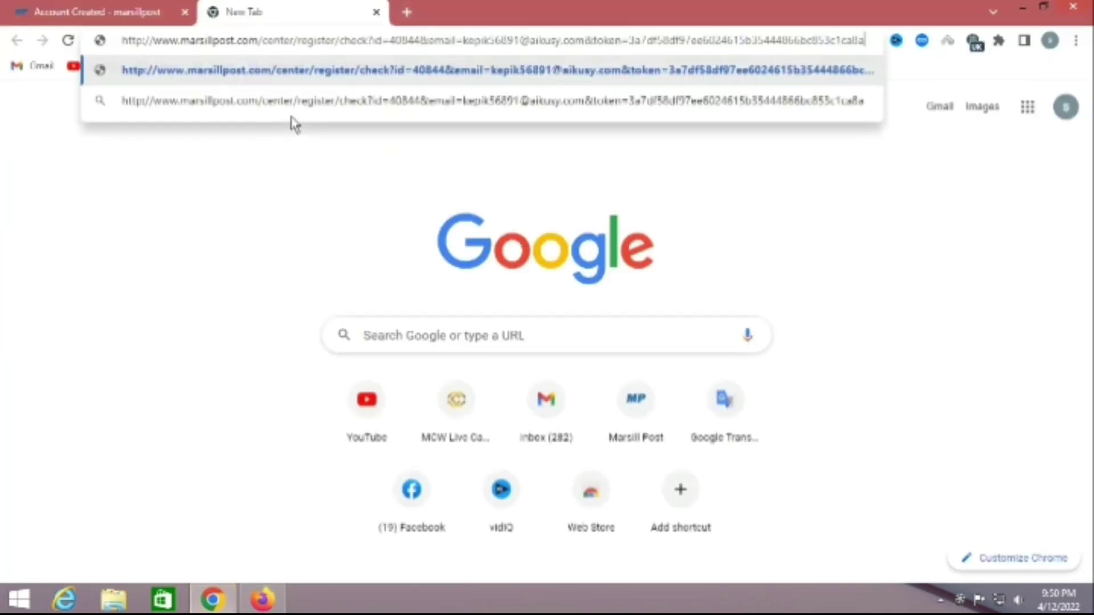
key(Return)
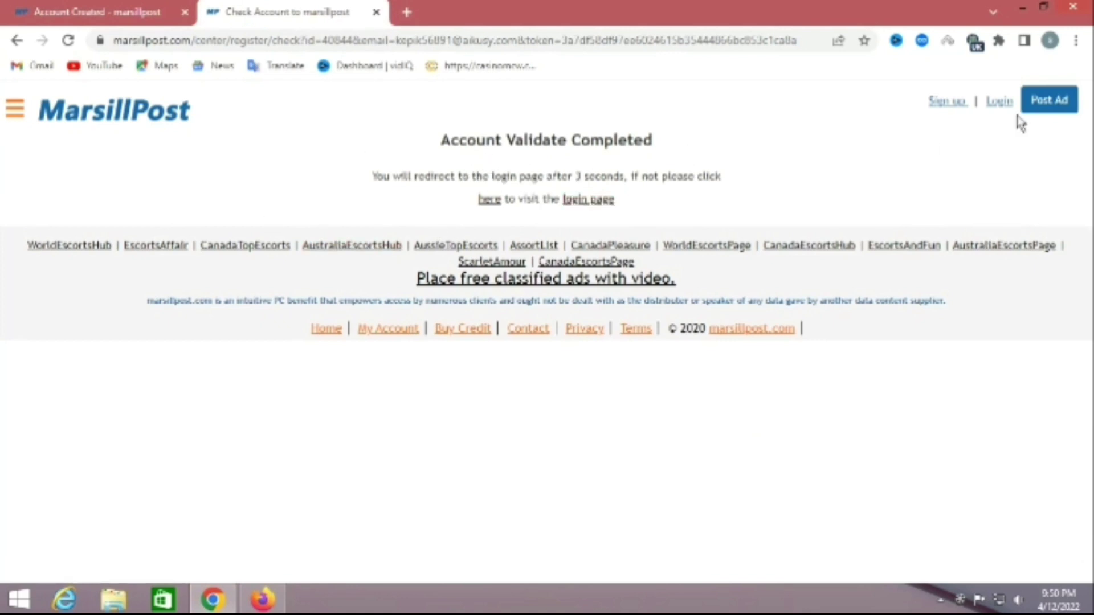
Open the MarsillPost login page, and copy the temporary email address from Temp Mail in Firefox
click(1003, 105)
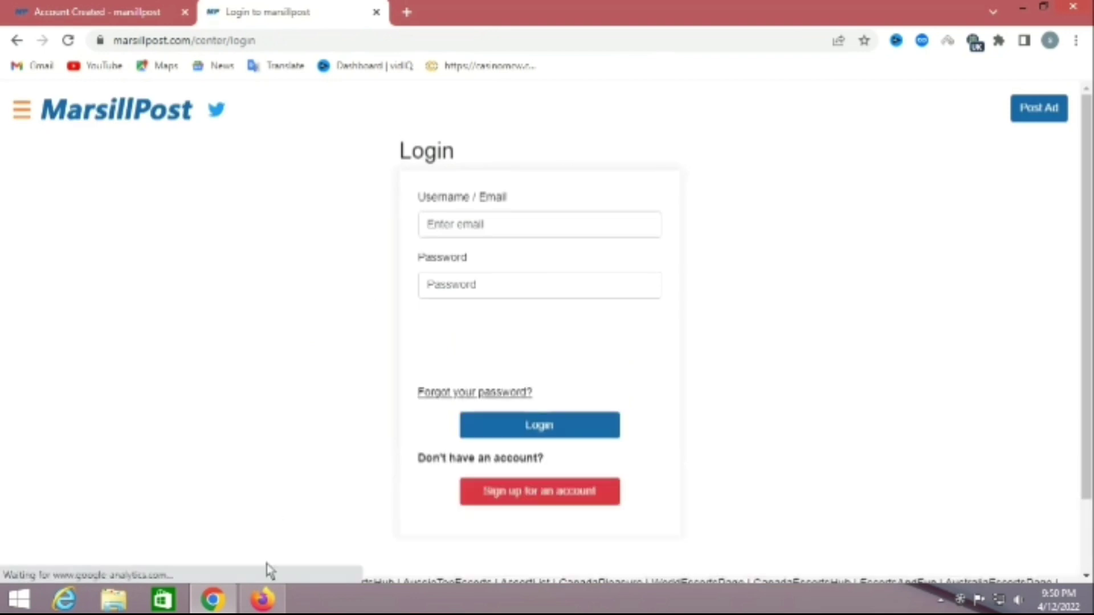
click(262, 600)
scroll(477, 335, up, 5)
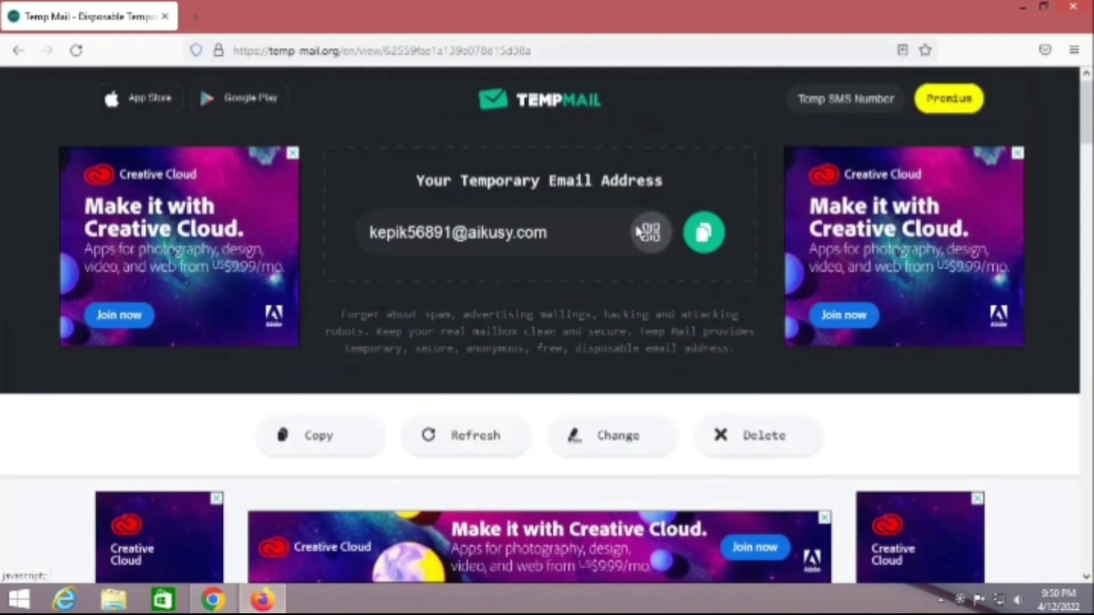
click(704, 232)
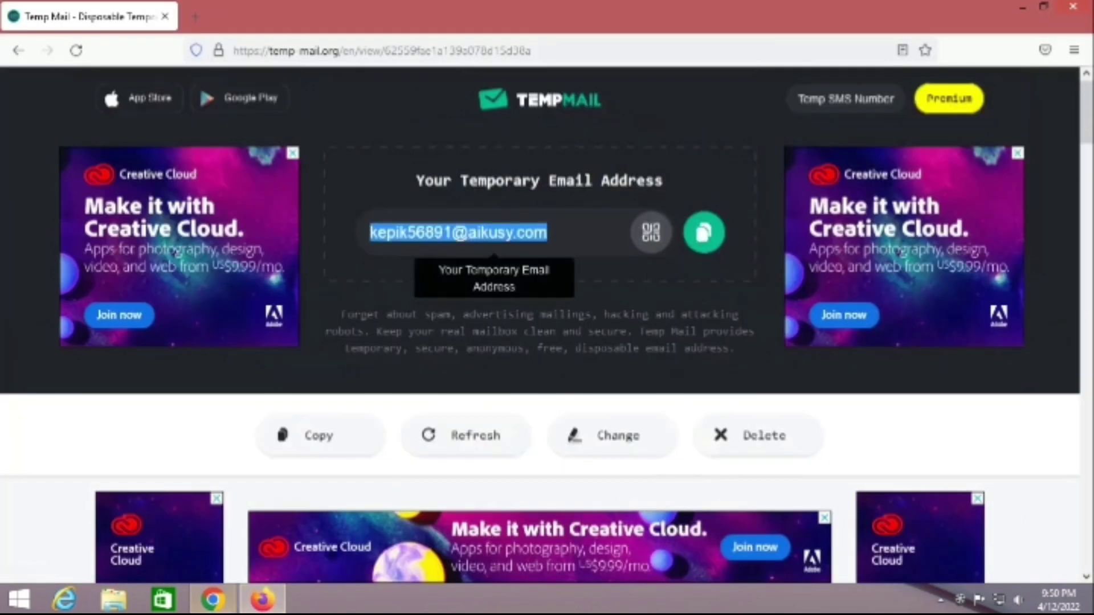
Log in to MarsillPost in Chrome, pasting the copied text as email and account password and completing the reCAPTCHA check
click(212, 599)
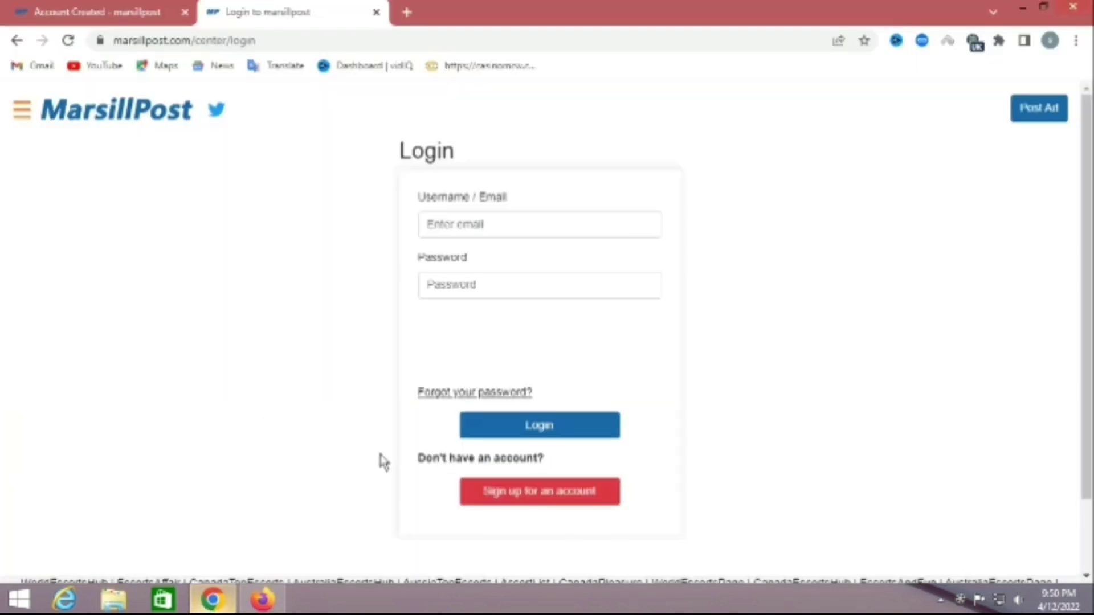
right_click(480, 227)
click(523, 319)
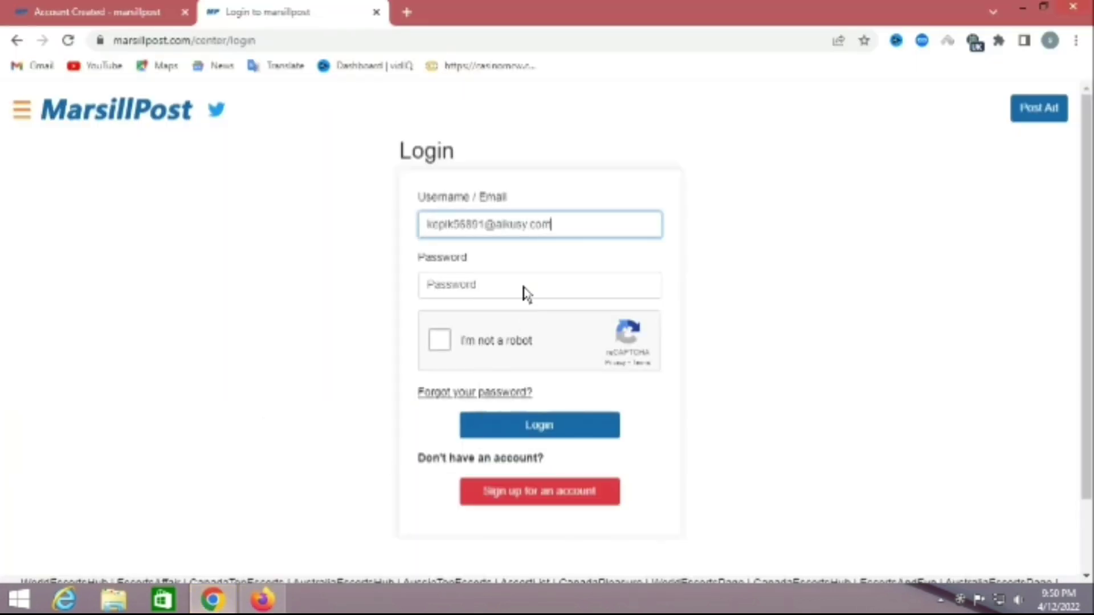
right_click(475, 287)
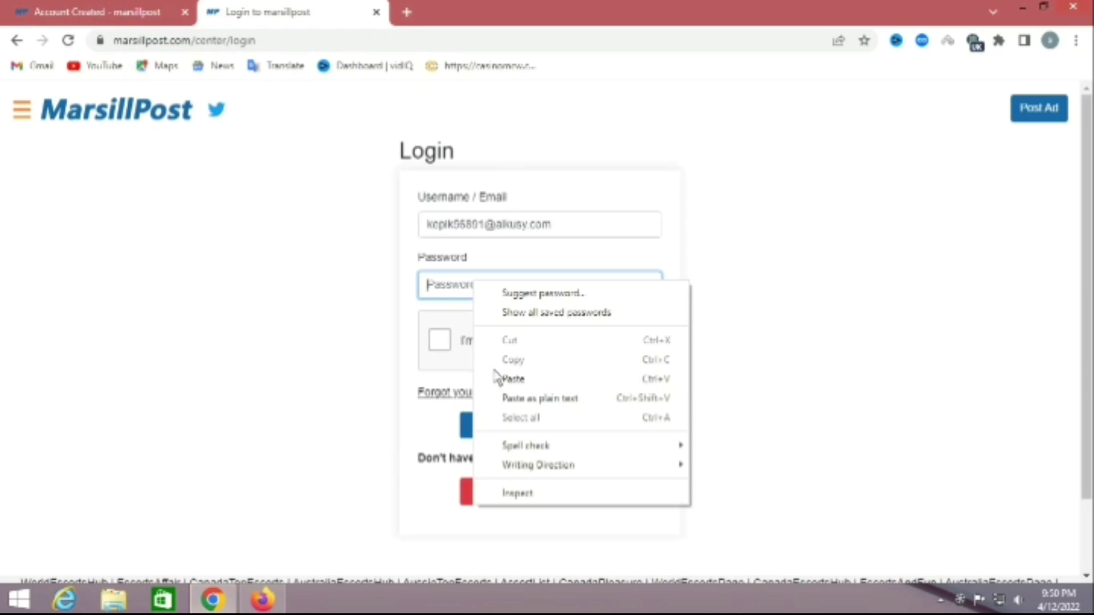
click(515, 380)
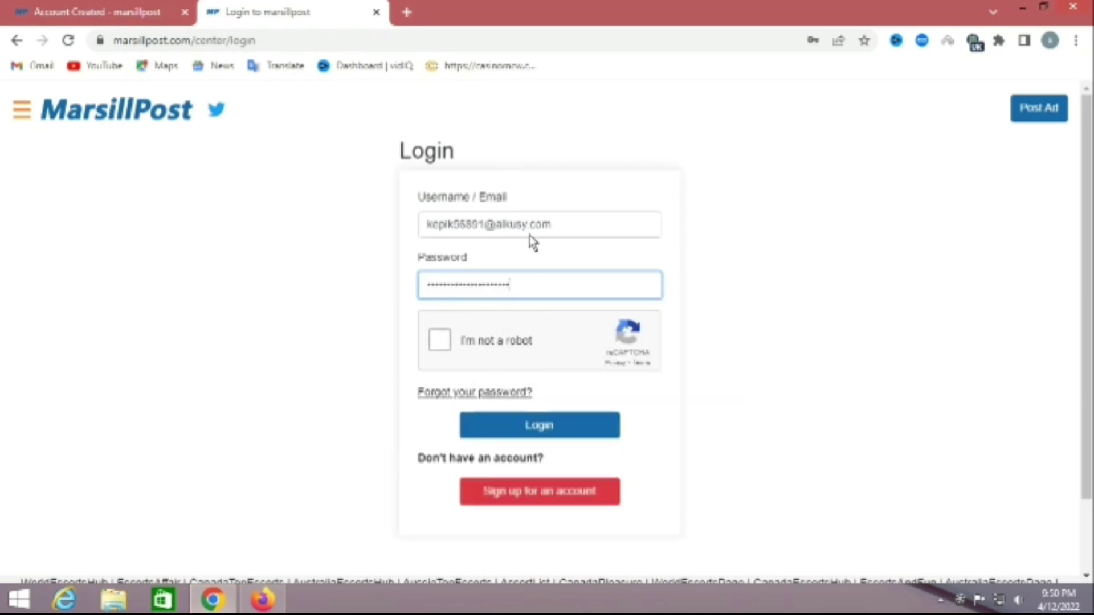
click(441, 344)
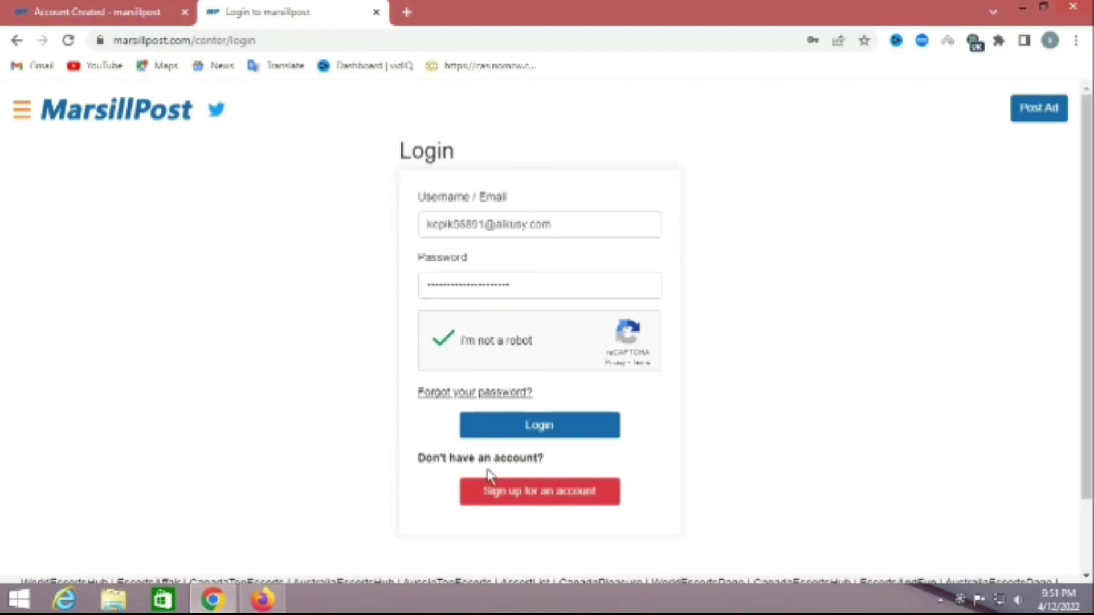
click(541, 430)
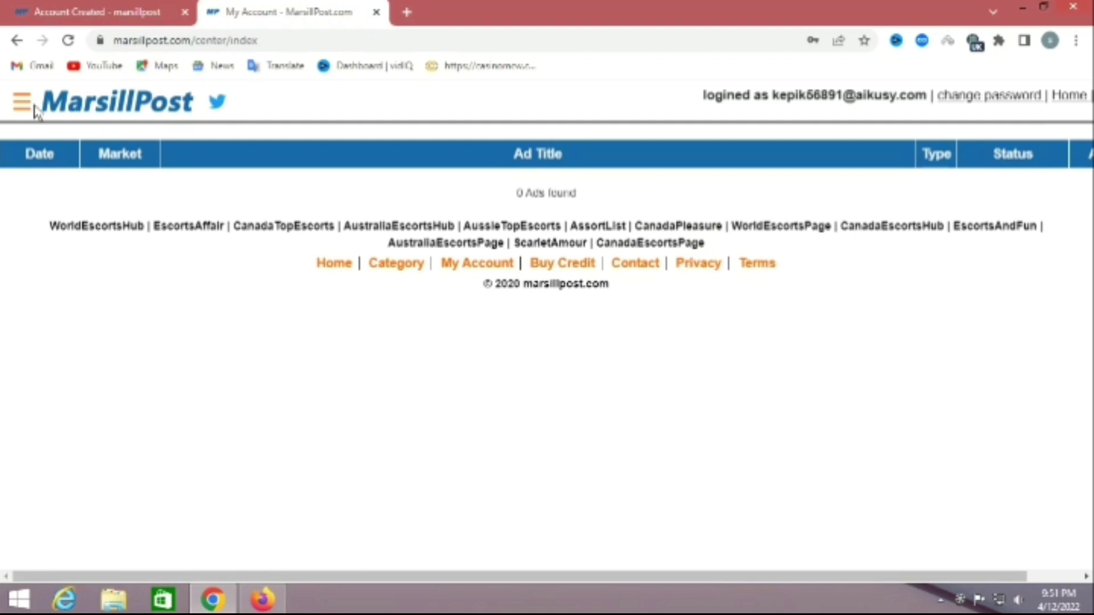
Close the Account Created tab and start posting a new ad from the MarsillPost account page
click(185, 12)
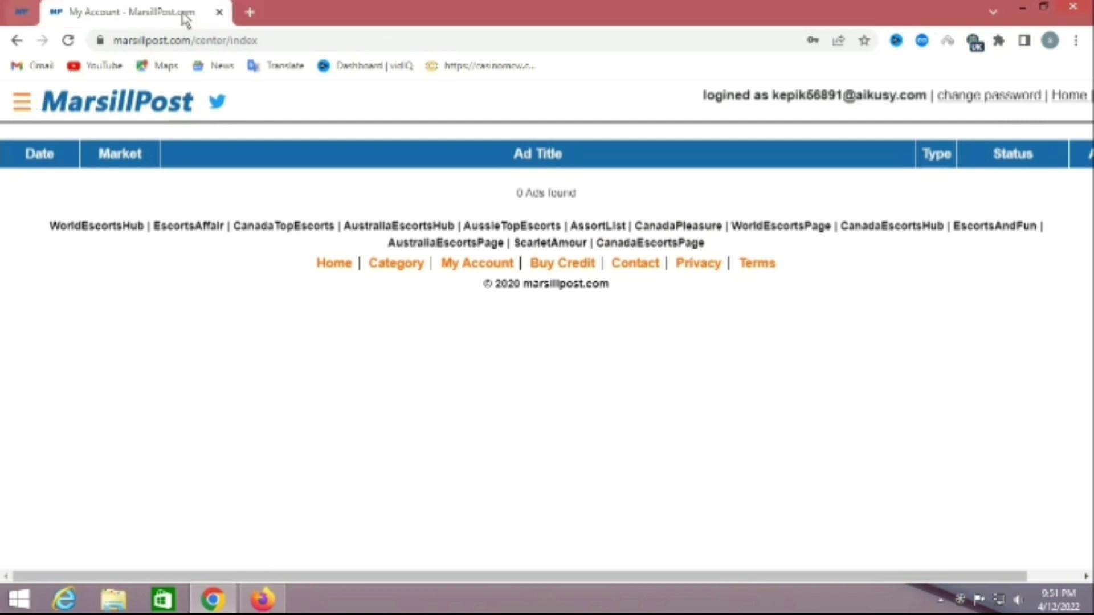
click(22, 104)
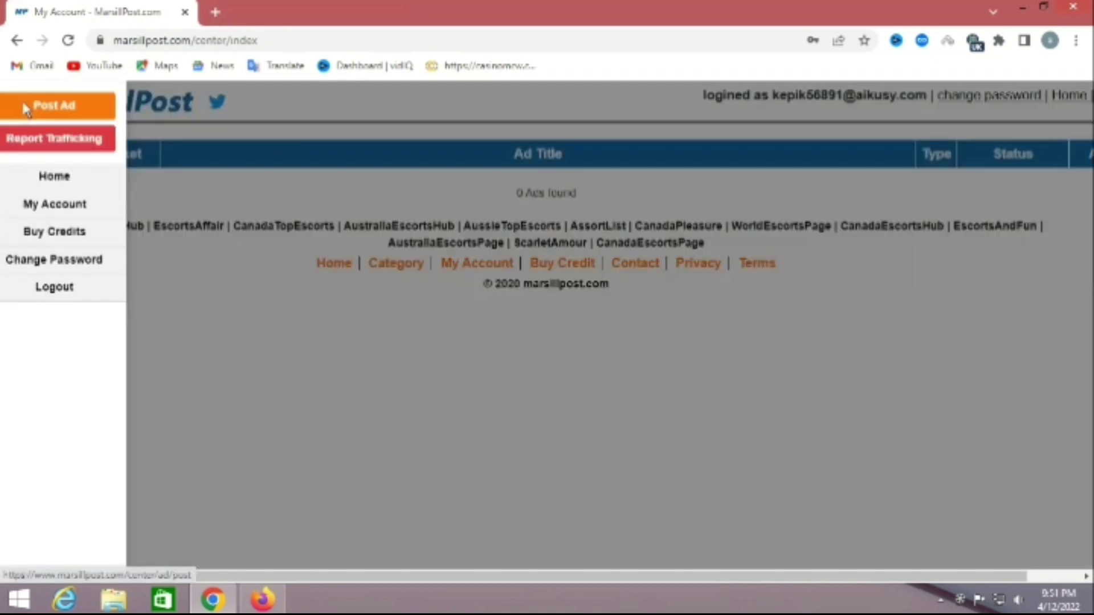
click(55, 109)
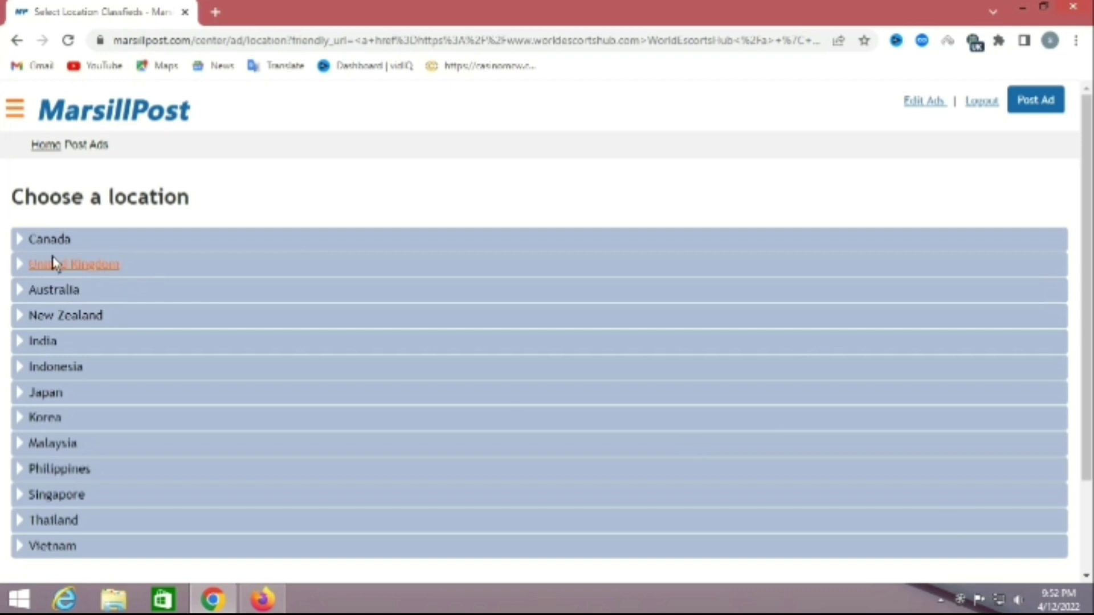
Expand the United Kingdom locations and choose London for the ad
click(20, 265)
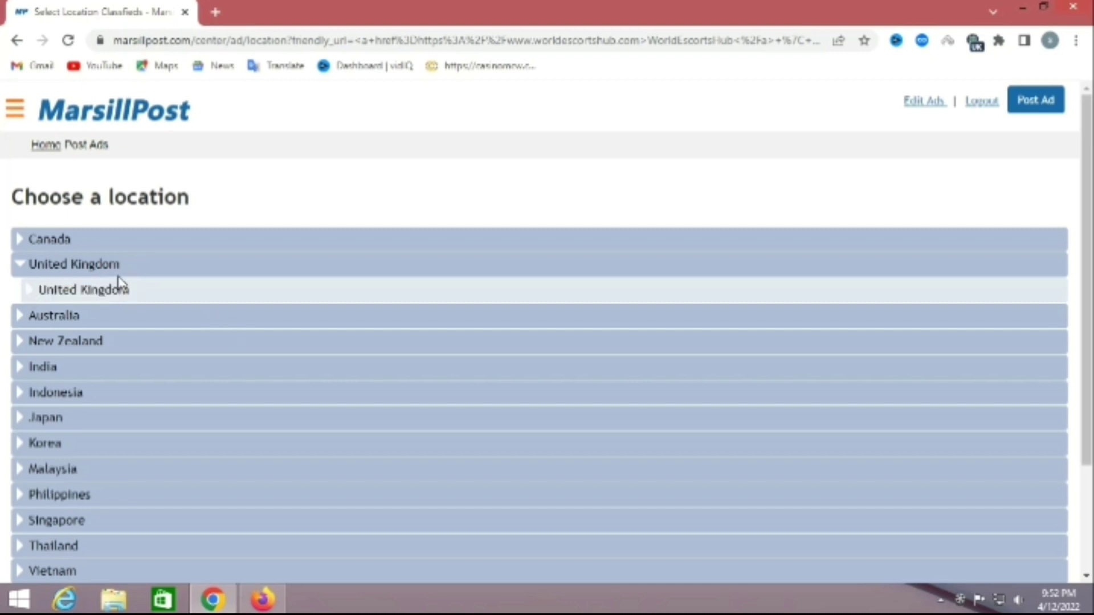
scroll(262, 293, down, 1)
scroll(239, 291, up, 1)
click(93, 266)
click(92, 265)
click(30, 292)
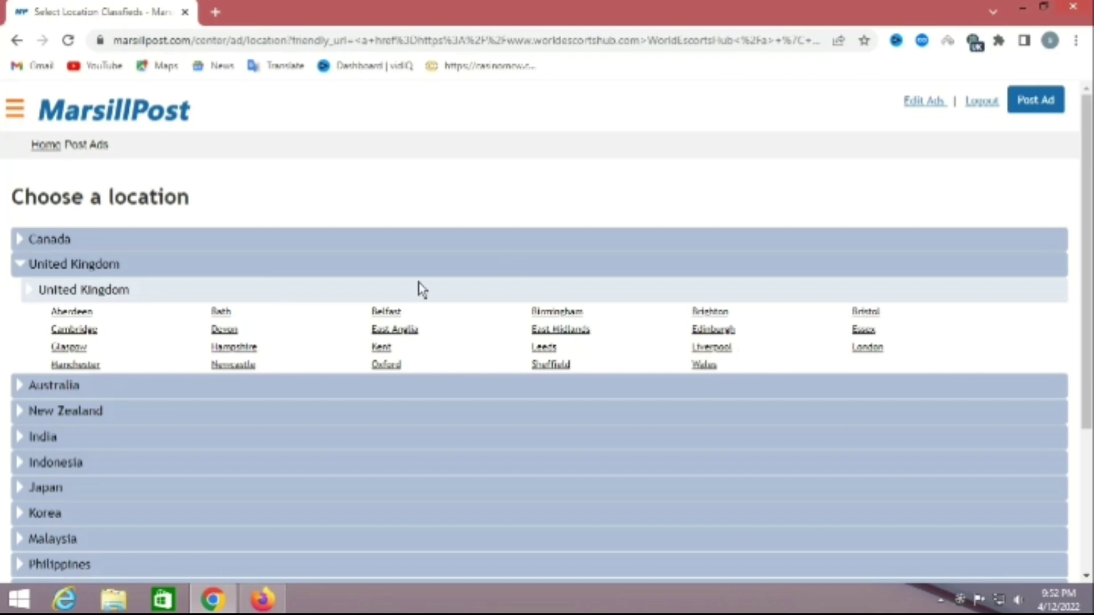
click(866, 349)
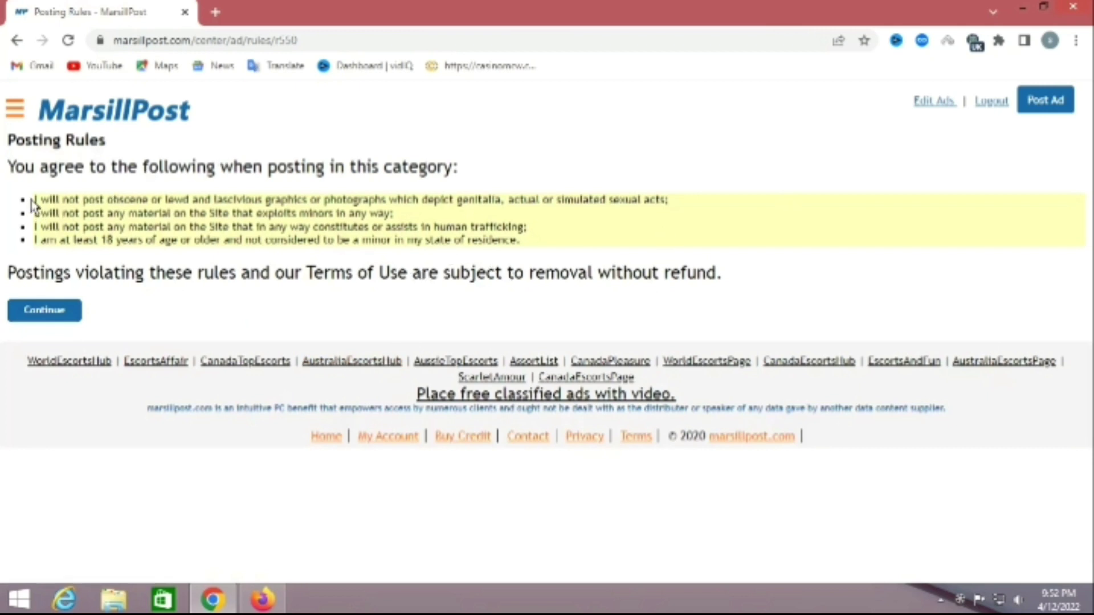
Review the posting rules and continue to the Write Ad form
drag(34, 189, 544, 244)
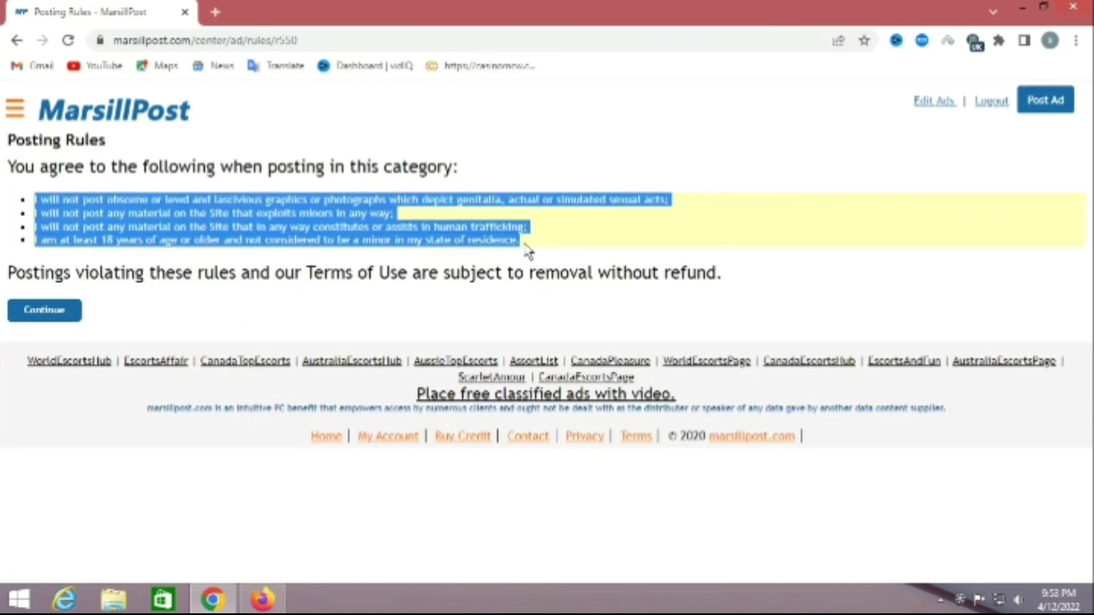
click(47, 317)
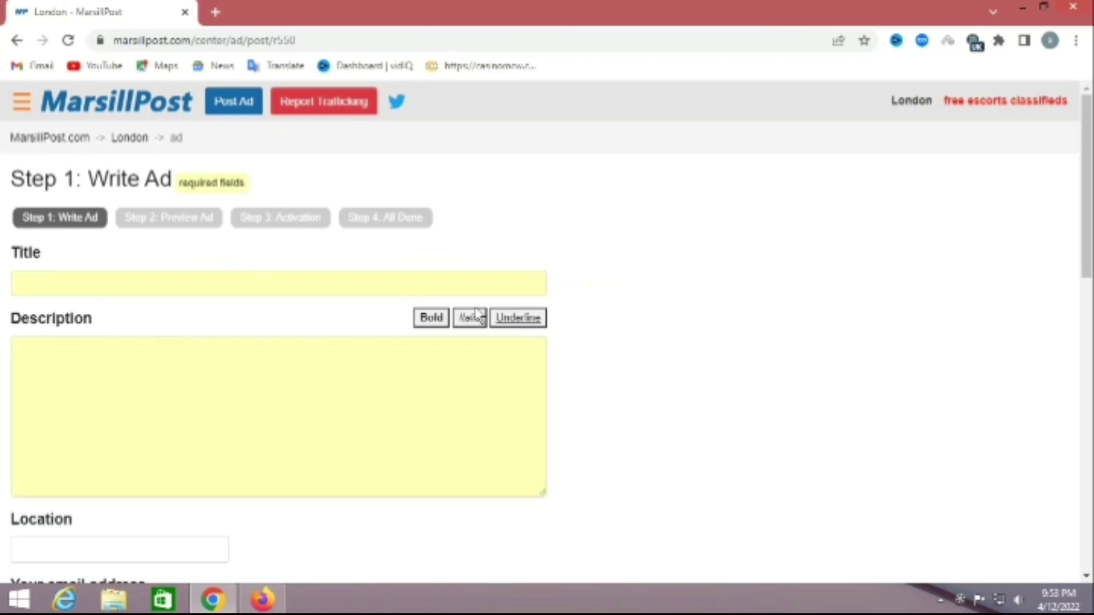
scroll(318, 310, down, 2)
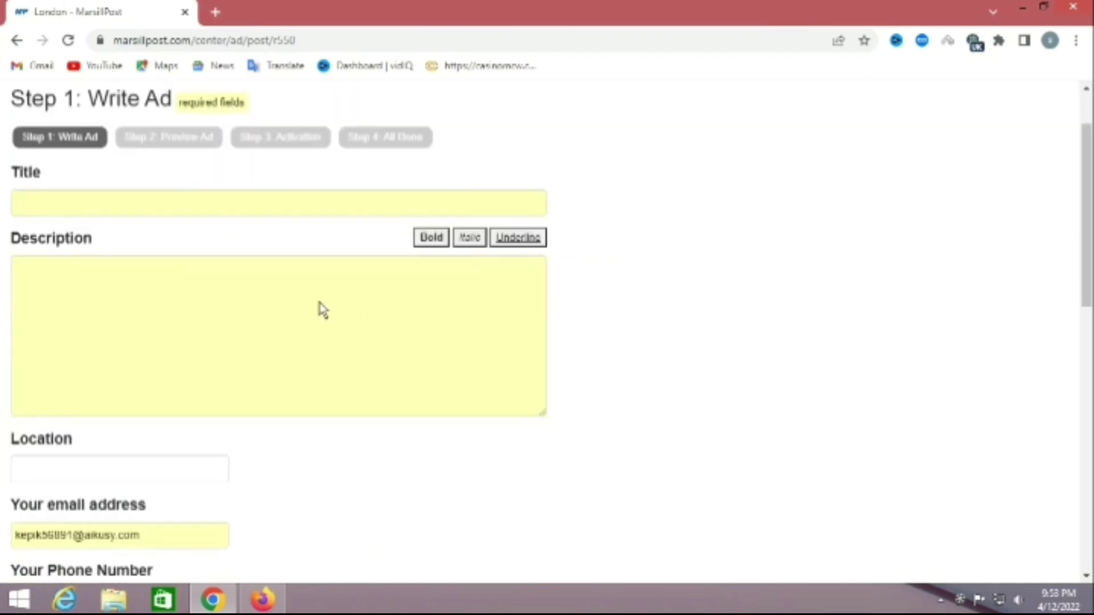
scroll(317, 308, up, 2)
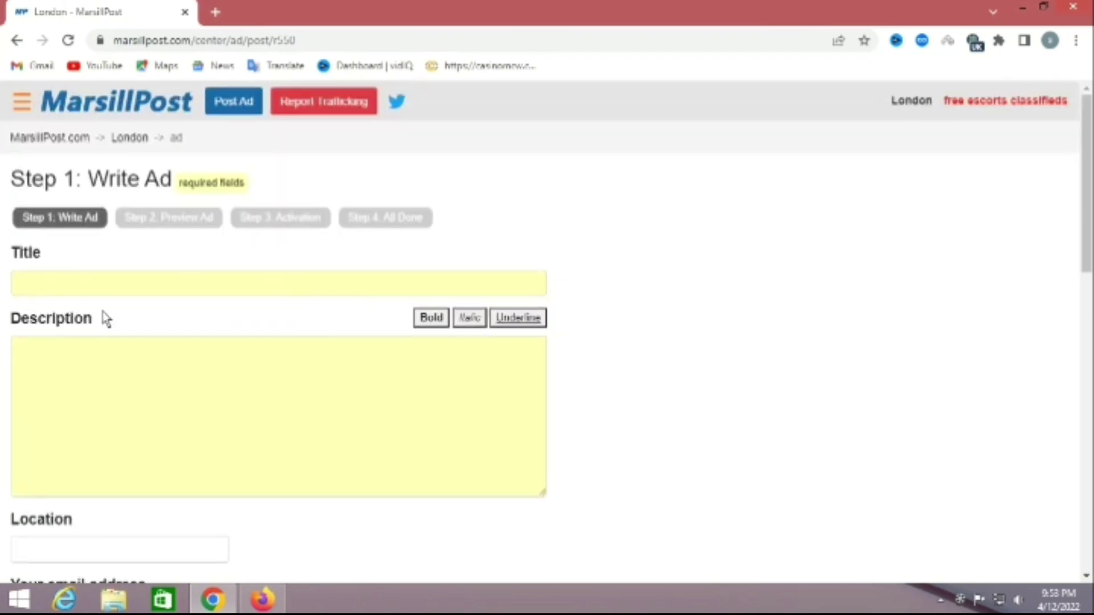
click(66, 289)
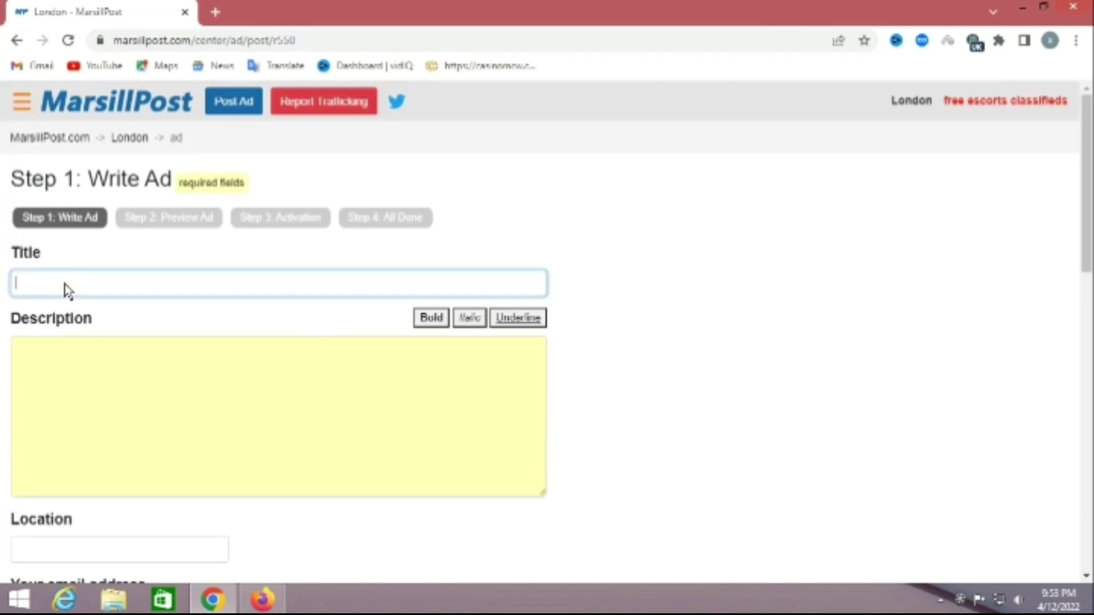
text(IM)
key(BackSpace)
key(BackSpace)
key(BackSpace)
key(Tab)
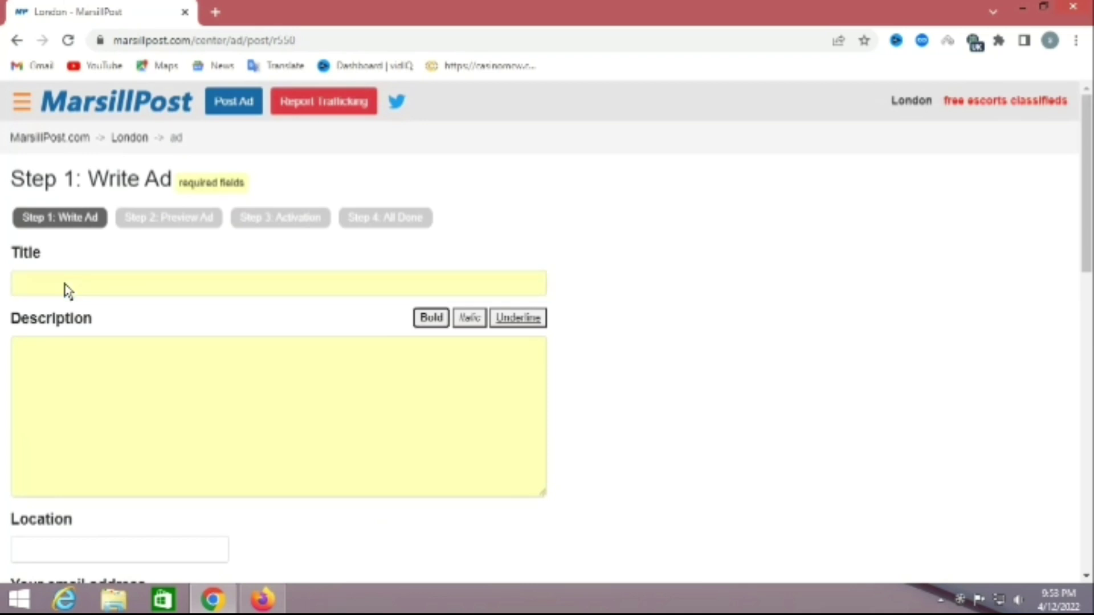
Enter "Im Call girl . today all night freee now" as the ad title
click(66, 291)
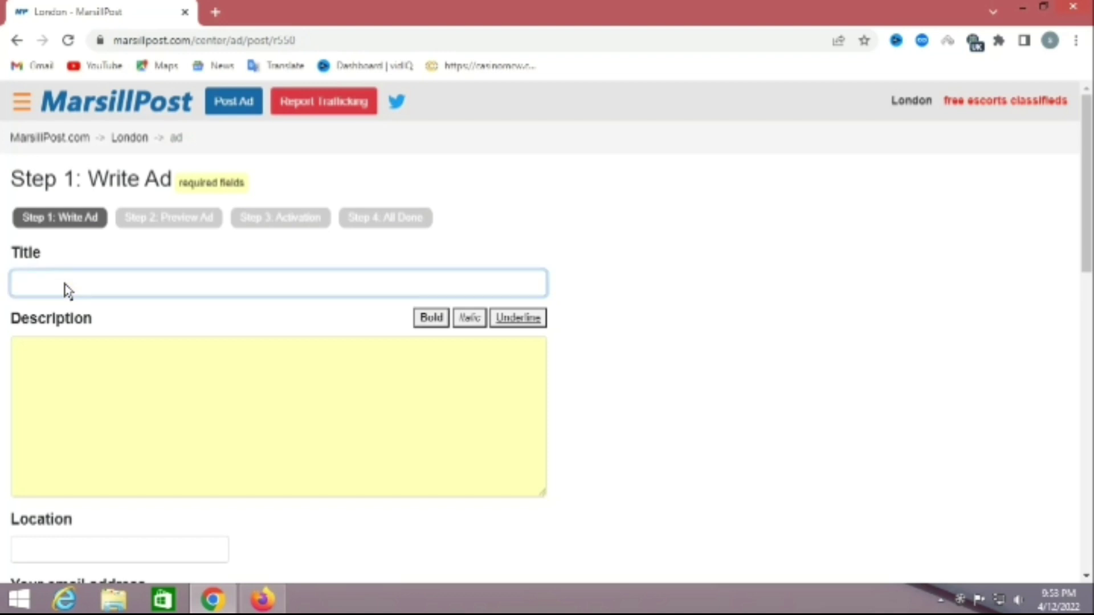
text(im Call gi)
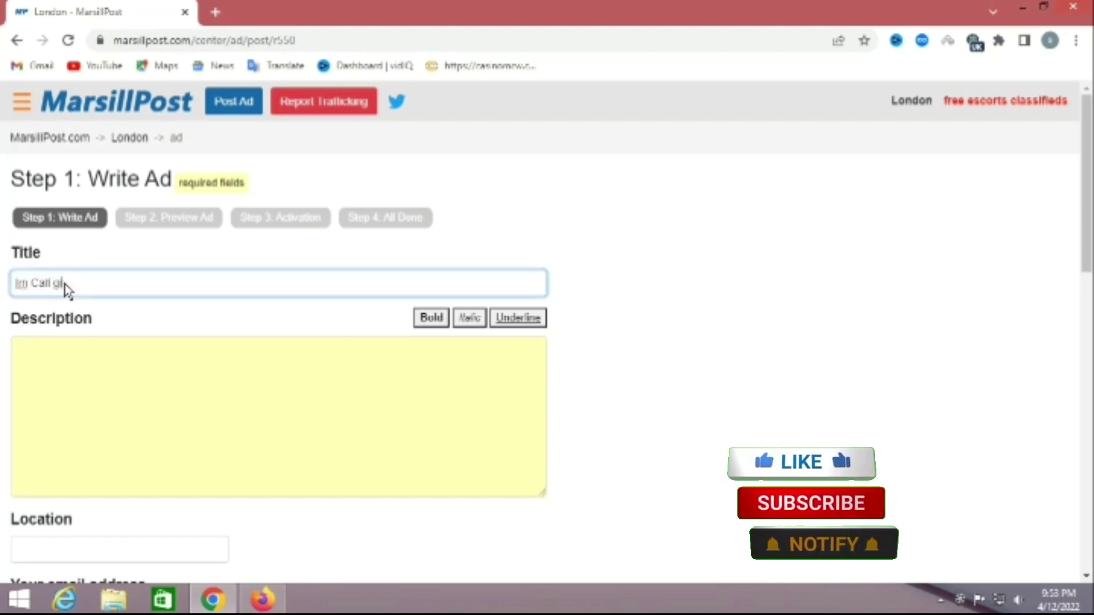
text(r)
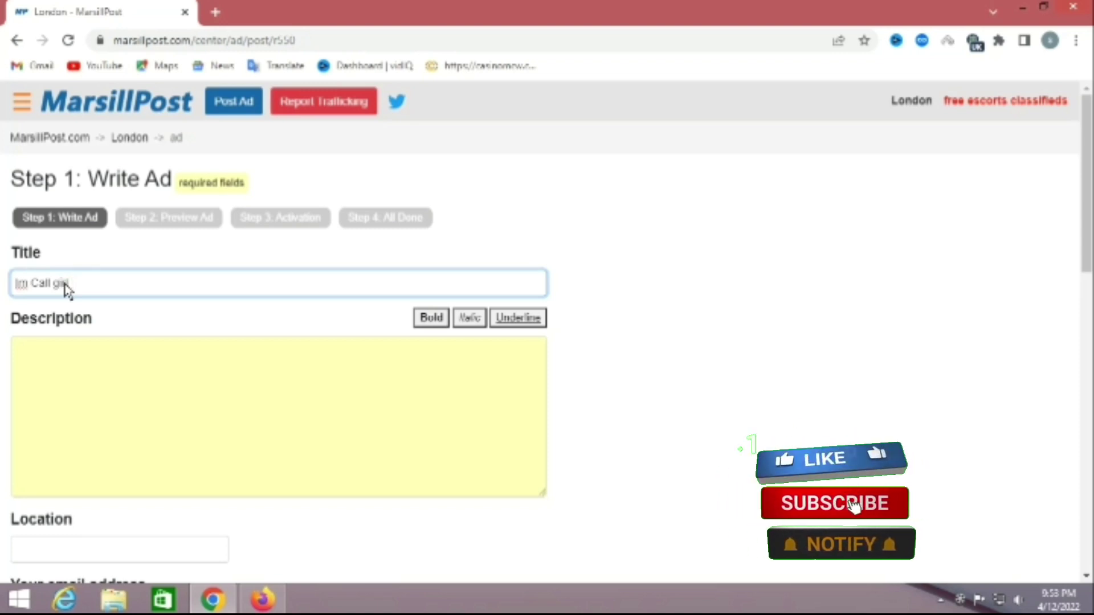
text(l)
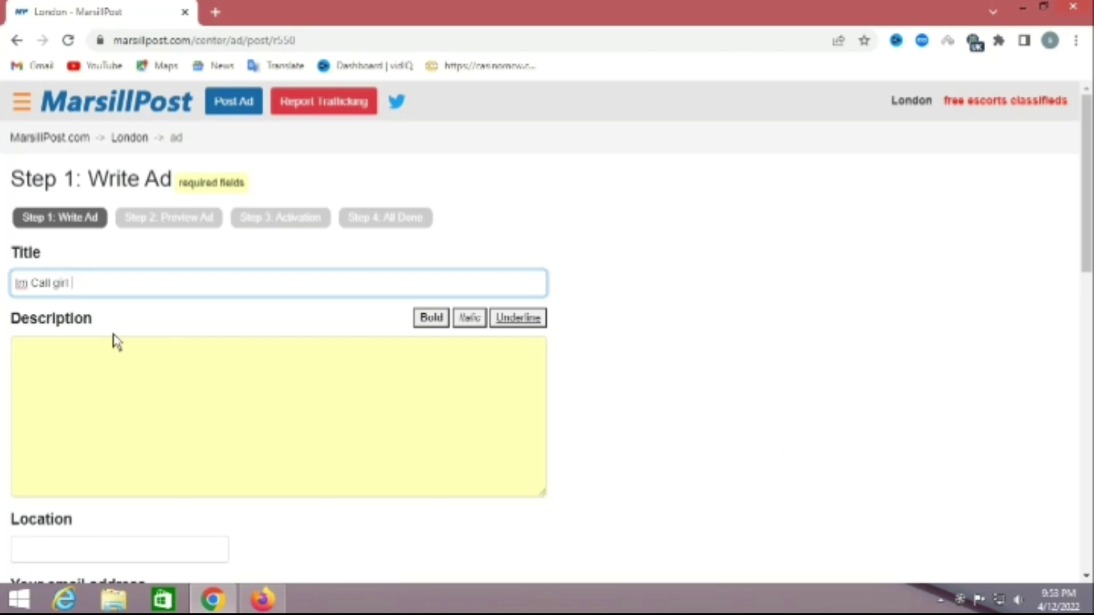
text( . todayb)
key(BackSpace)
key(BackSpace)
text(all night freee now)
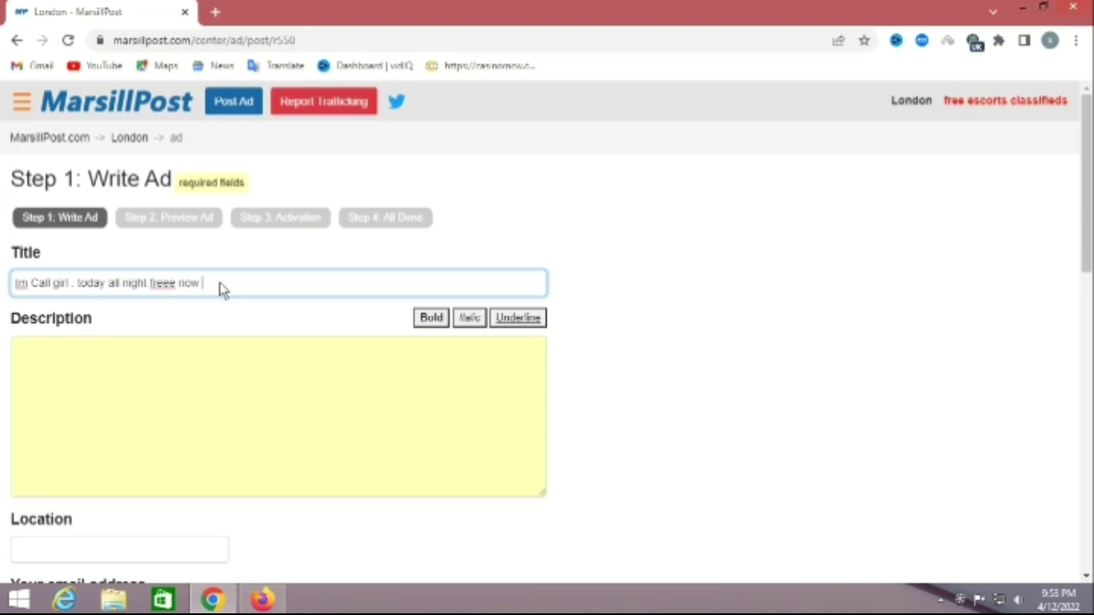
Copy the whole ad title into the Description field
drag(223, 290, 6, 282)
right_click(88, 283)
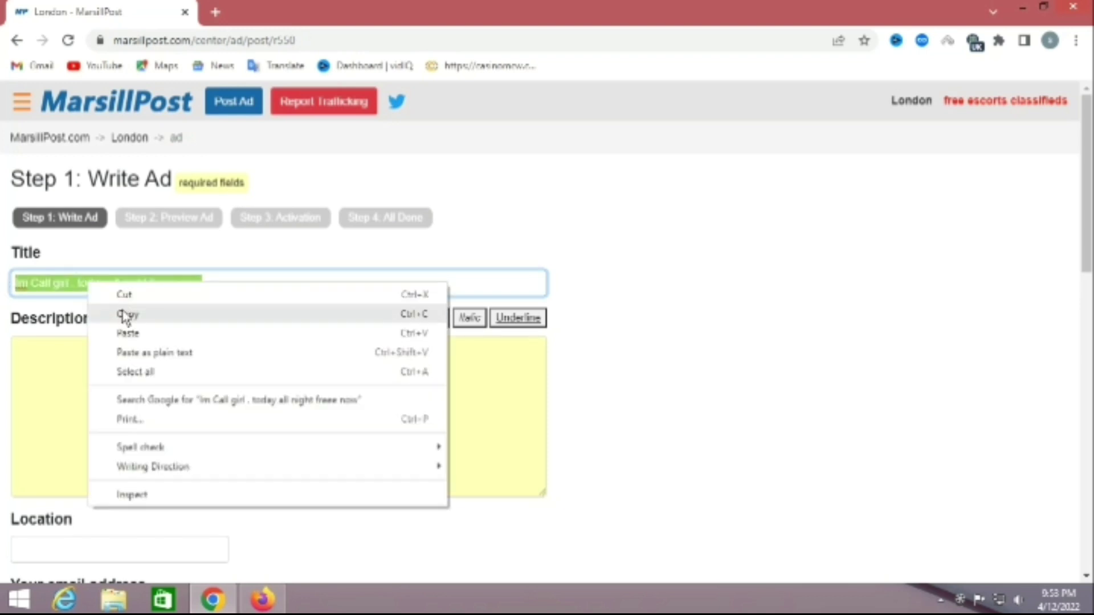
click(126, 315)
click(81, 363)
right_click(81, 362)
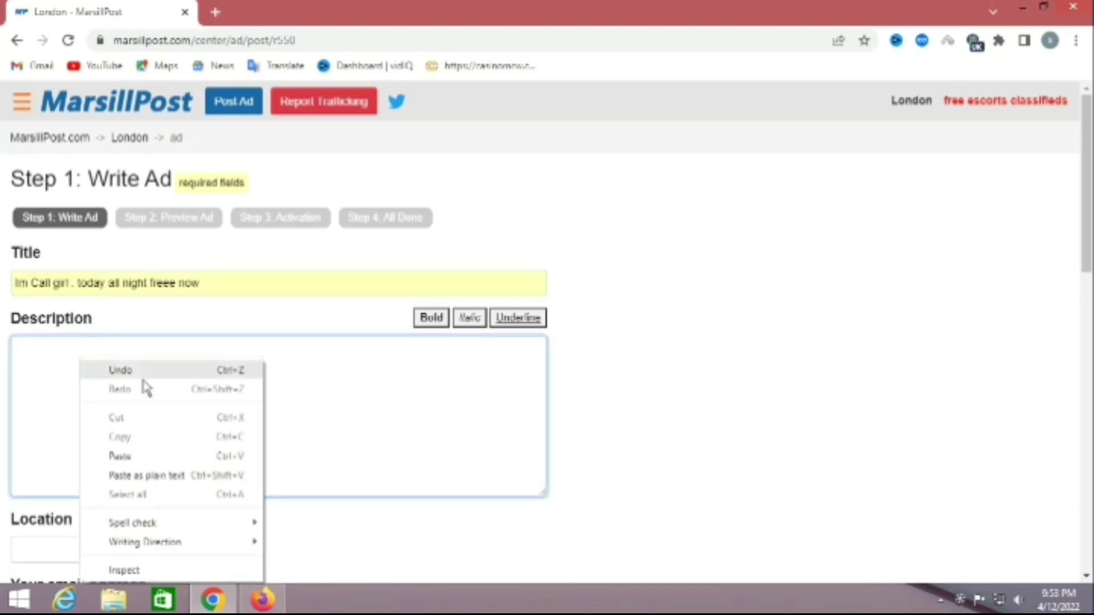
click(121, 457)
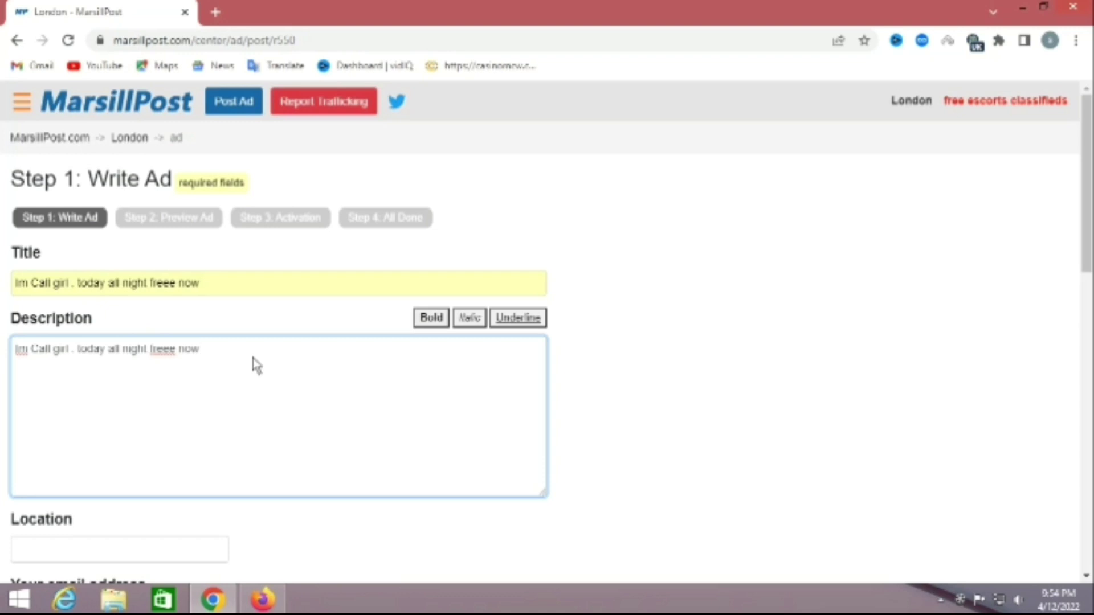
Append ". add me snap :" to the end of the ad description
text(a)
key(BackSpace)
text(. add me s)
key(BackSpace)
text(me snap)
Enter "london" as the ad's location
scroll(376, 342, down, 1)
scroll(134, 402, down, 4)
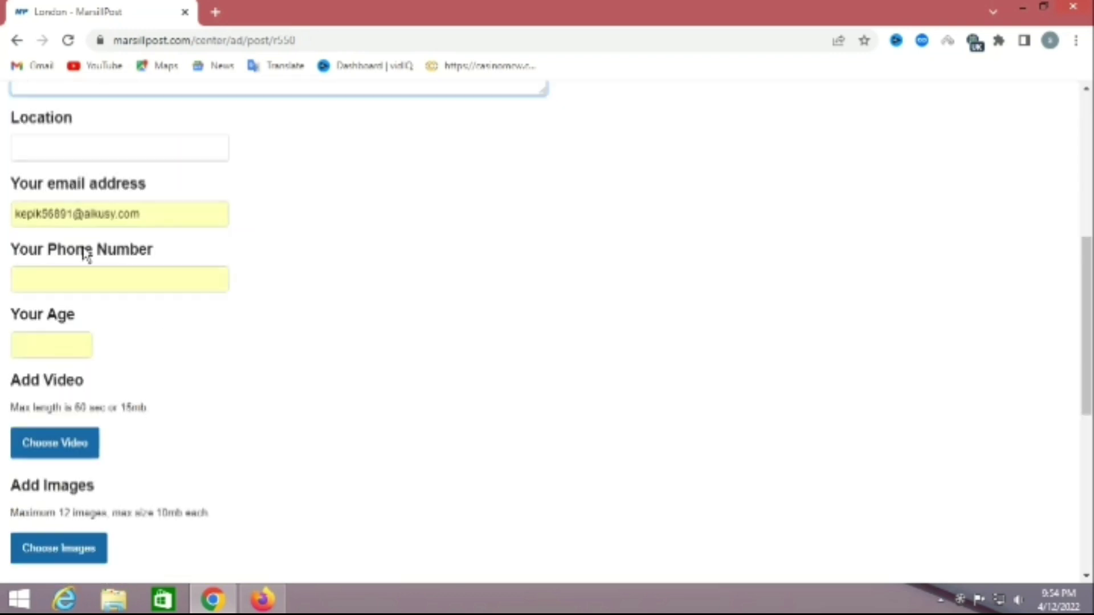
click(84, 154)
scroll(93, 163, up, 2)
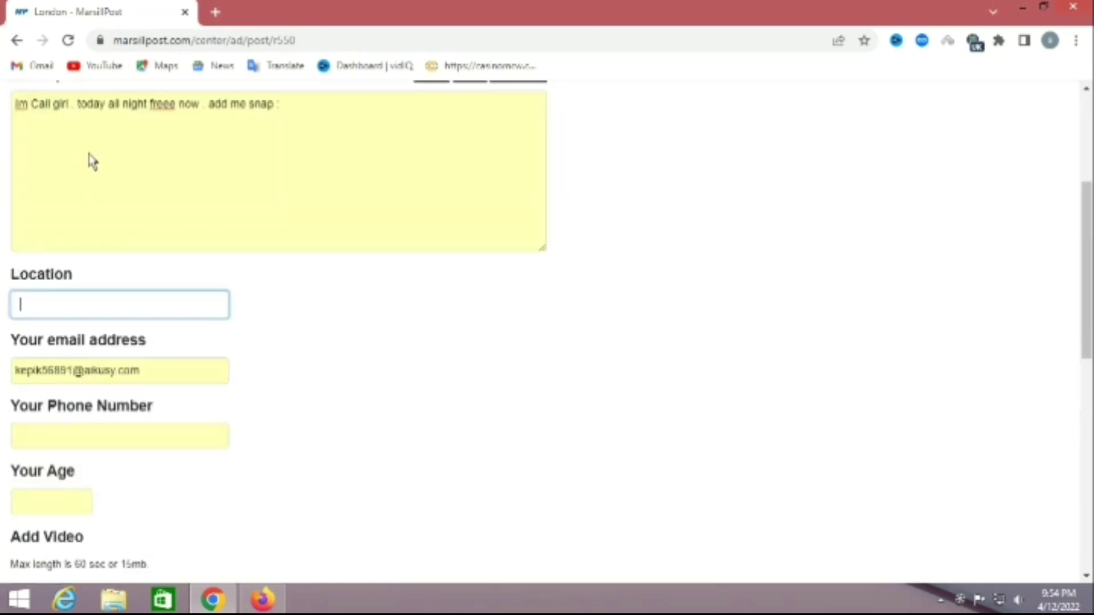
click(83, 315)
text(london)
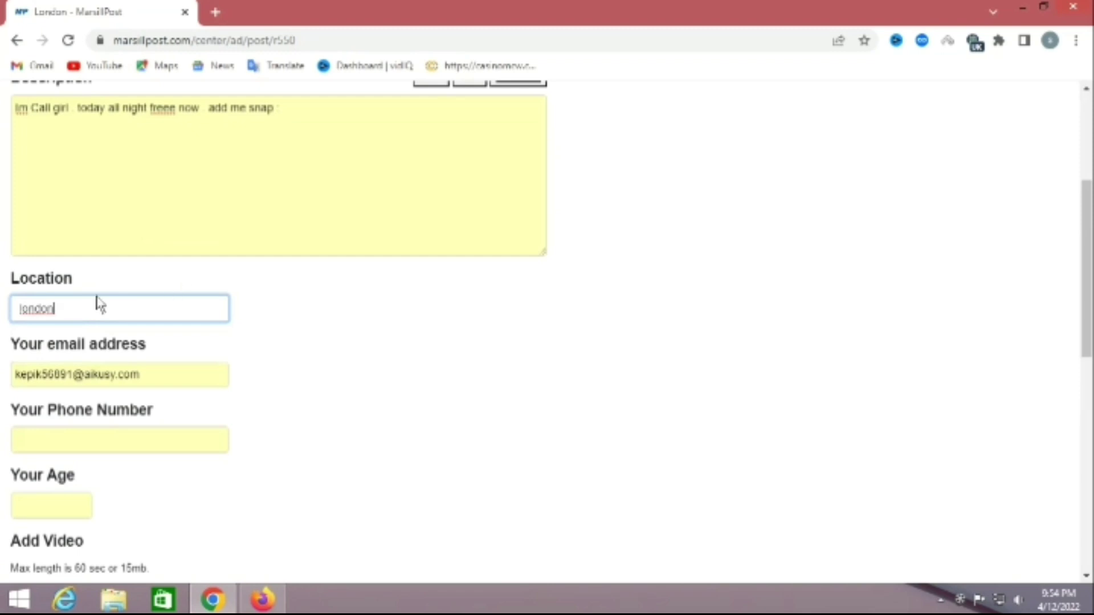
Set the advertiser's age to 22, leaving the phone number empty
scroll(181, 296, down, 2)
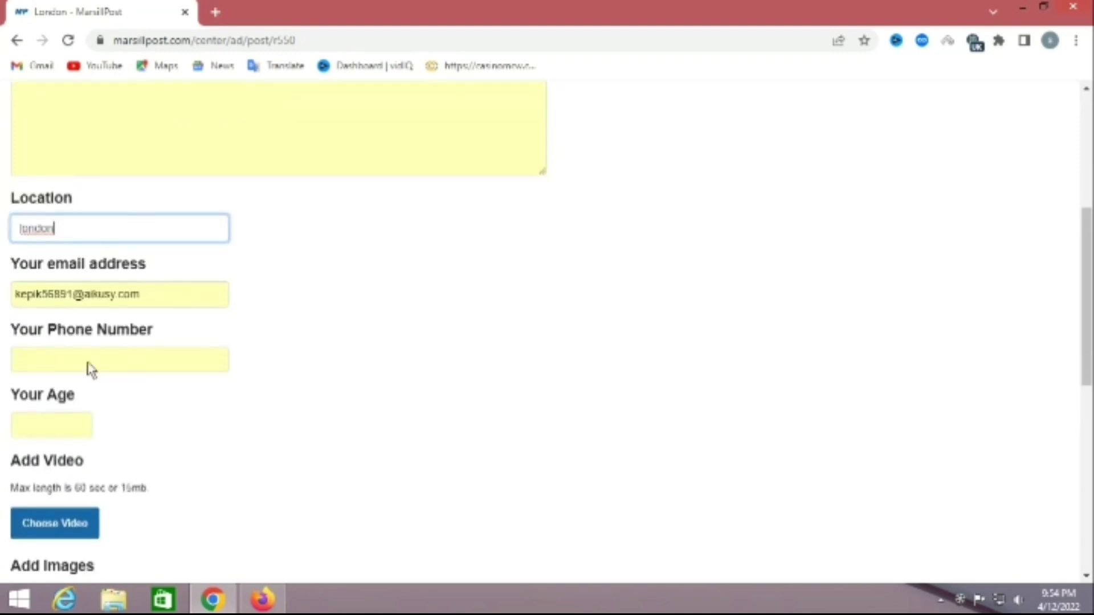
scroll(88, 368, down, 3)
click(59, 277)
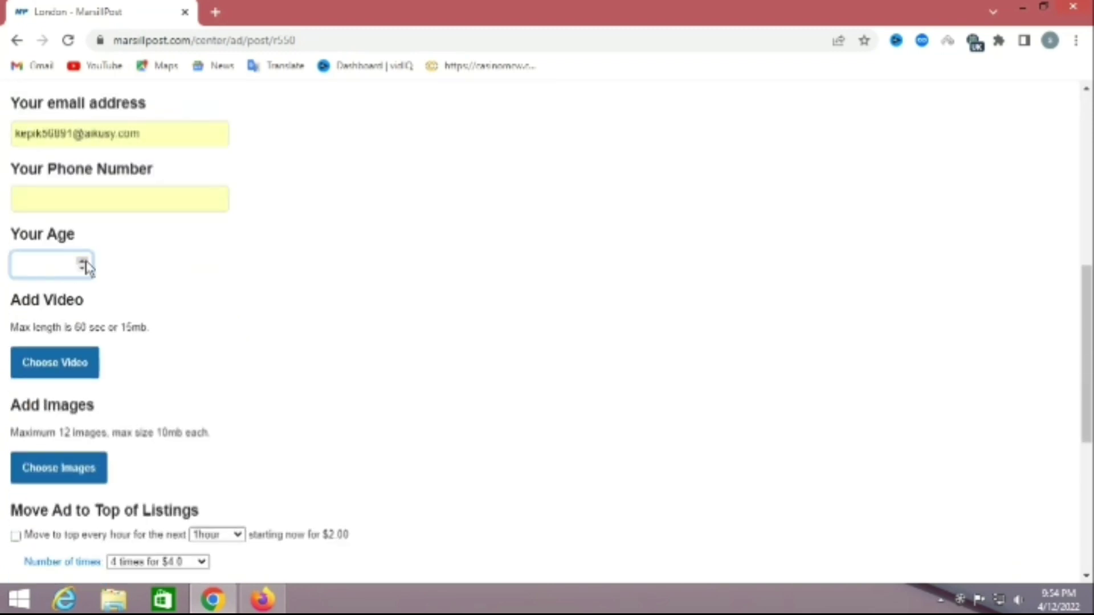
click(83, 261)
click(83, 262)
click(84, 261)
click(83, 262)
click(83, 261)
click(83, 262)
click(83, 262)
click(83, 261)
click(83, 261)
click(83, 262)
click(83, 262)
click(84, 262)
click(83, 262)
click(83, 261)
click(83, 262)
click(83, 262)
click(83, 261)
click(84, 261)
click(83, 262)
click(83, 261)
click(83, 261)
Agree to the terms of use and privacy policy without adding media or paid promotion, and continue to the ad preview
scroll(172, 358, down, 1)
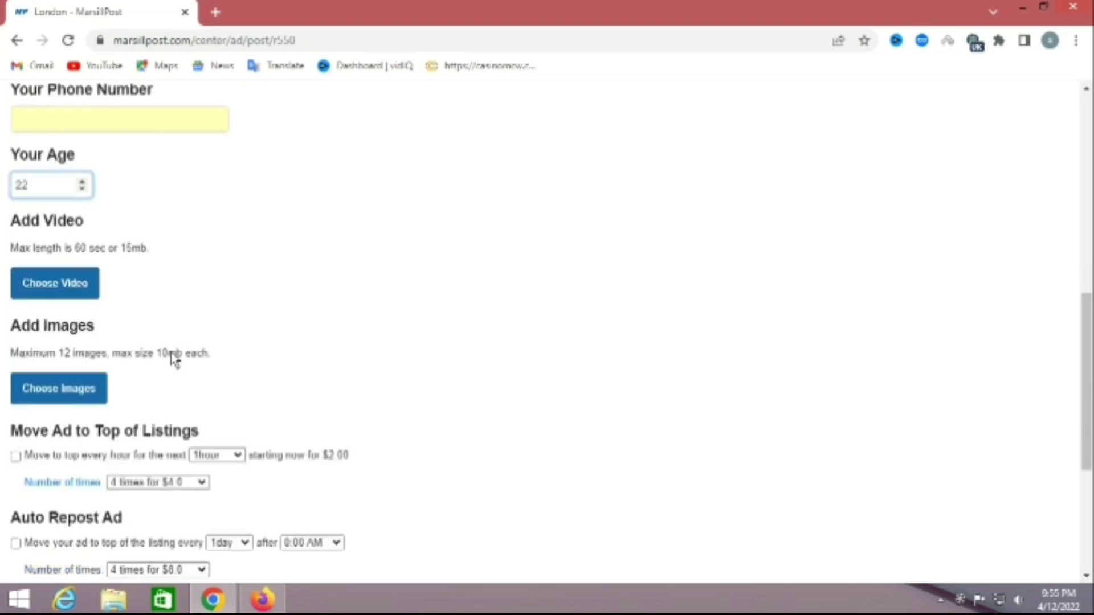
scroll(108, 320, down, 1)
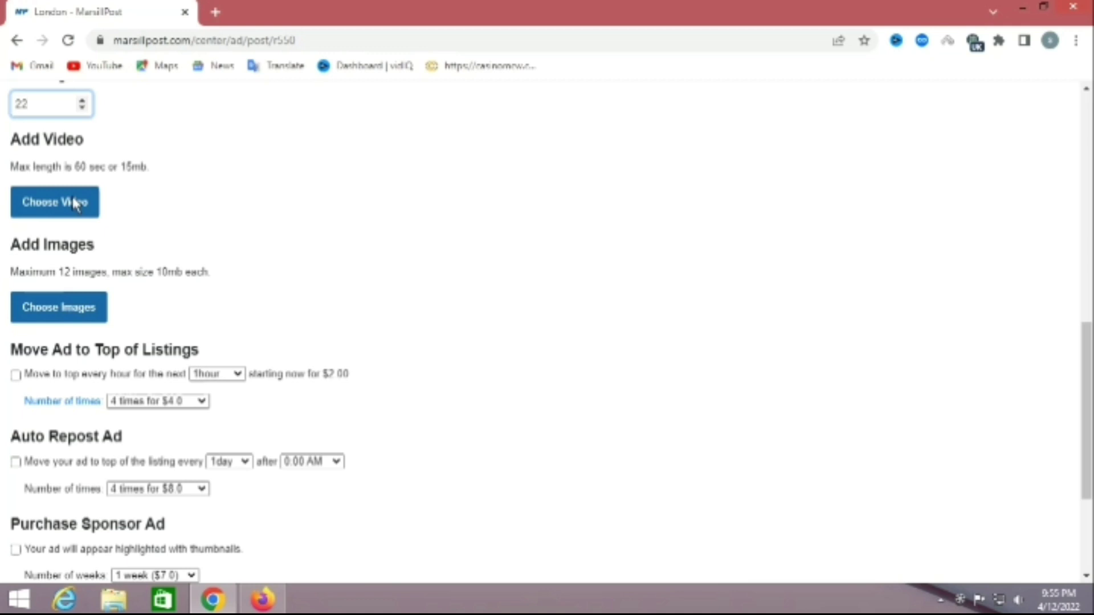
scroll(74, 203, down, 3)
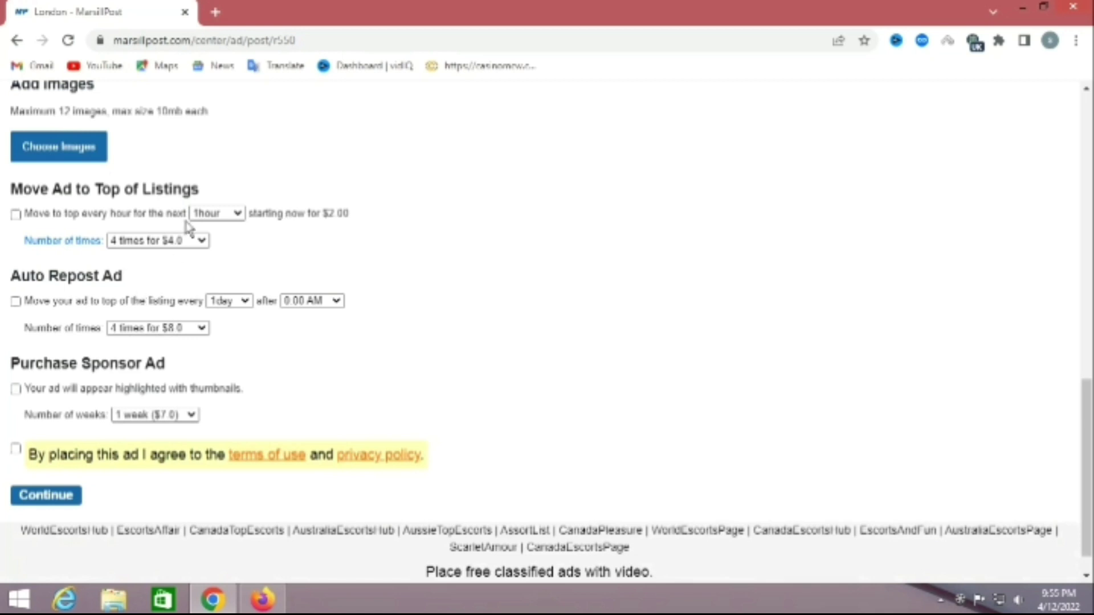
click(17, 452)
scroll(281, 379, down, 1)
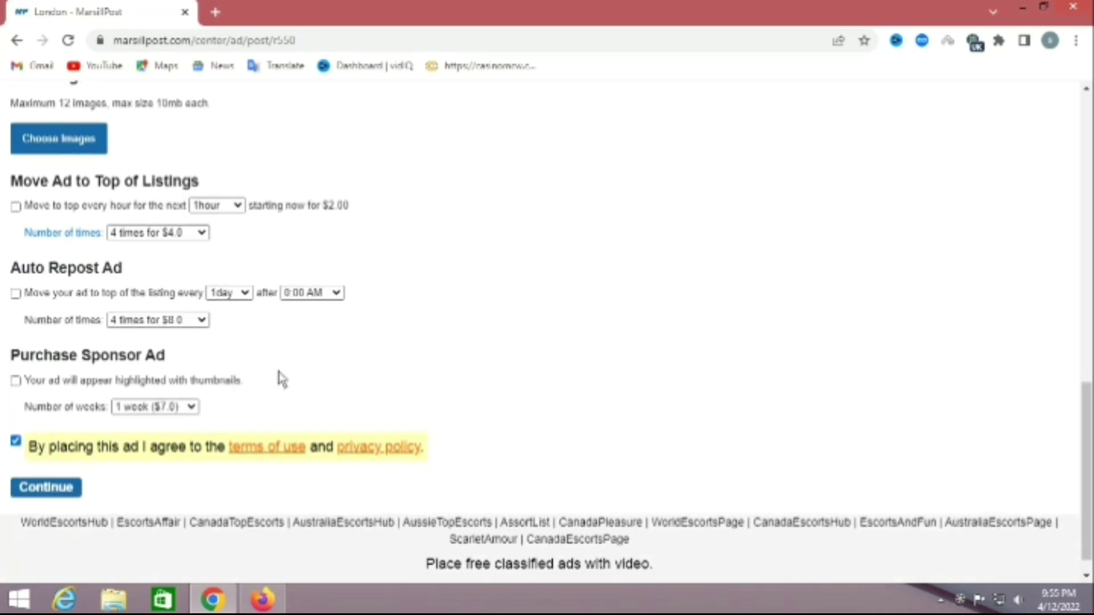
click(47, 461)
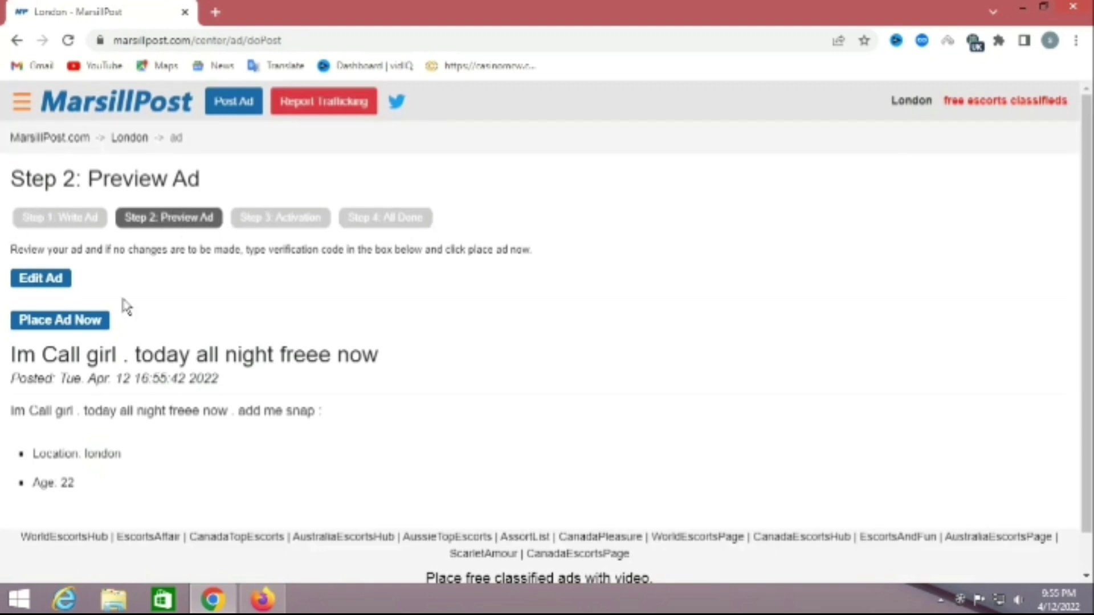
Place the previewed ad and complete its activation using the pay-with-credits option
click(44, 323)
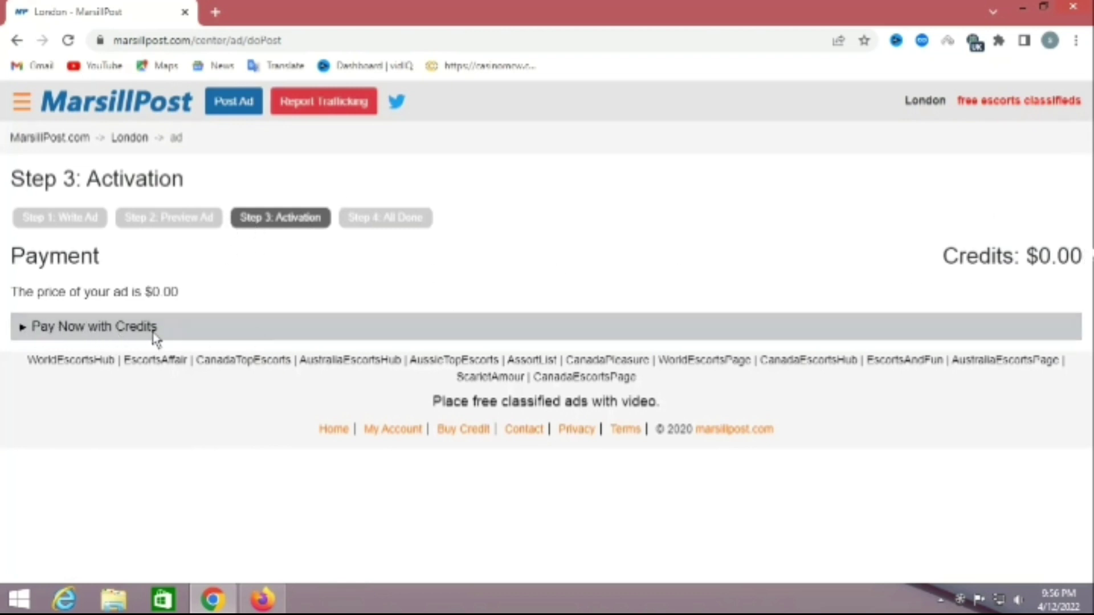
click(65, 330)
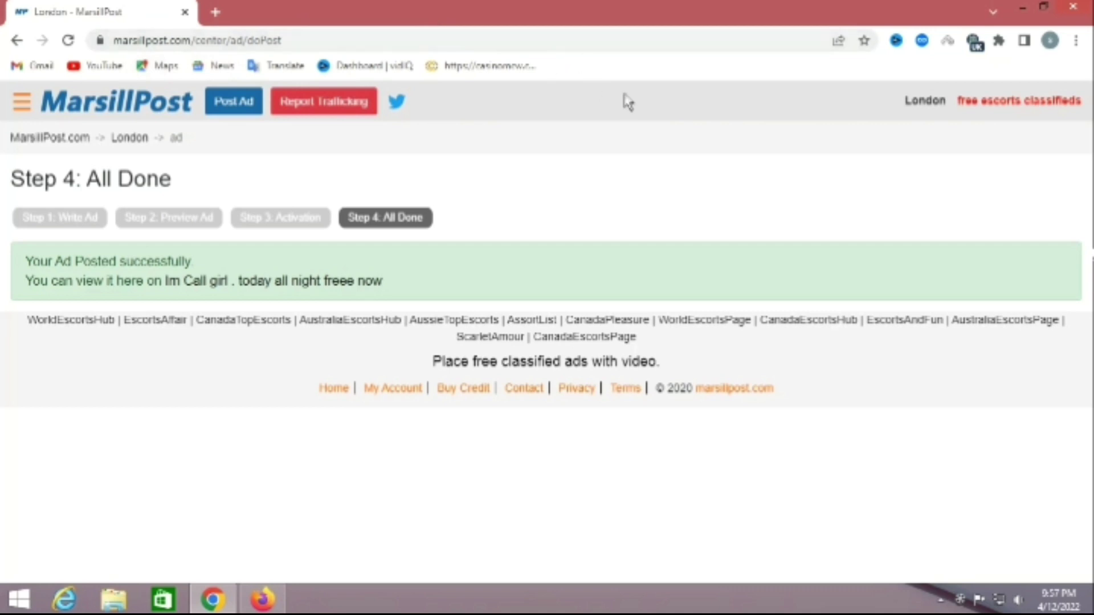
Minimize the MarsillPost and Temp Mail browser windows to return to the desktop
click(1023, 8)
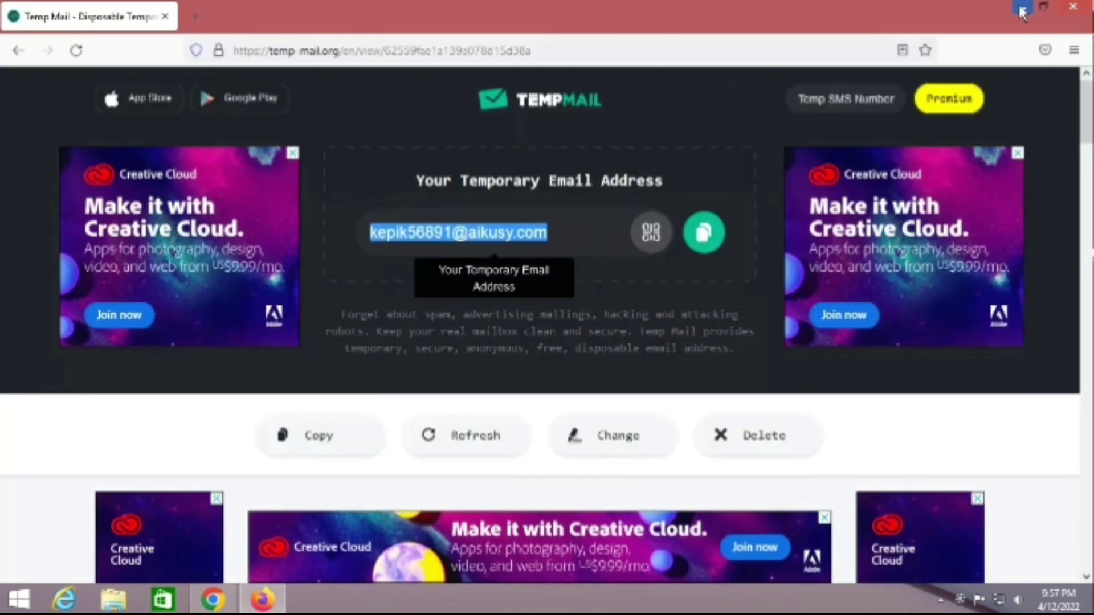
click(1023, 9)
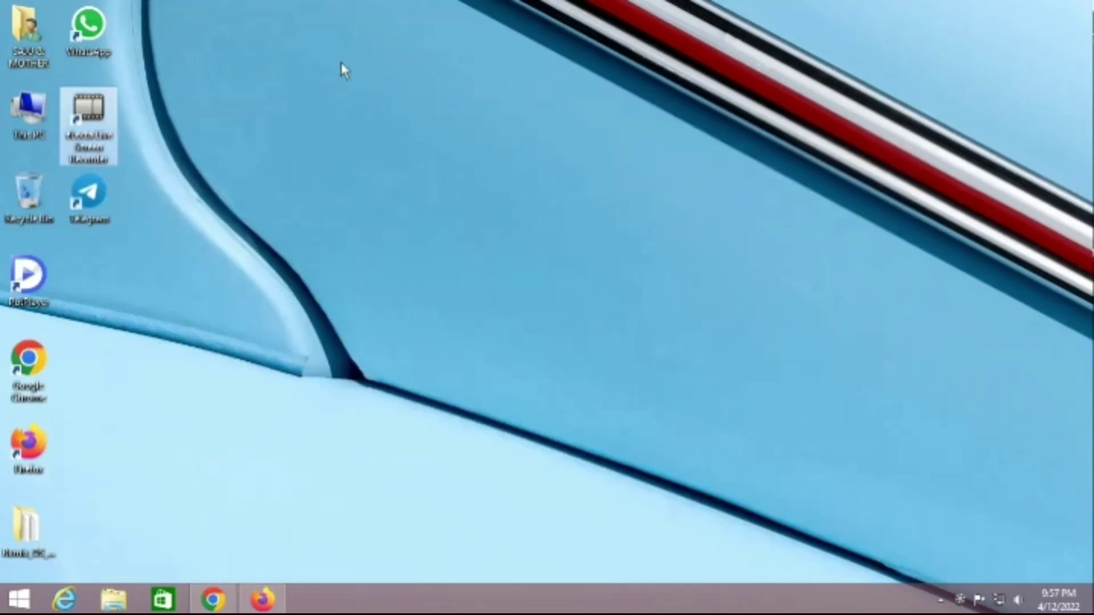
right_click(343, 64)
click(391, 110)
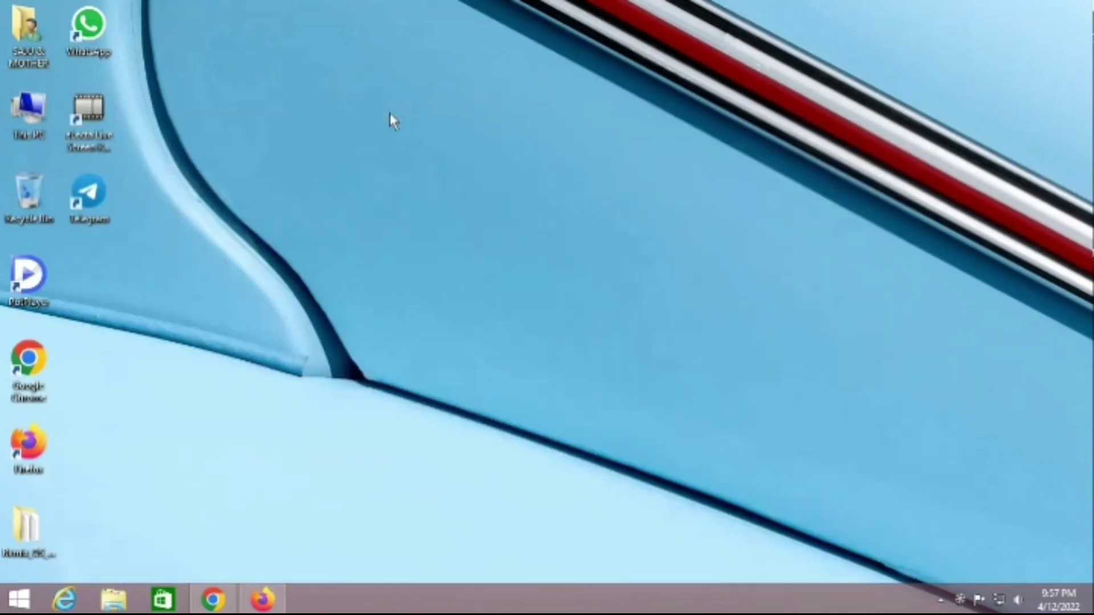